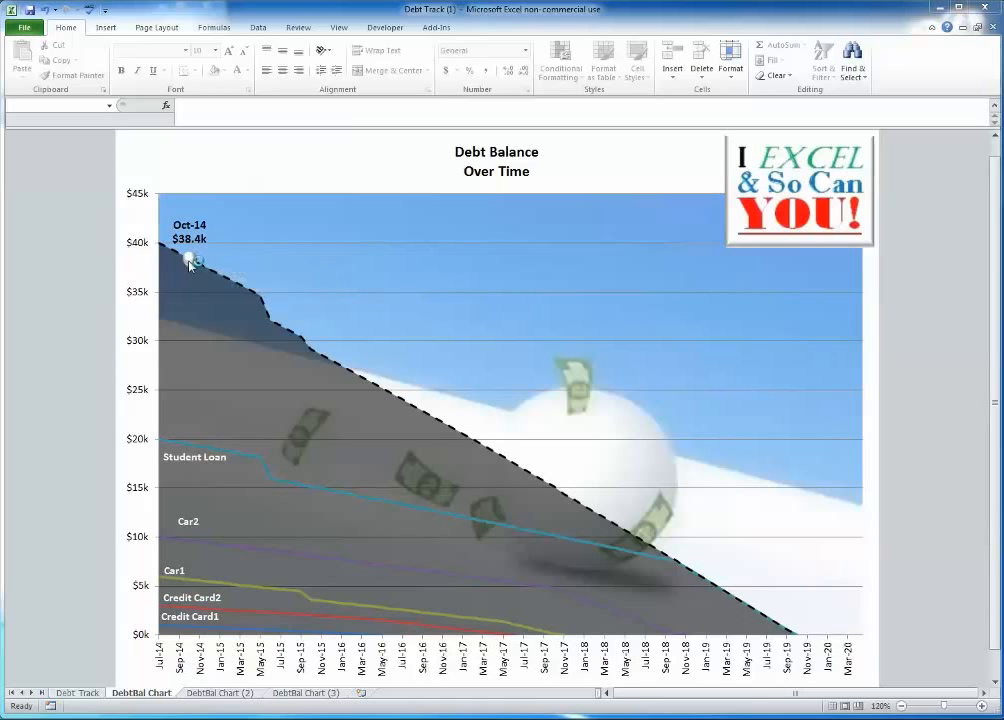
Review the axis options of the Debt Balance chart's horizontal date axis without changing them.
mouse_move(191, 263)
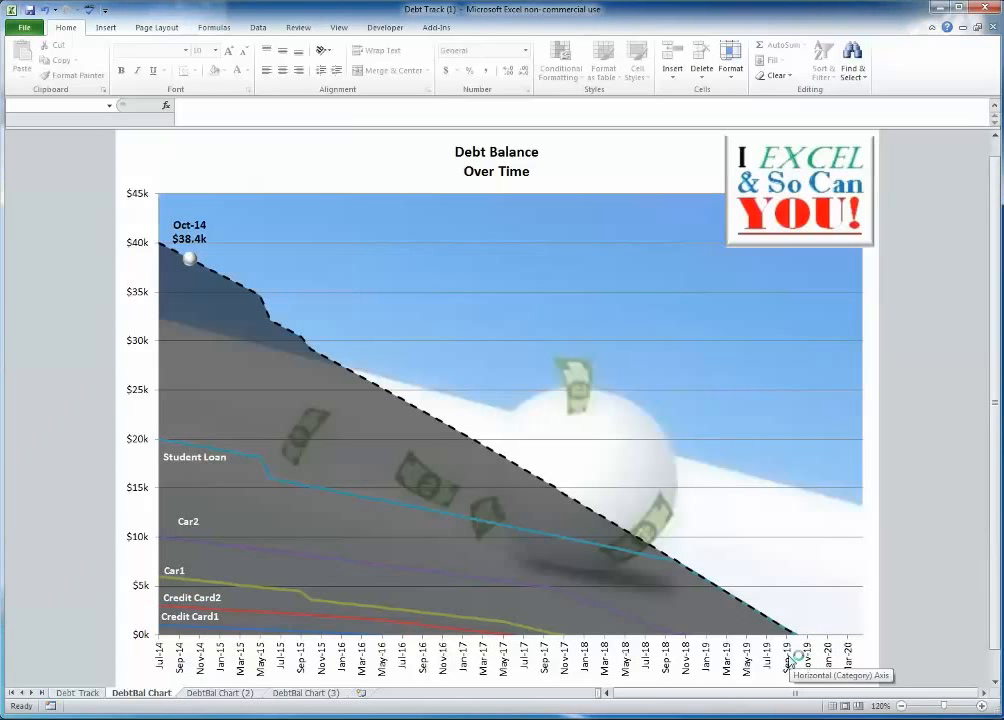
right_click(789, 662)
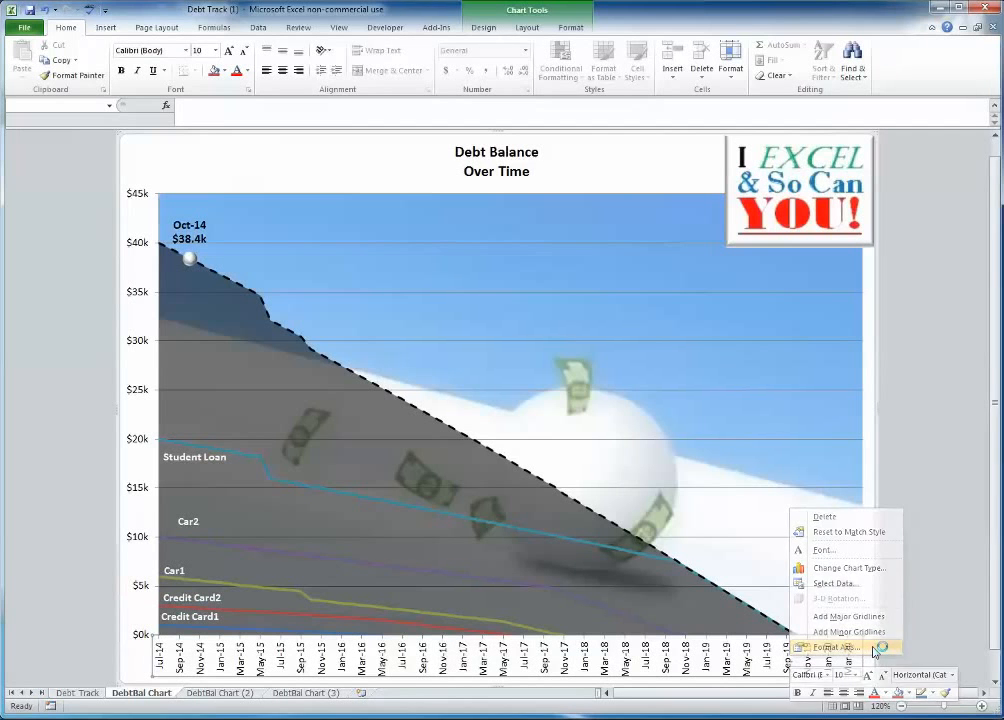
left_click(830, 648)
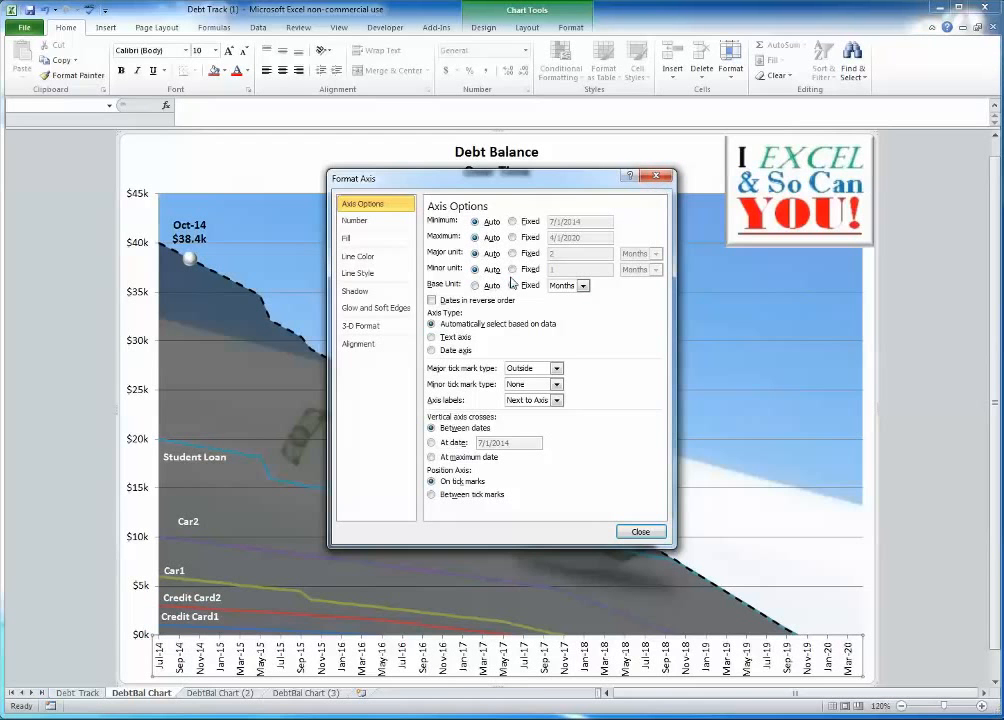
left_click(656, 177)
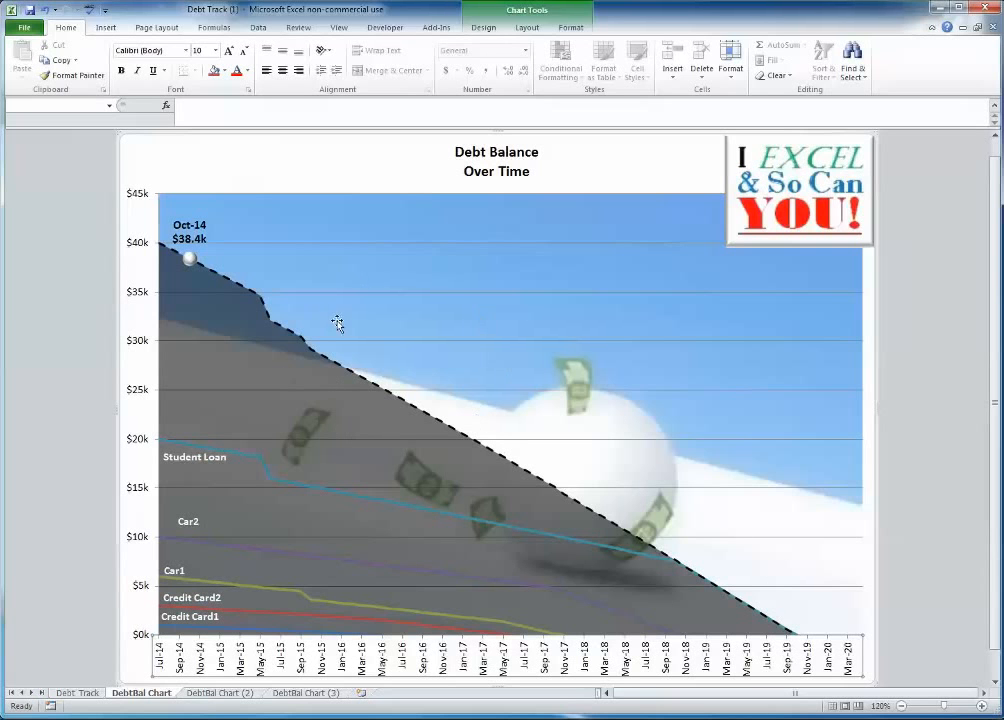
Inspect the Total DEF line on DebtBal Chart (2), and review the additional payment amounts and debt details on the Debt Track sheet.
left_click(207, 693)
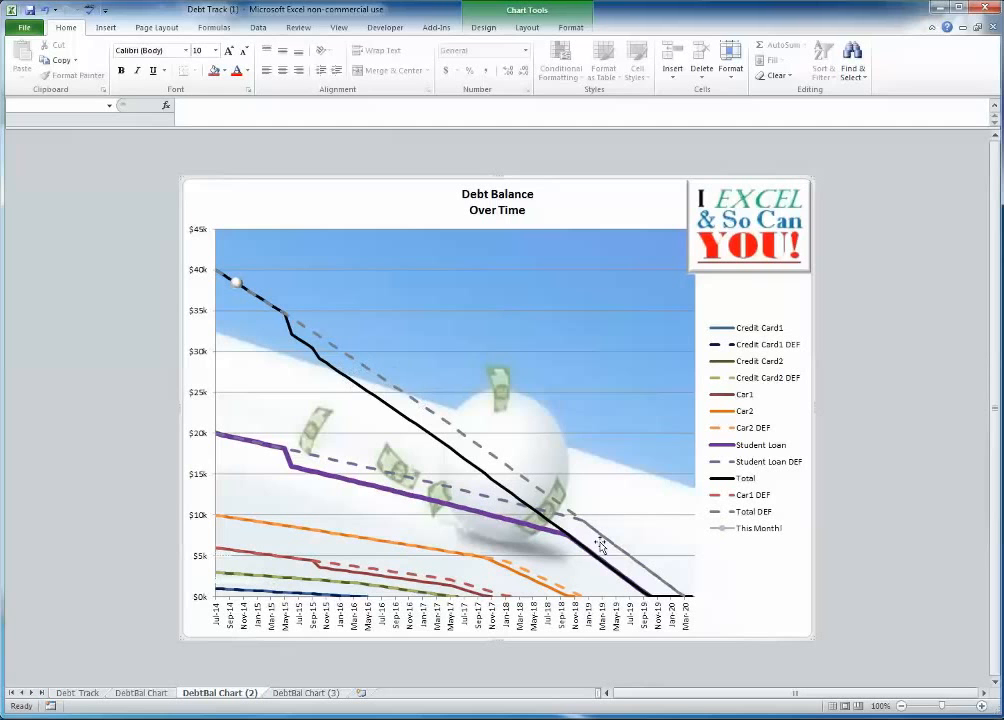
mouse_move(388, 385)
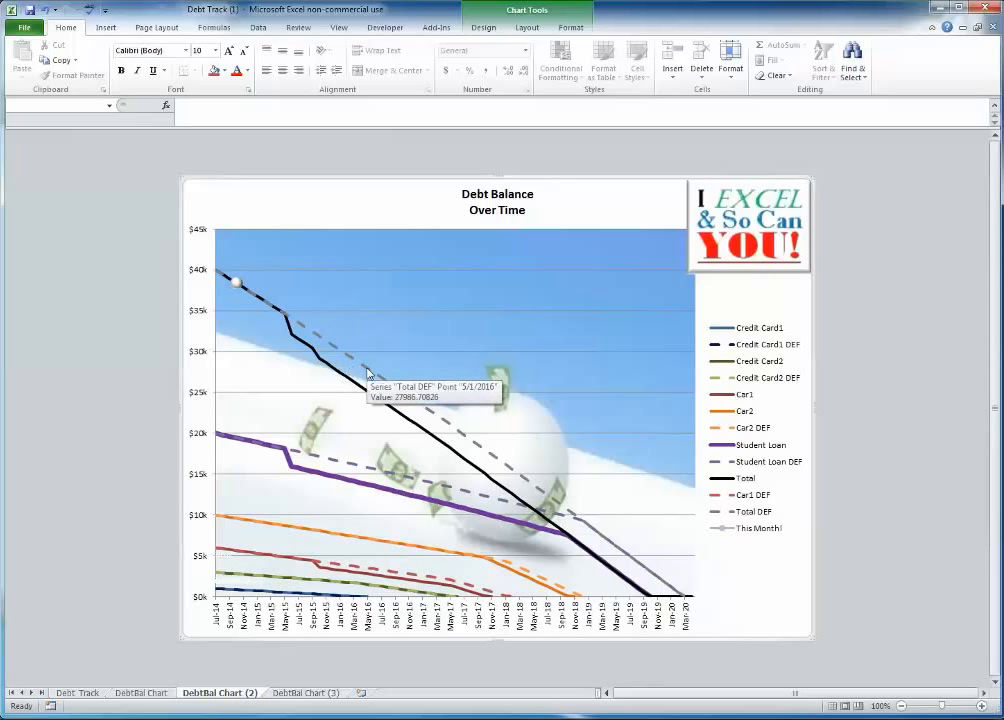
left_click(82, 692)
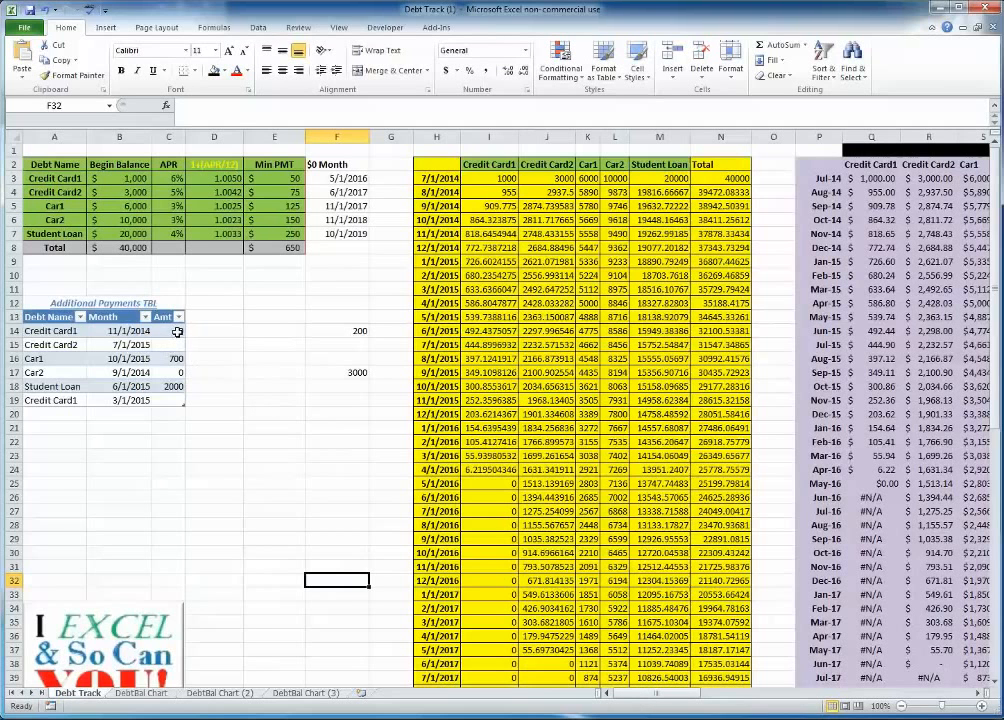
left_click_drag(176, 331, 166, 397)
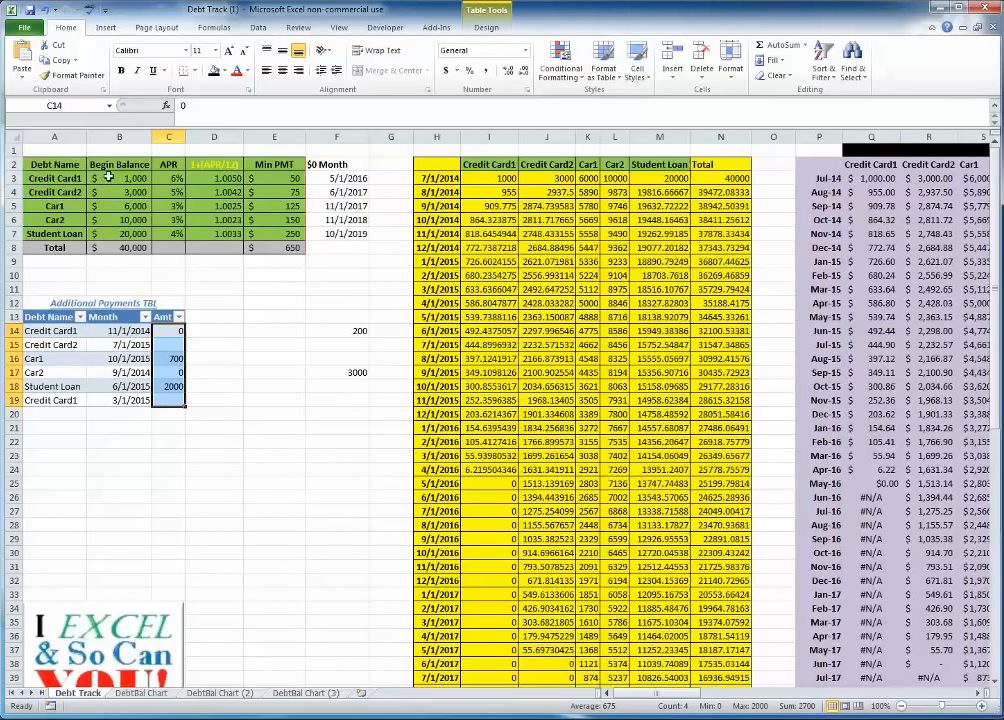
left_click_drag(108, 177, 272, 230)
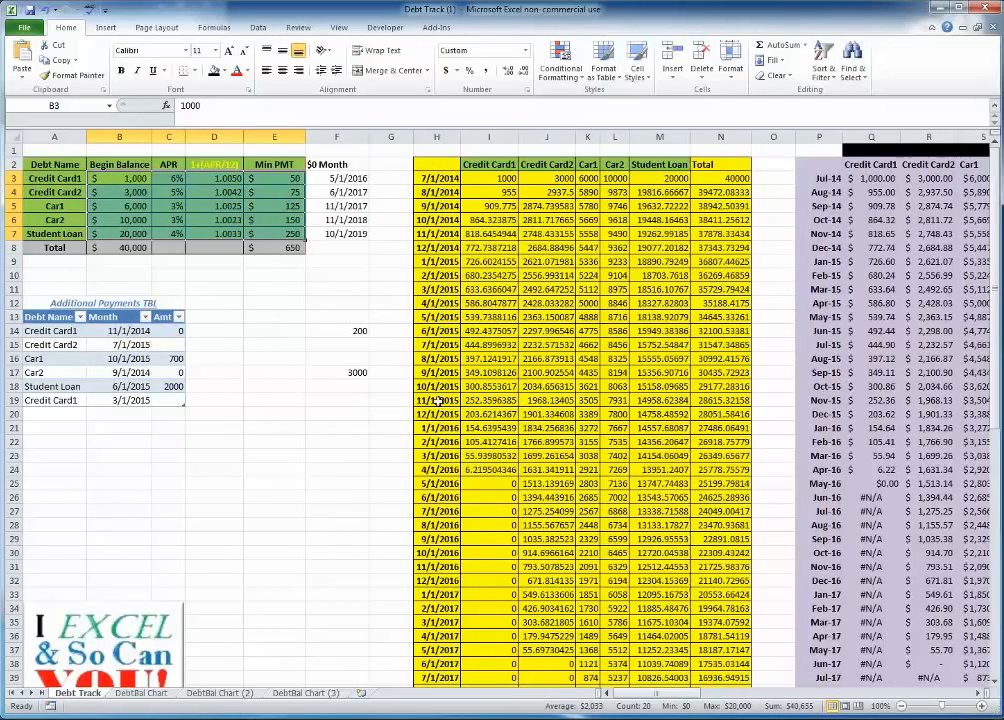
Examine the Credit Card1 balance formula in I4, including its SUMIFS part that subtracts additional payments.
scroll(432, 300, "right", 3)
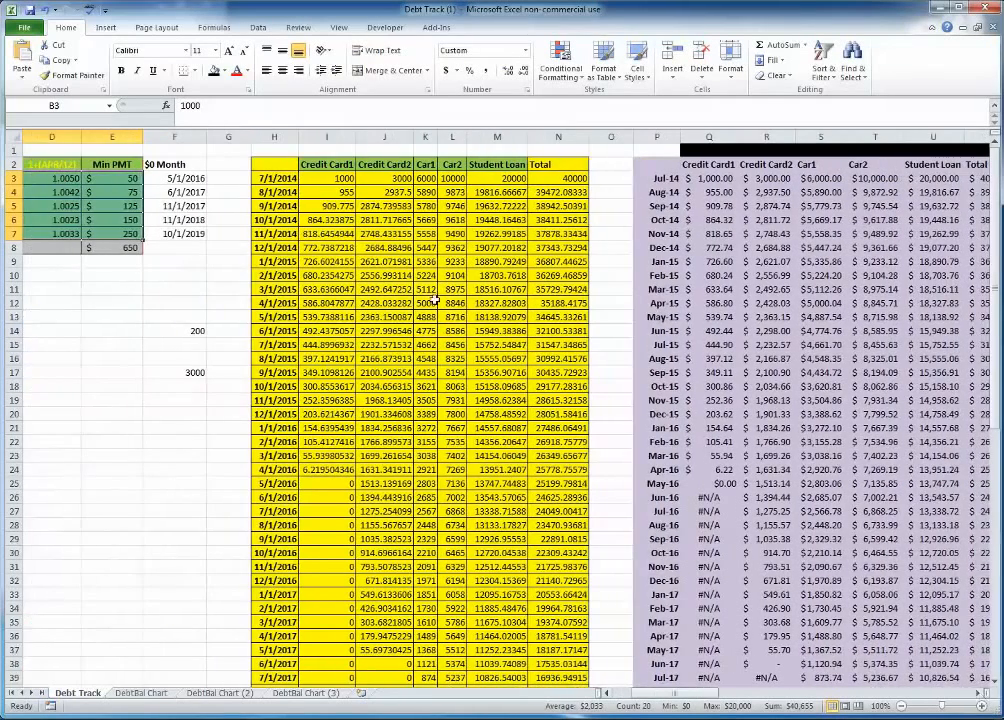
left_click(336, 192)
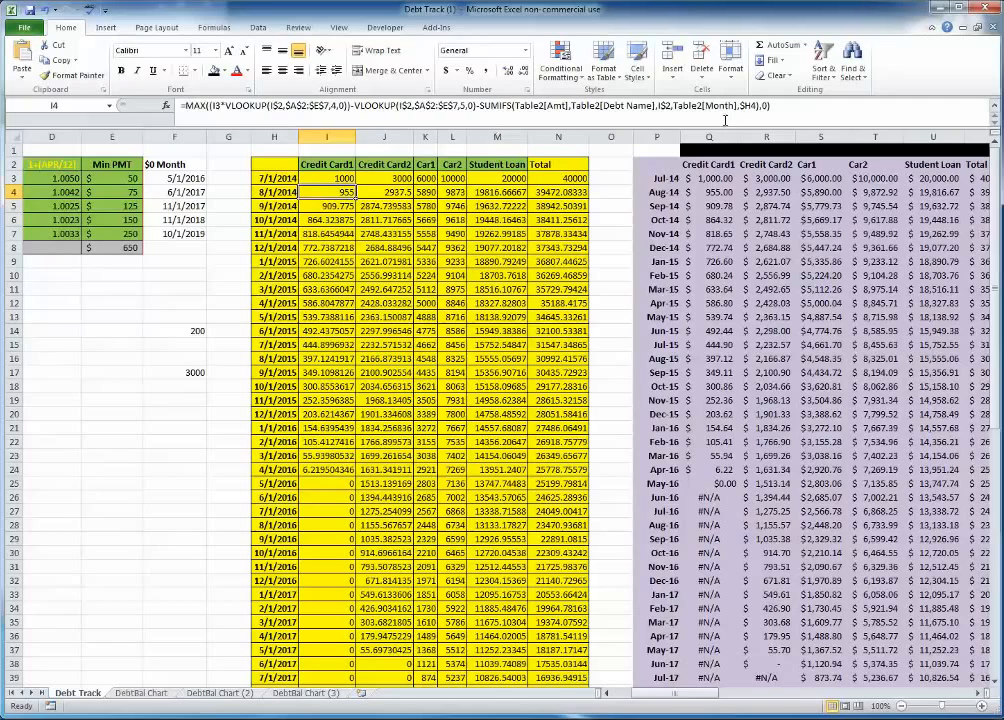
scroll(480, 550, "left", 3)
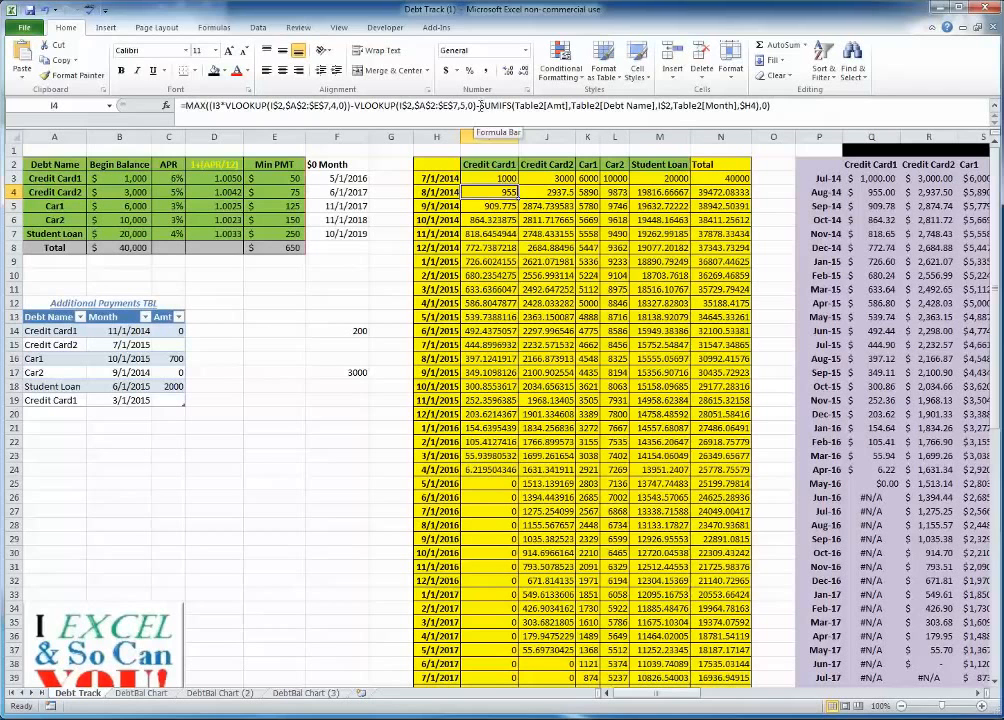
left_click(515, 106)
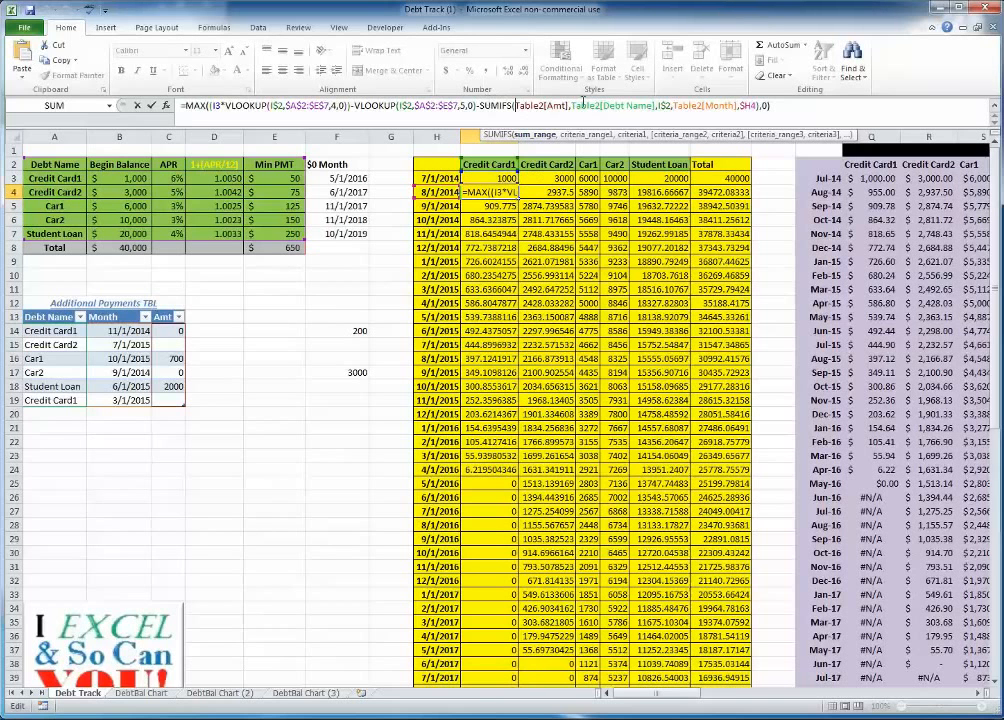
Examine the Student Loan formula in M4, highlighting its SUMIFS part, and view the Credit Card1 formula in I5.
key("Tab")
key("Tab")
key("Tab")
key("Tab")
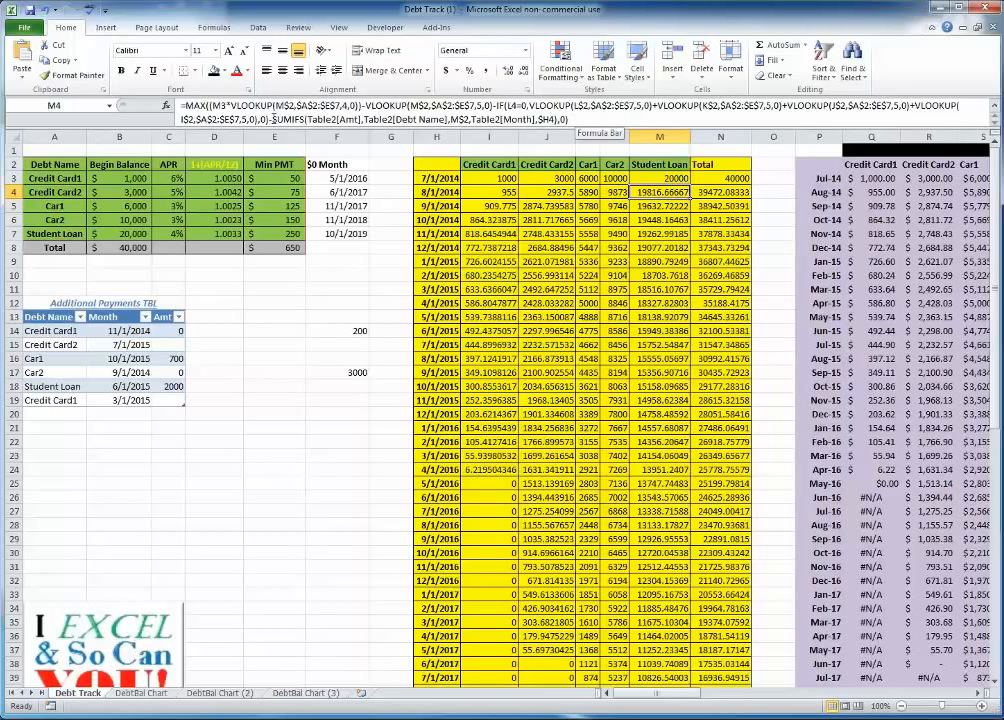
left_click_drag(274, 119, 563, 119)
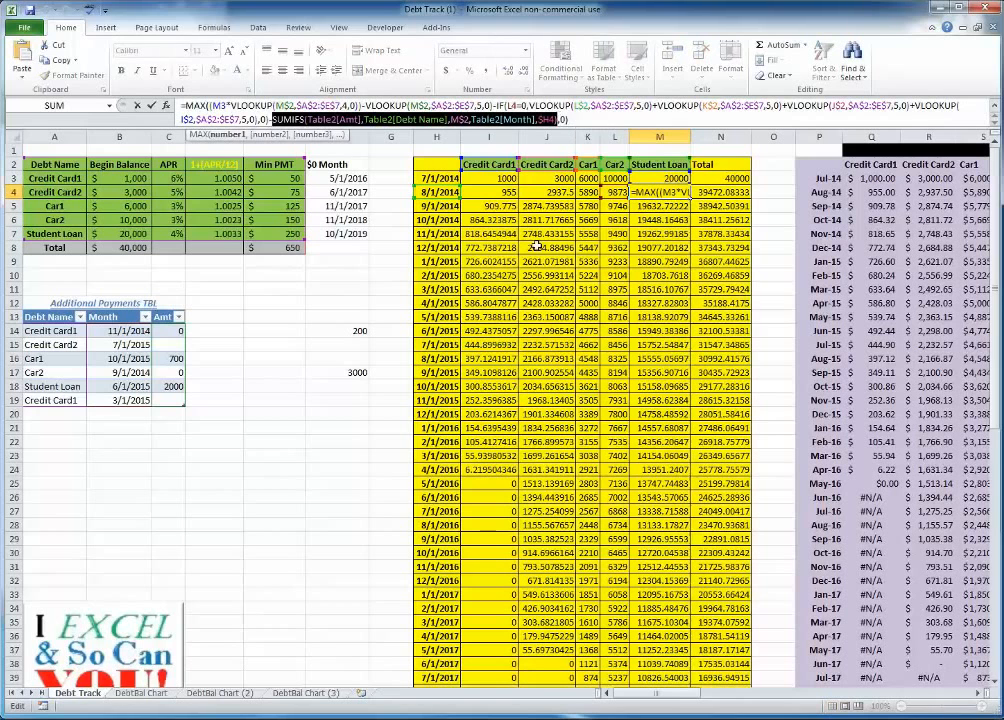
left_click(489, 205)
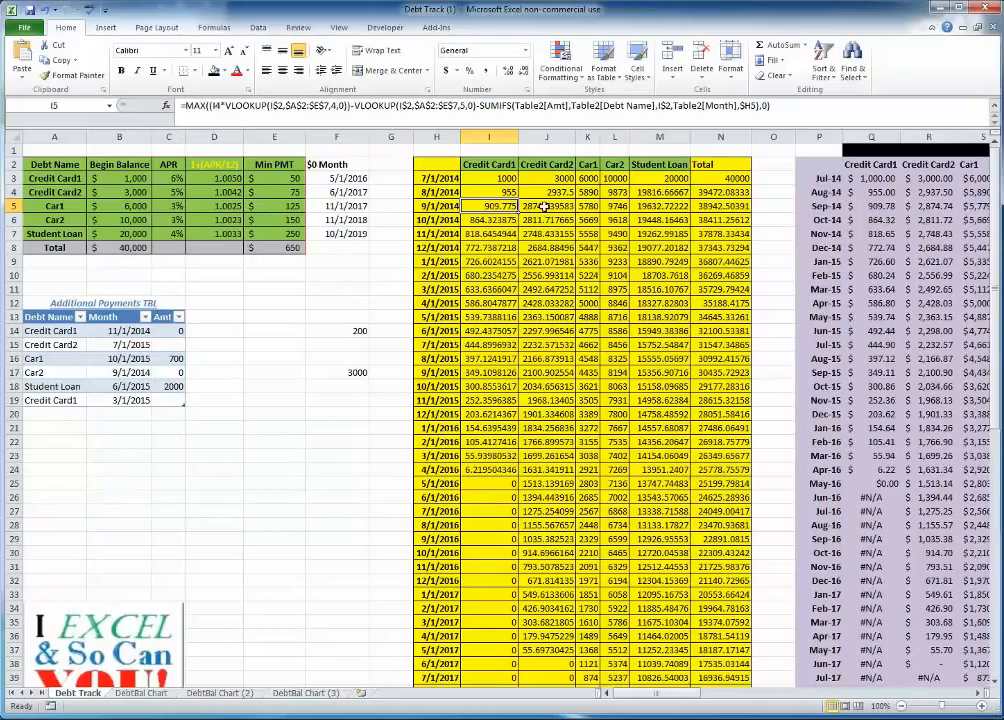
Look over the chart data columns on Debt Track, view DebtBal Chart and DebtBal Chart (2), and return to Debt Track.
scroll(584, 447, "right", 5)
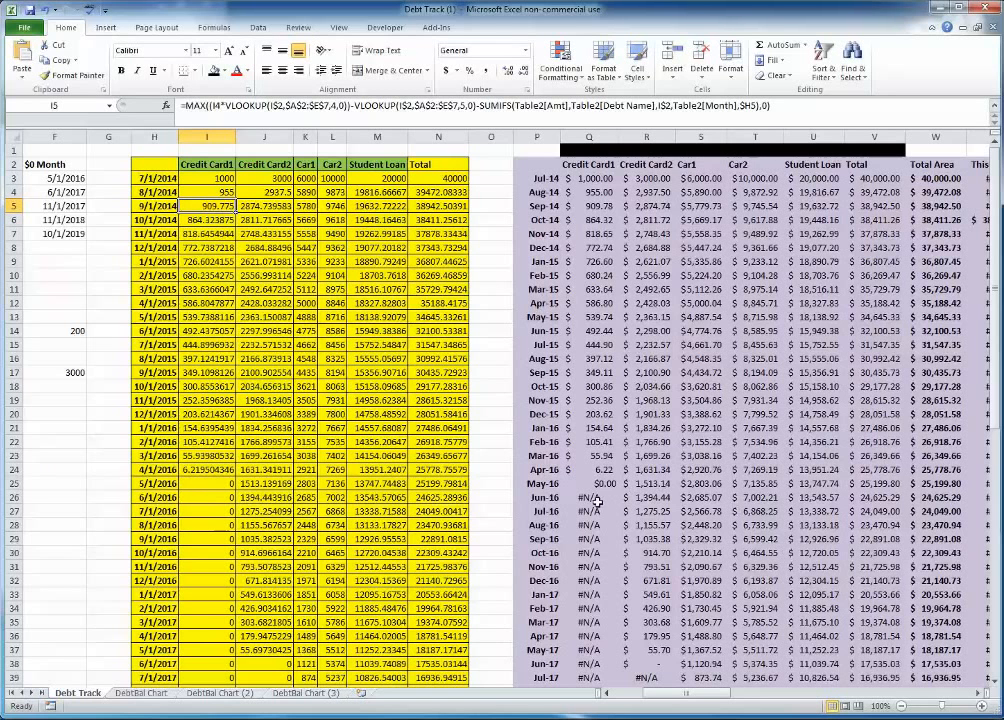
left_click(141, 692)
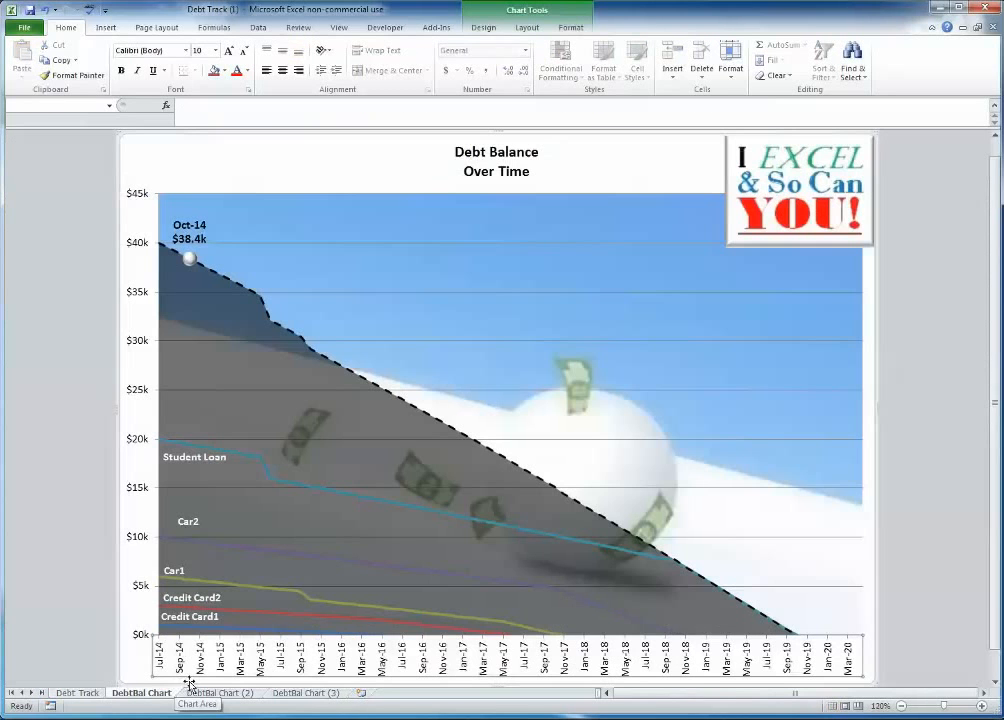
left_click(214, 694)
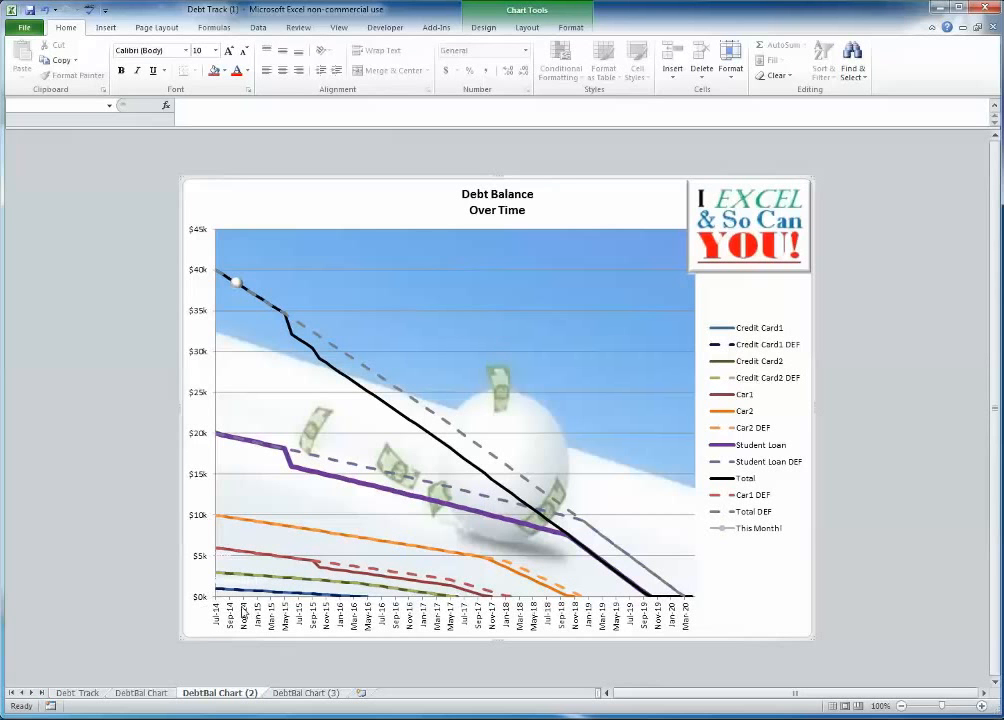
key("ctrl+Page_Up")
key("ctrl+Page_Up")
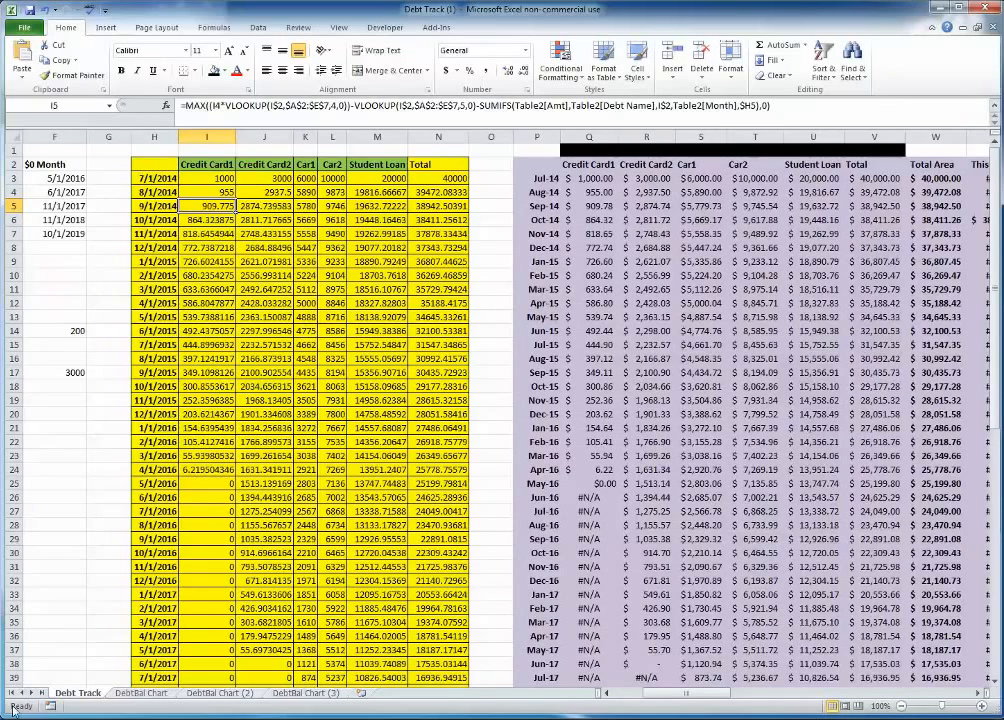
Clear the contents of cells F14:F22 beside the Additional Payments table.
scroll(225, 484, "left", 5)
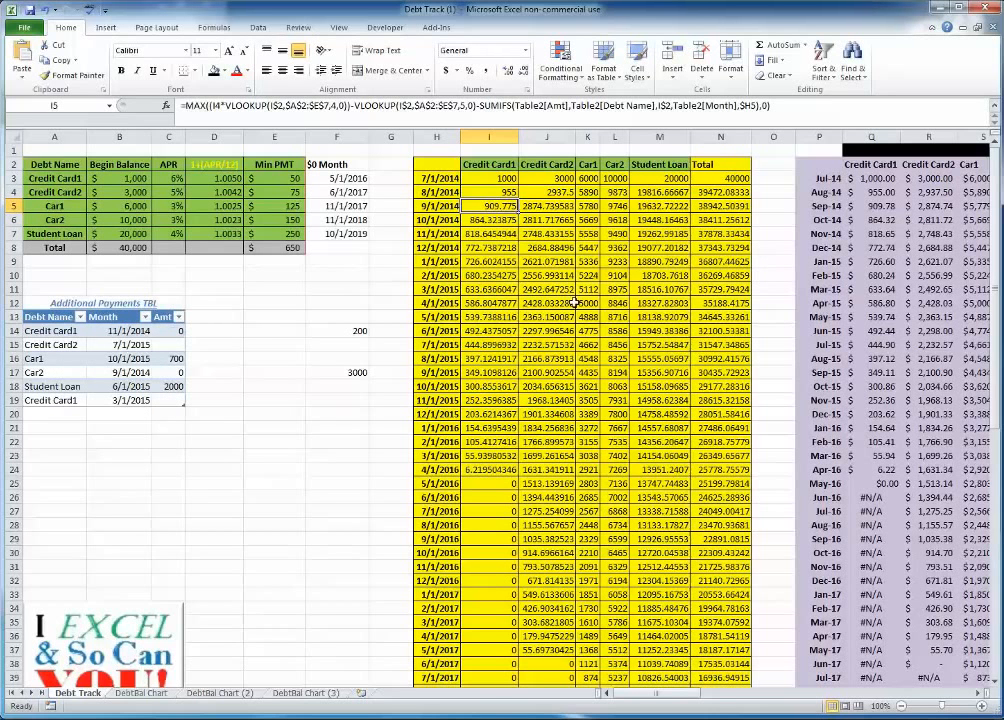
left_click(350, 358)
left_click_drag(353, 327, 353, 439)
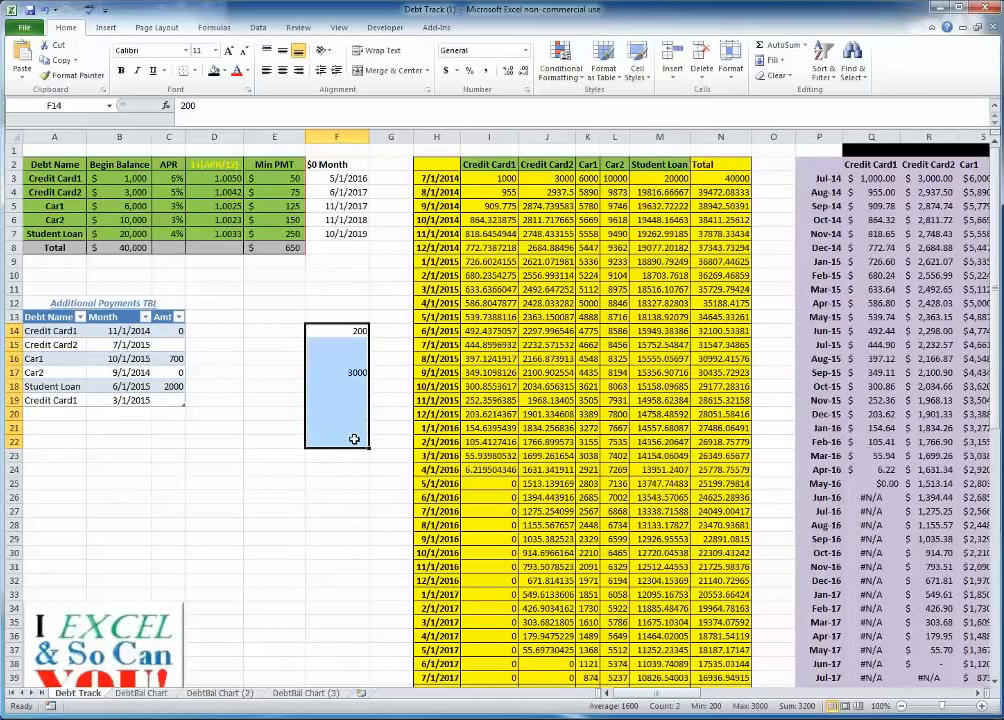
key("Delete")
Note the extra payment amounts outside the table by entering 700 in F16 and 2000 in F18.
left_click(332, 359)
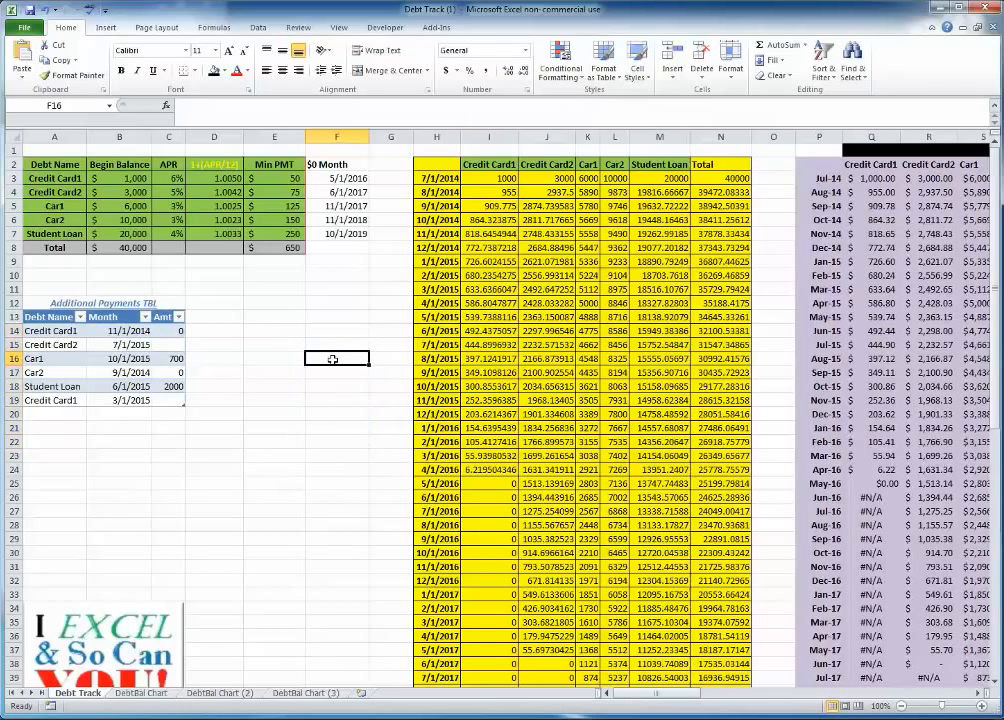
type("700")
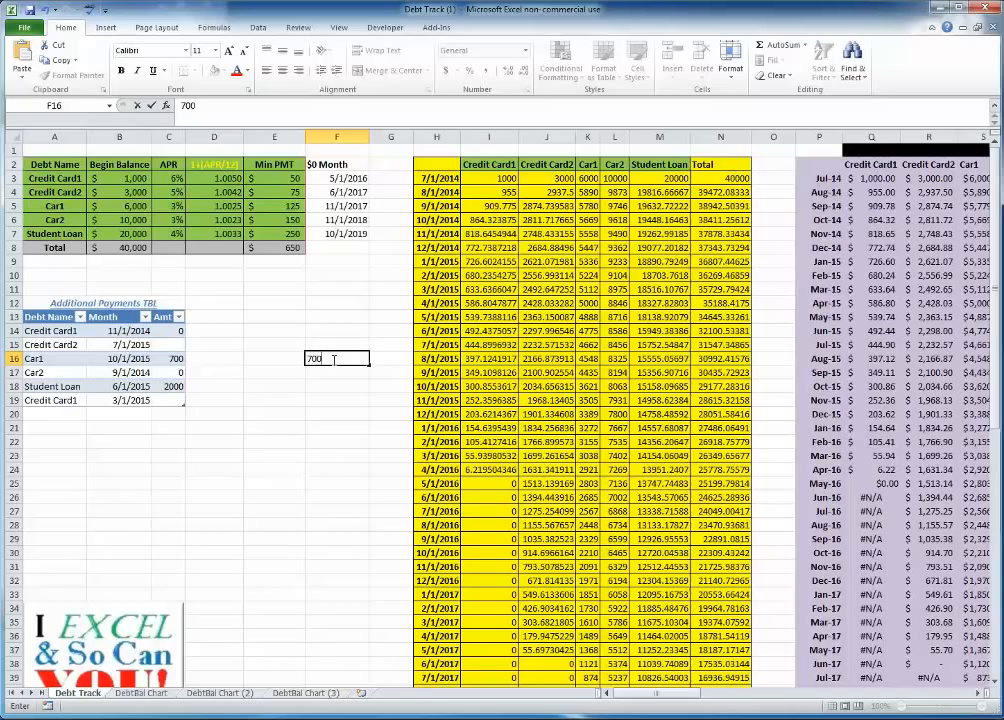
key("Return")
key("Return")
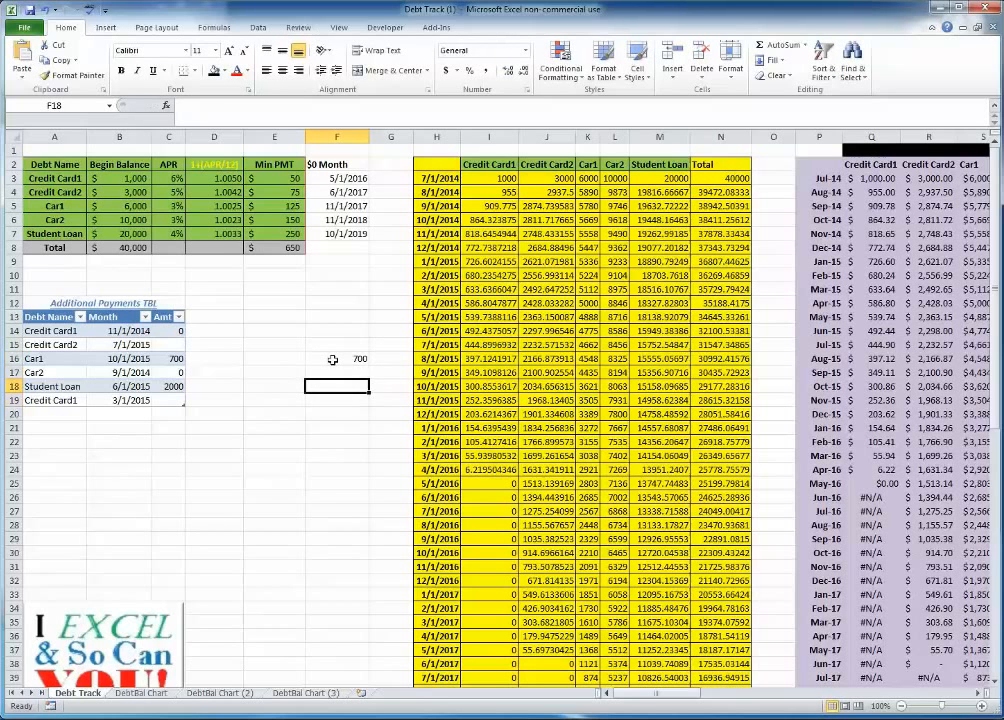
type("2000")
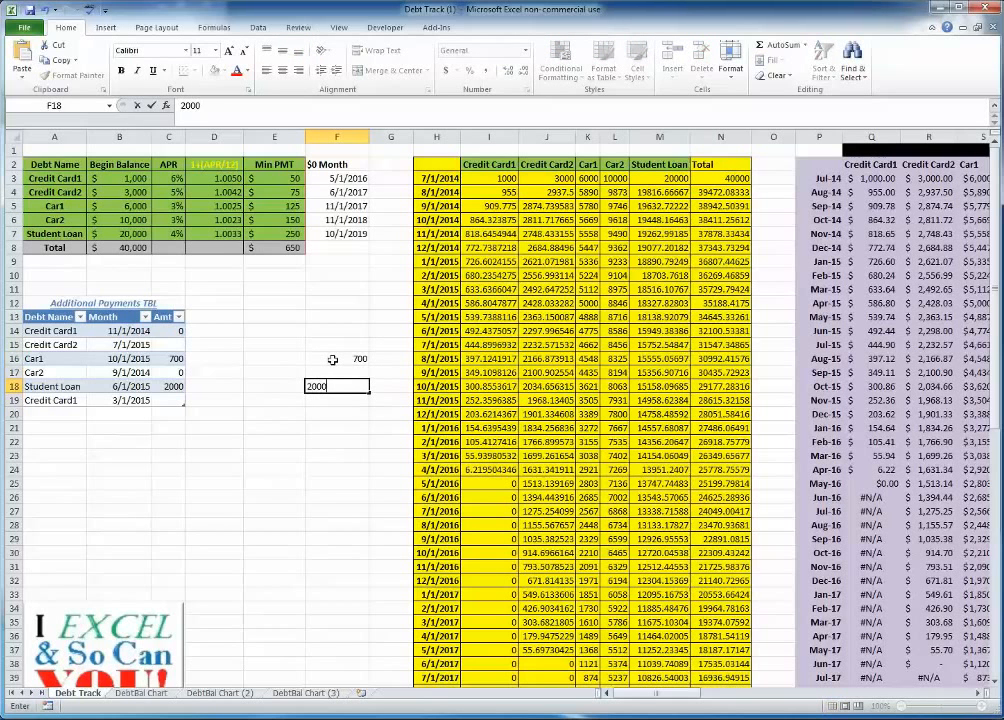
key("Return")
Clear the additional payment amounts in C16:C19 and check the effect on DebtBal Chart and DebtBal Chart (2).
left_click_drag(172, 358, 200, 402)
key("Delete")
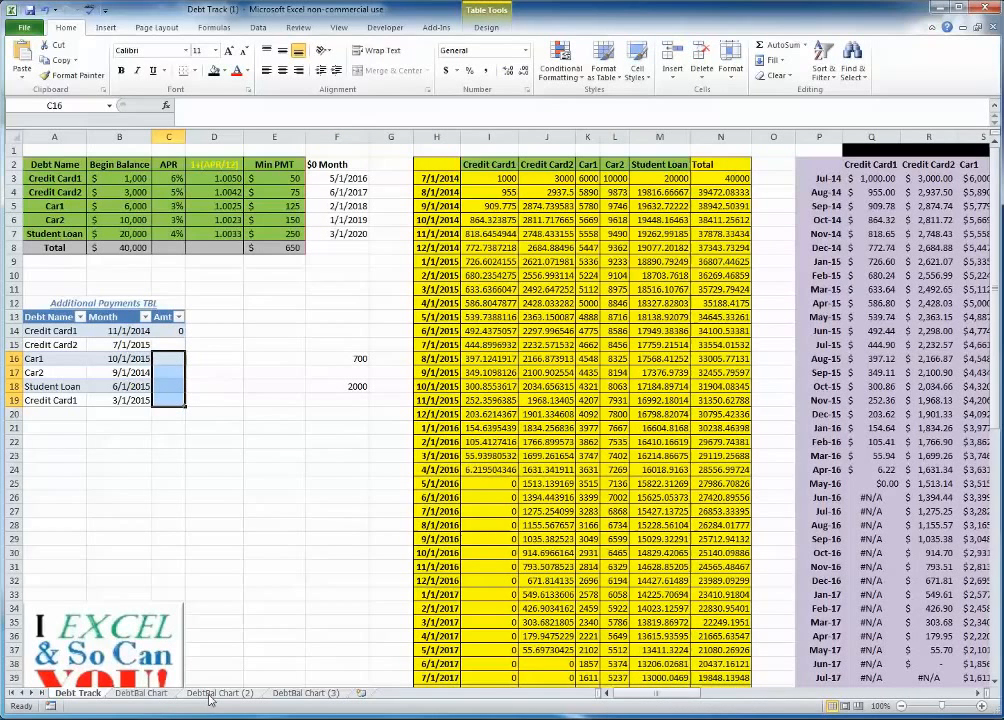
left_click(143, 694)
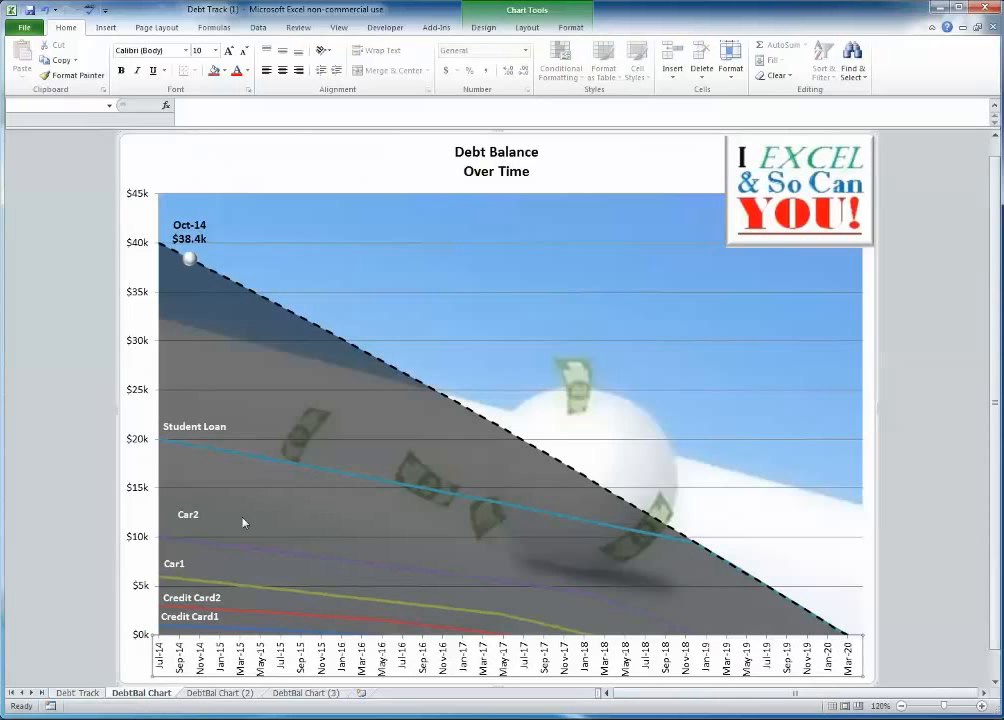
left_click(215, 693)
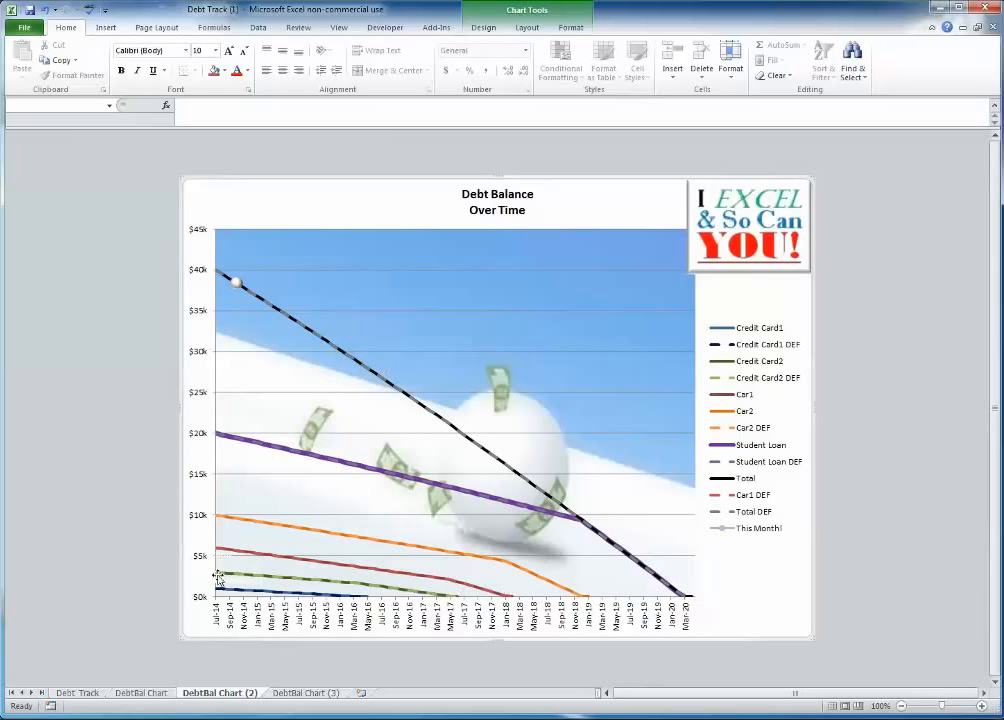
left_click(138, 696)
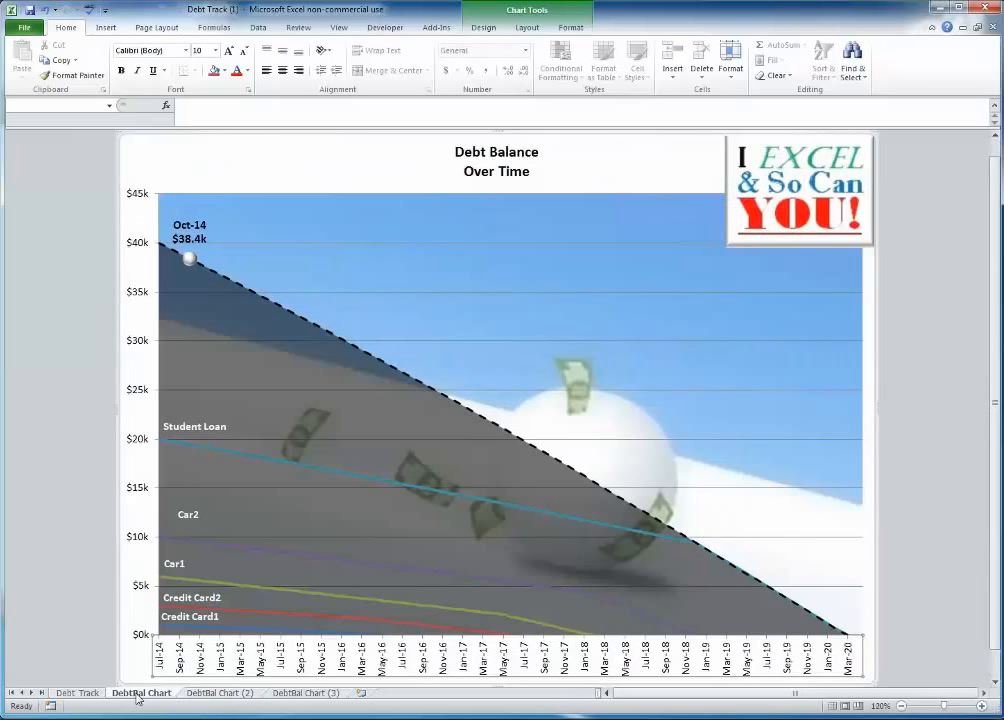
Examine the chart source data in Q2:V72 on Debt Track and the default balance columns beside it.
left_click(80, 694)
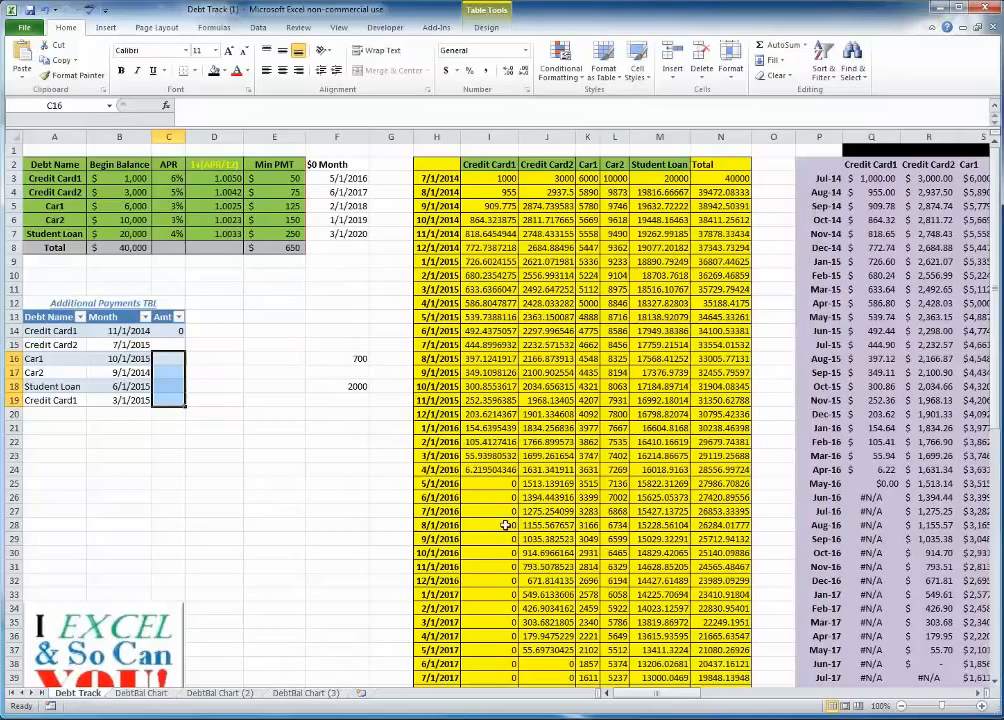
left_click_drag(980, 700, 980, 700)
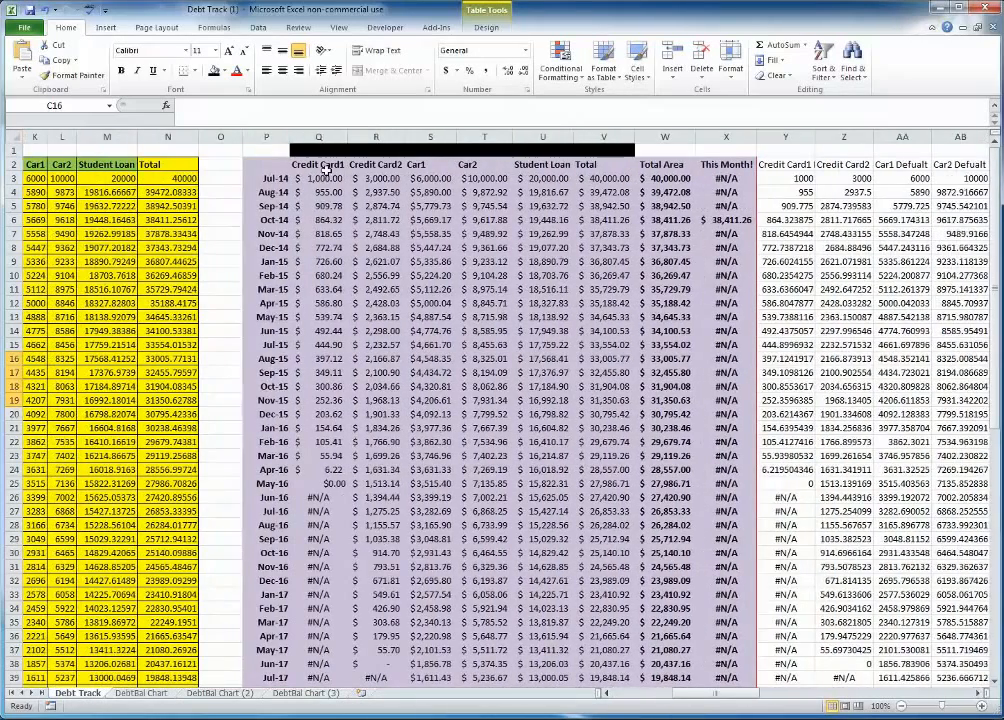
left_click_drag(318, 167, 620, 167)
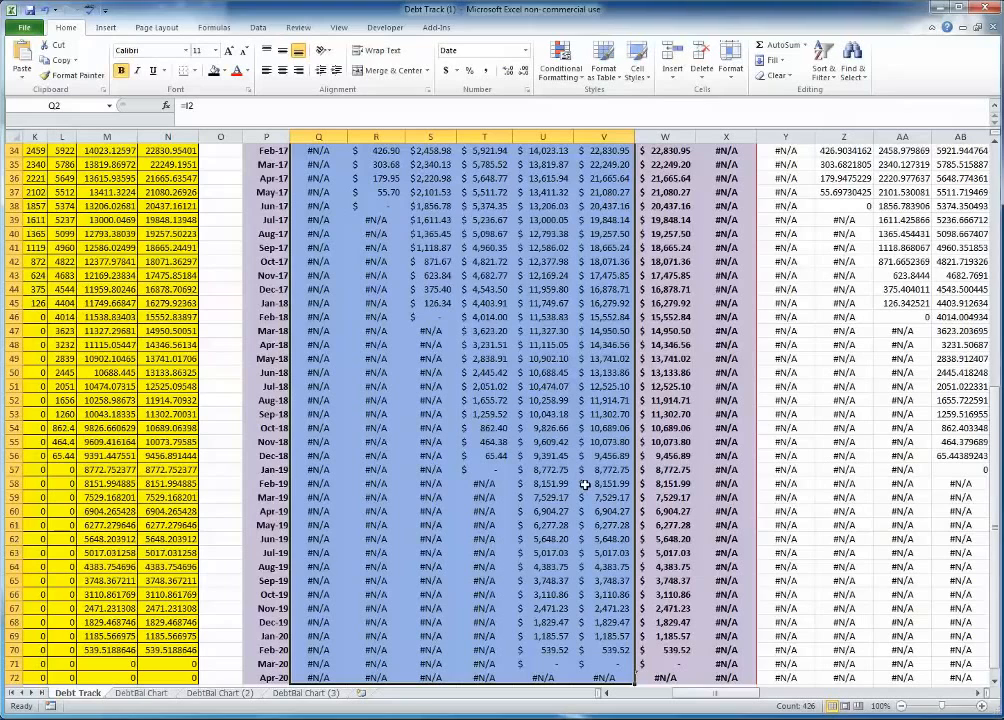
scroll(872, 282, "up", 11)
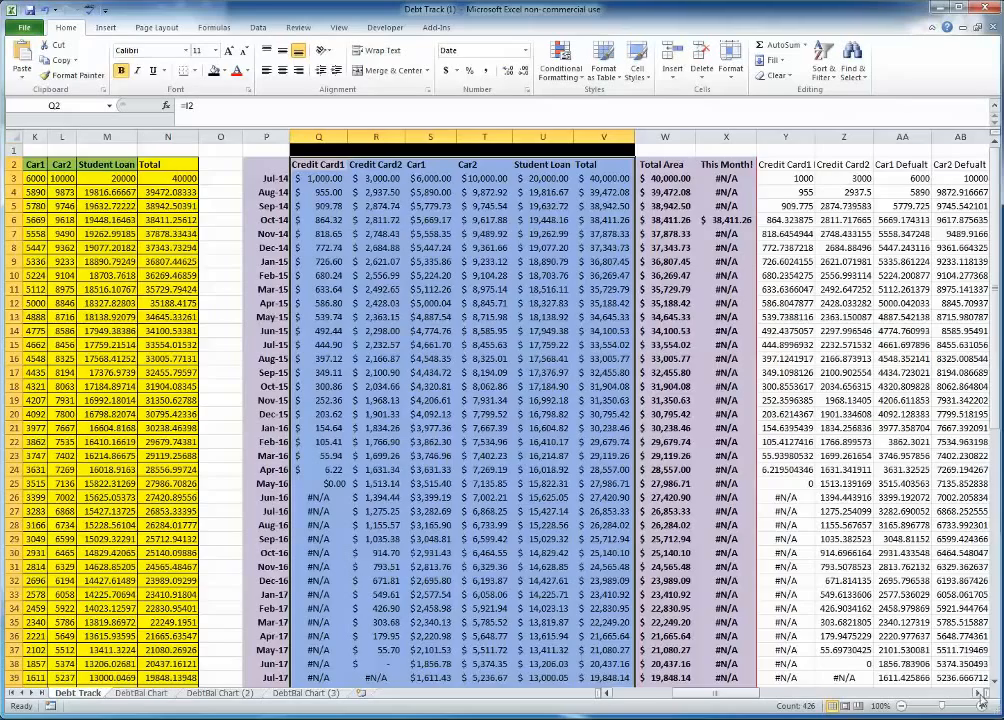
scroll(611, 228, "right", 4)
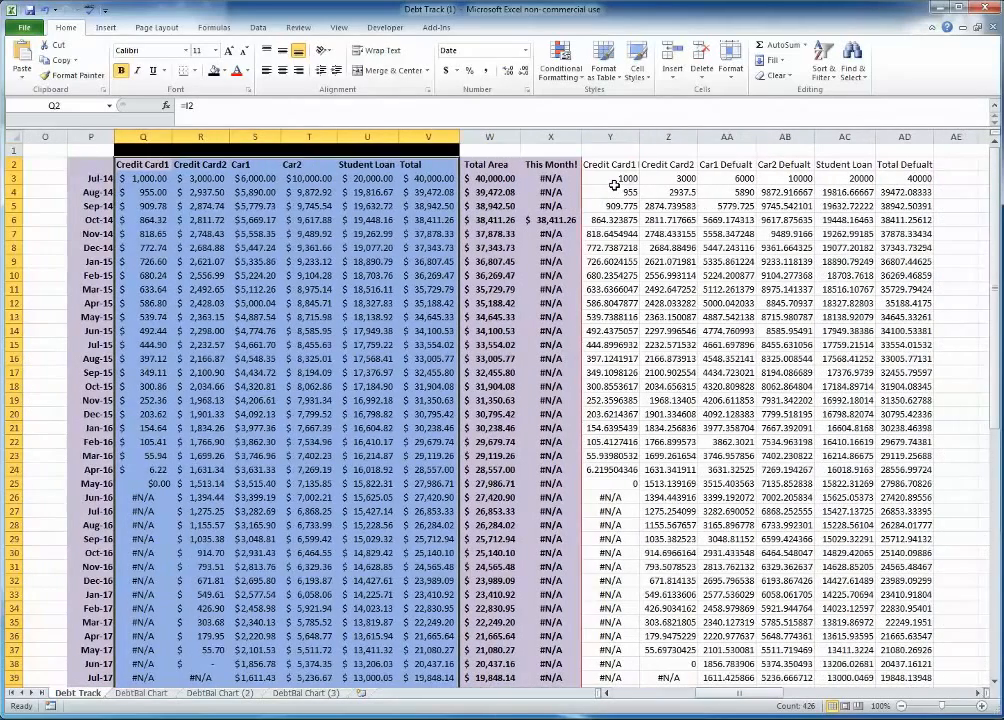
Compare the Credit Card1 balance formula in Q3 with the contents of the Credit Card1 default column in Y2:Y9.
right_click(604, 165)
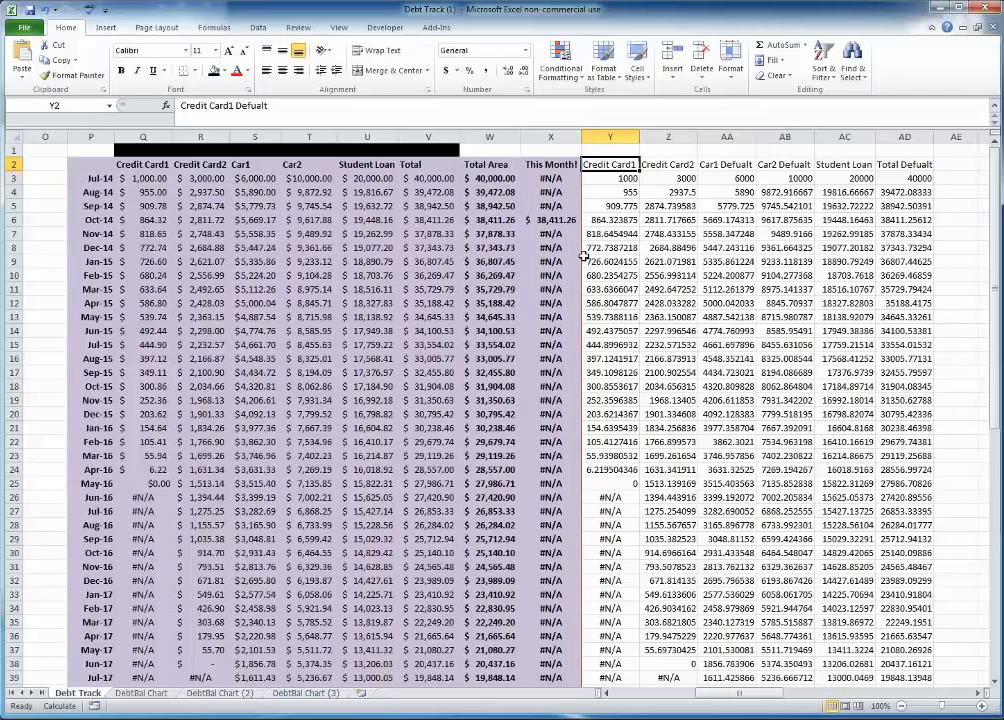
left_click(956, 261)
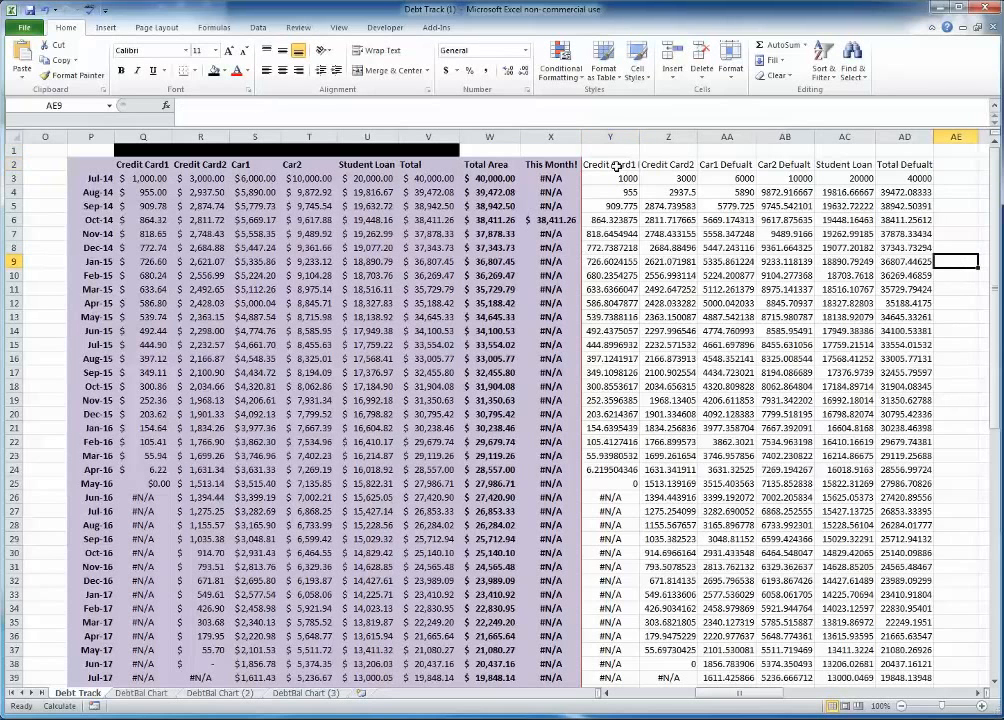
left_click(146, 178)
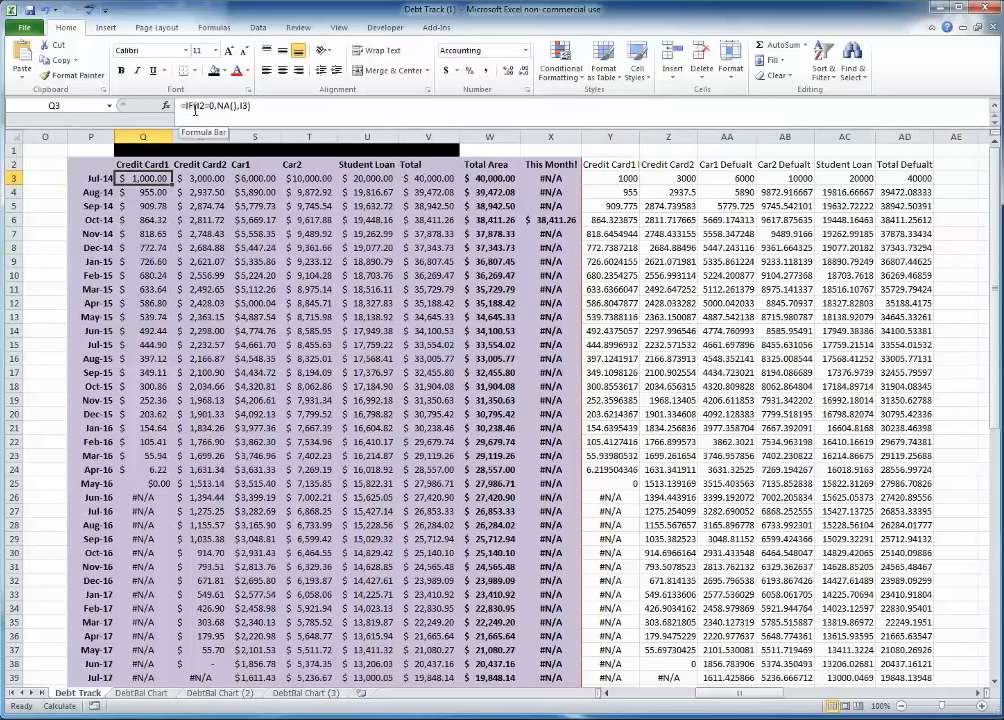
left_click(616, 176)
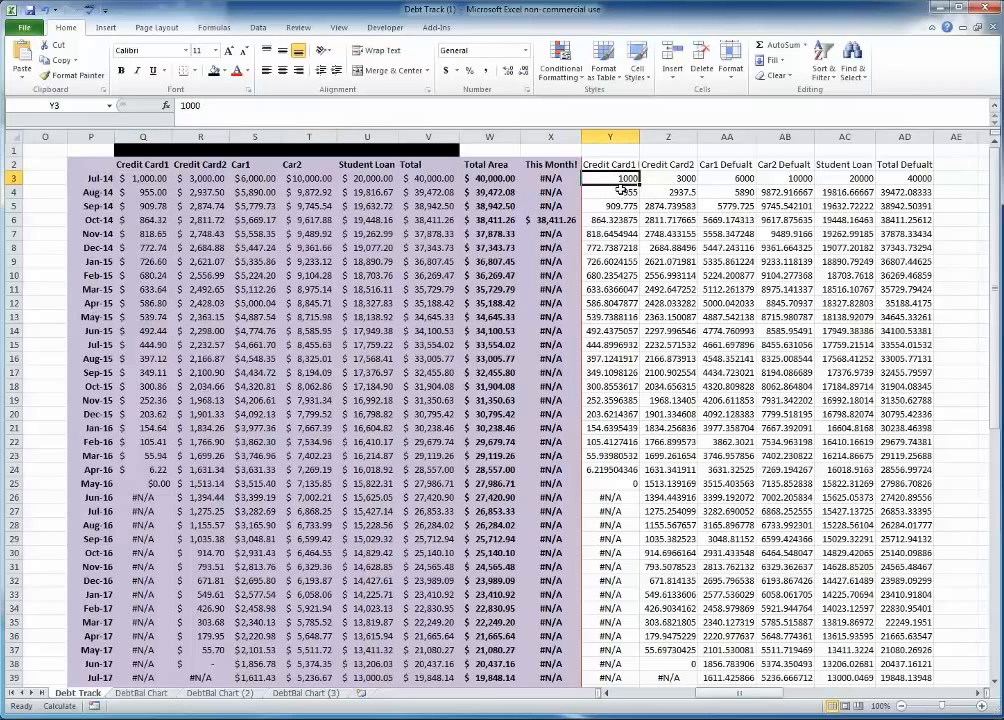
left_click(609, 260)
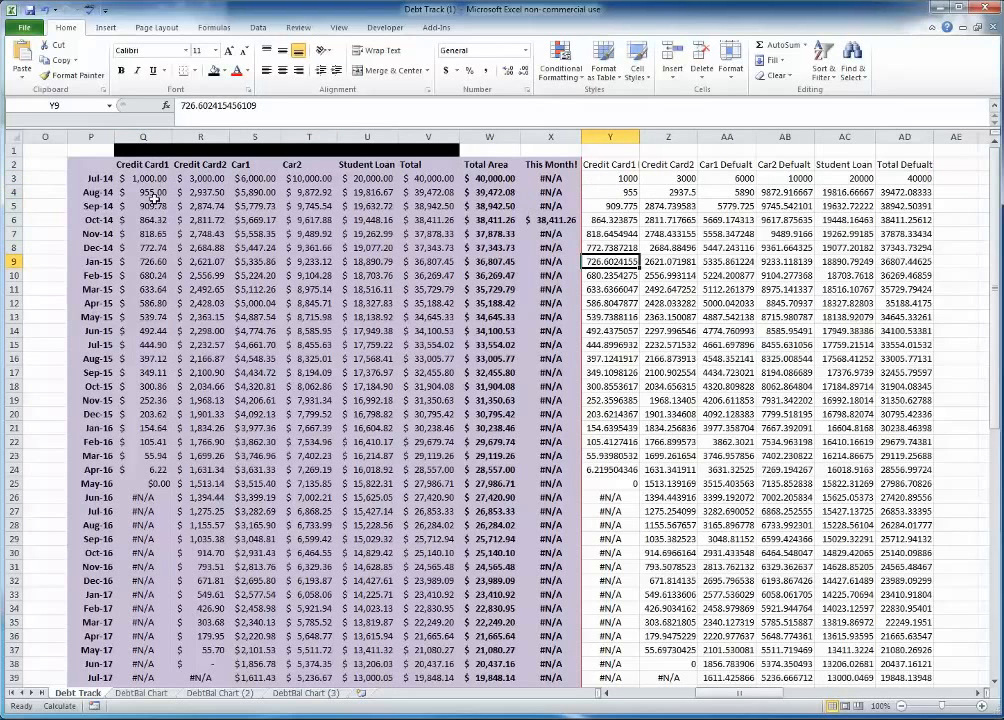
Copy the balances in Q3:V72 and paste them as values into the default columns starting at Y3.
left_click_drag(148, 181, 323, 176)
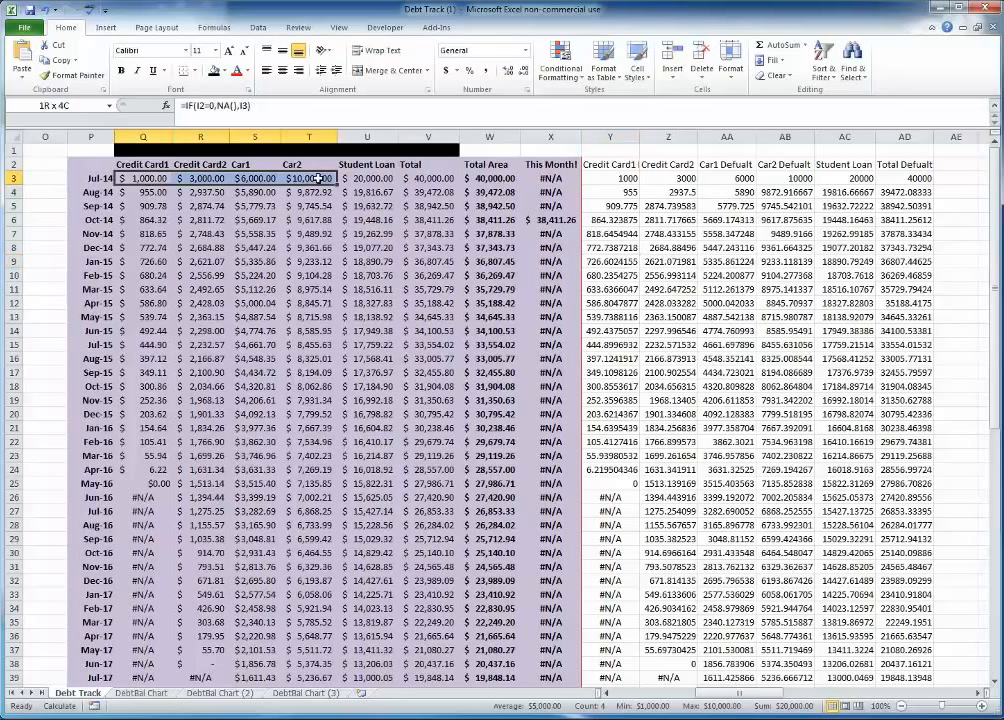
left_click(54, 152)
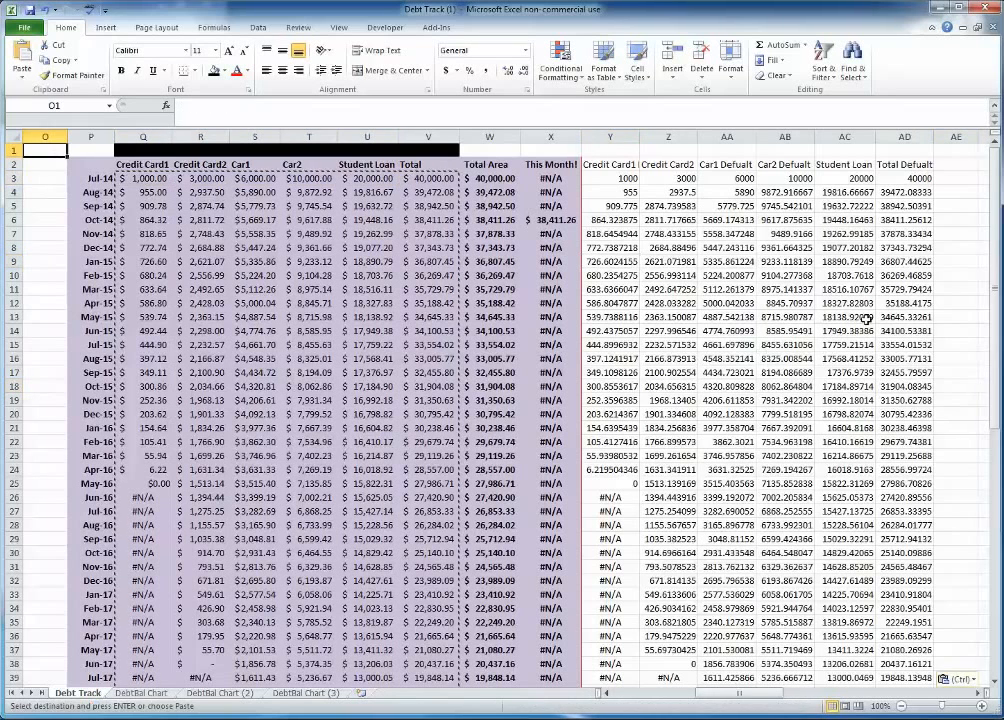
left_click(955, 304)
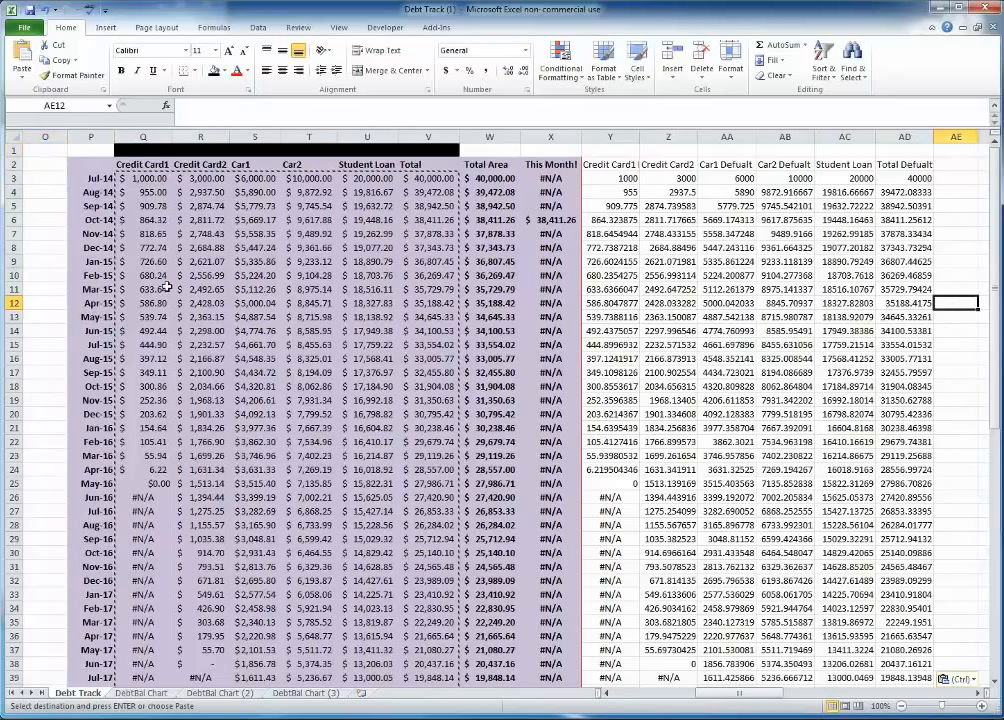
Insert a basic 2-D line chart from the range P2:AD72.
left_click_drag(101, 164, 945, 164)
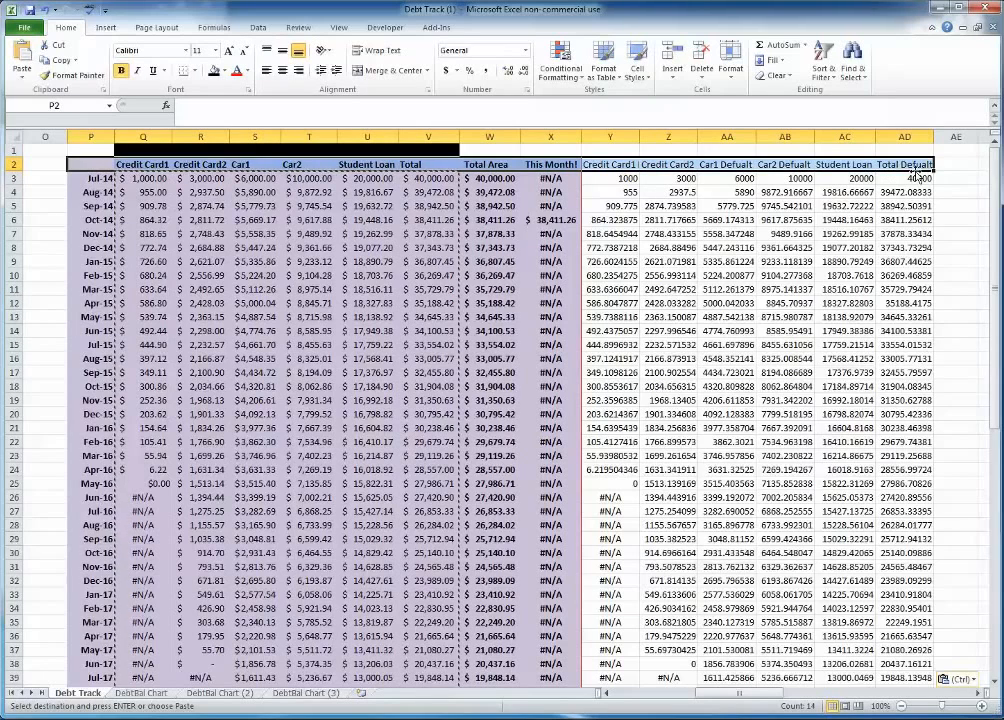
key("ctrl+shift+Down")
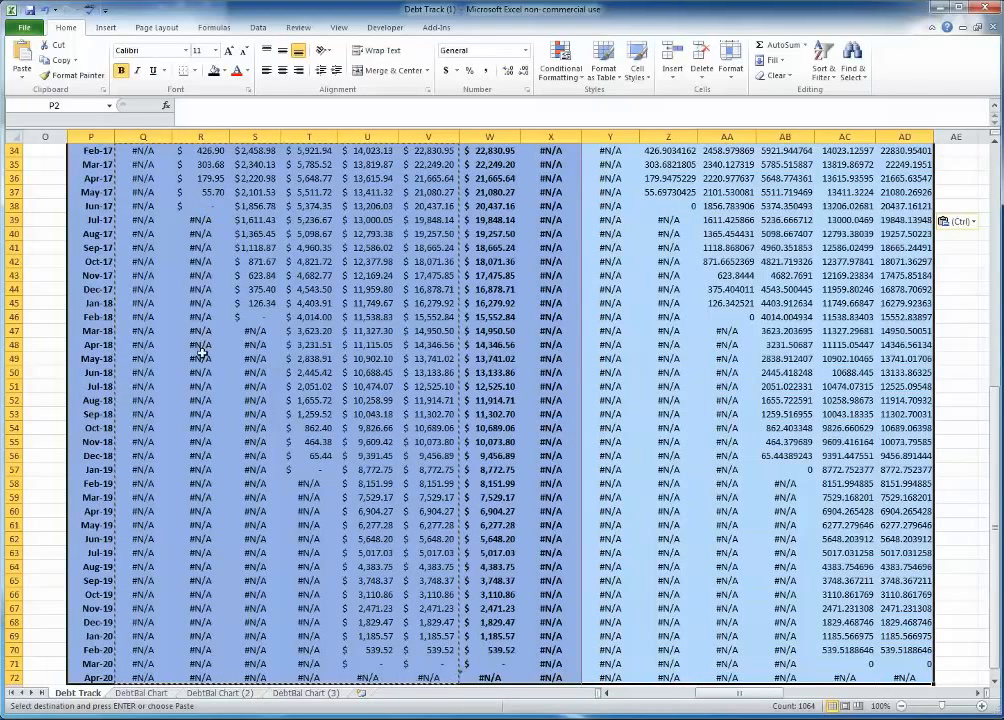
left_click(107, 29)
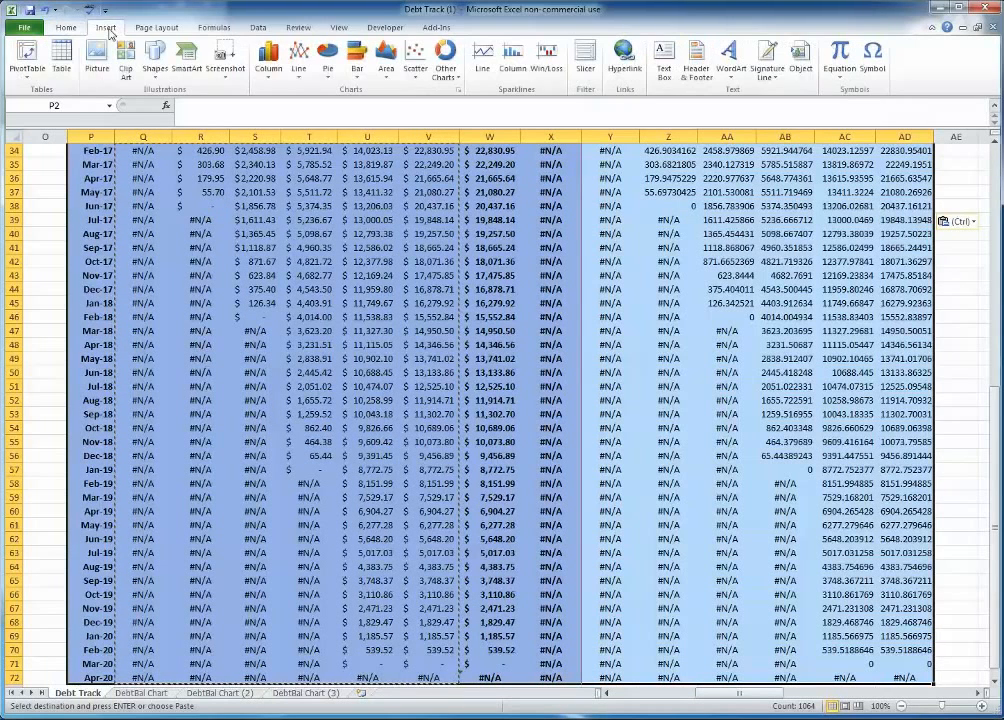
left_click(298, 60)
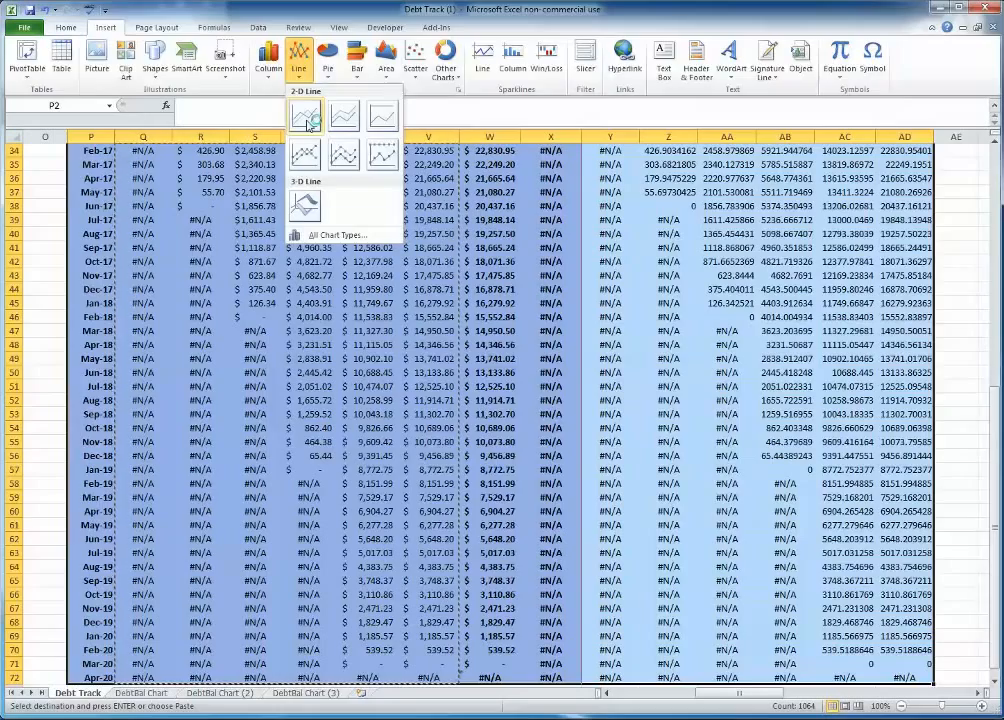
left_click(307, 120)
Move the new line chart beside the debt tables, with its upper edge just below row 19 under the 700 and 2000 notes.
left_click_drag(649, 330, 167, 476)
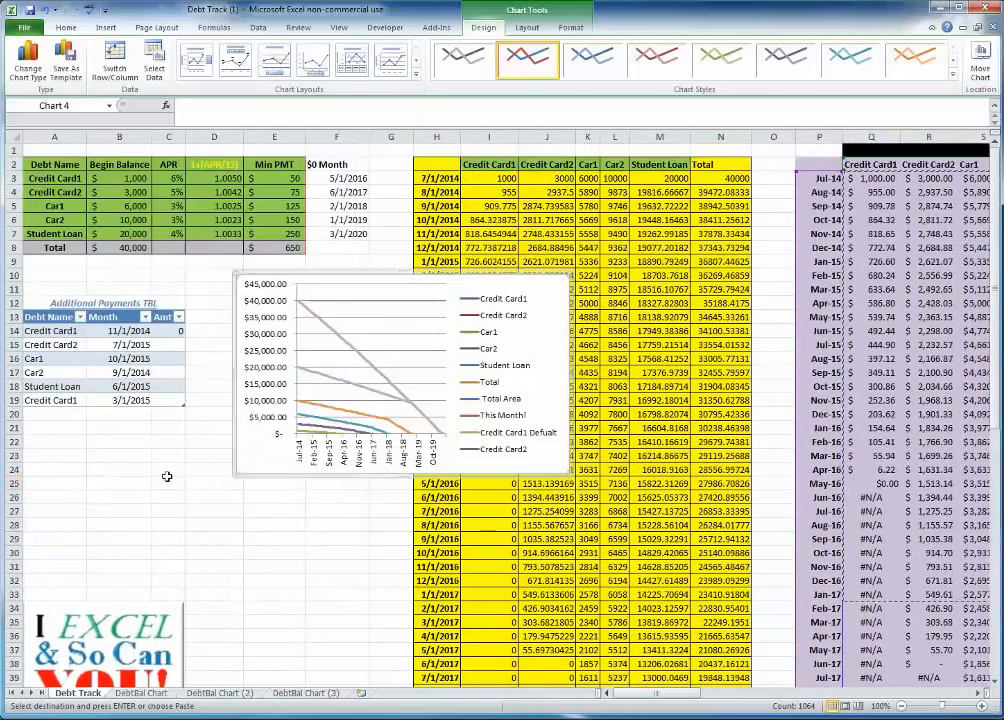
left_click(167, 478)
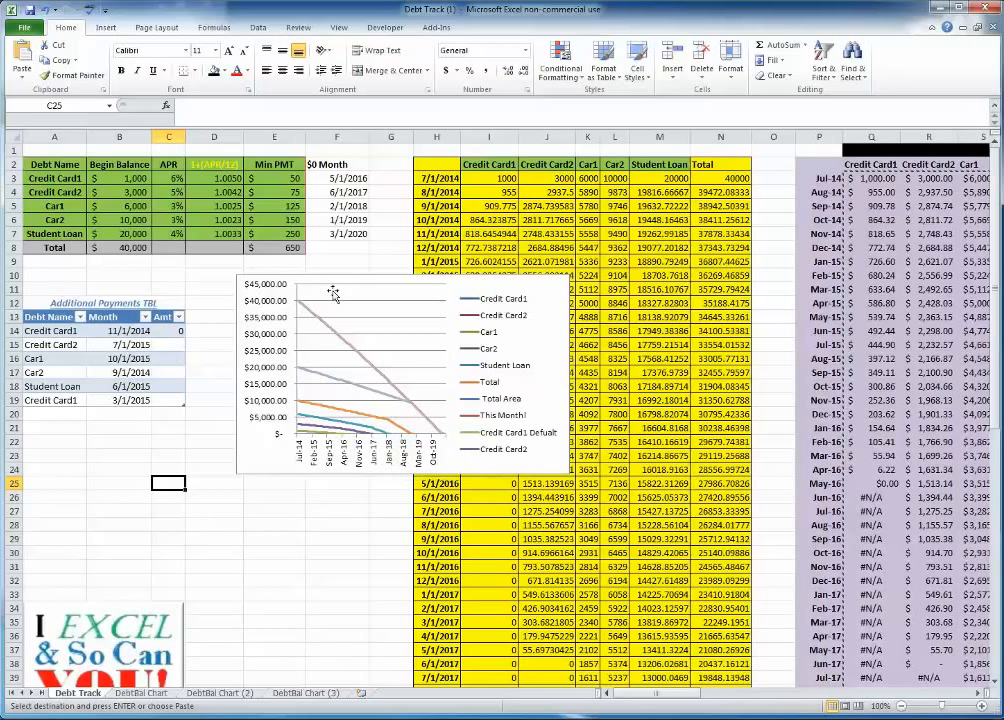
left_click_drag(333, 292, 313, 429)
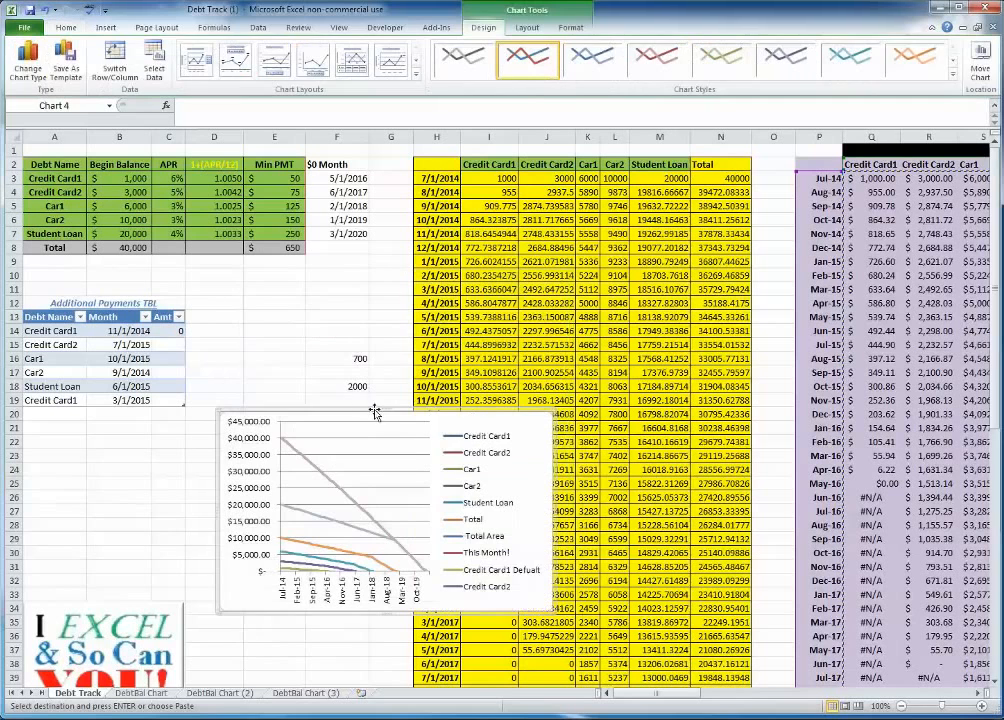
Enter additional payments of 700 for Car1 in C16 and 2000 for Student Loan in C18.
left_click(165, 358)
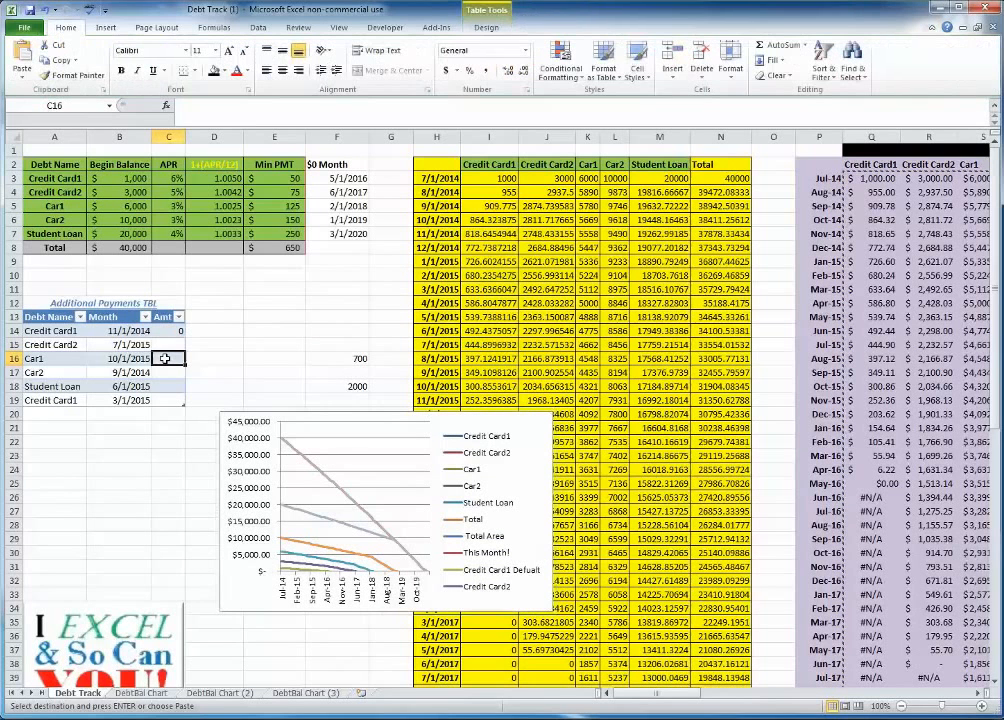
type("7")
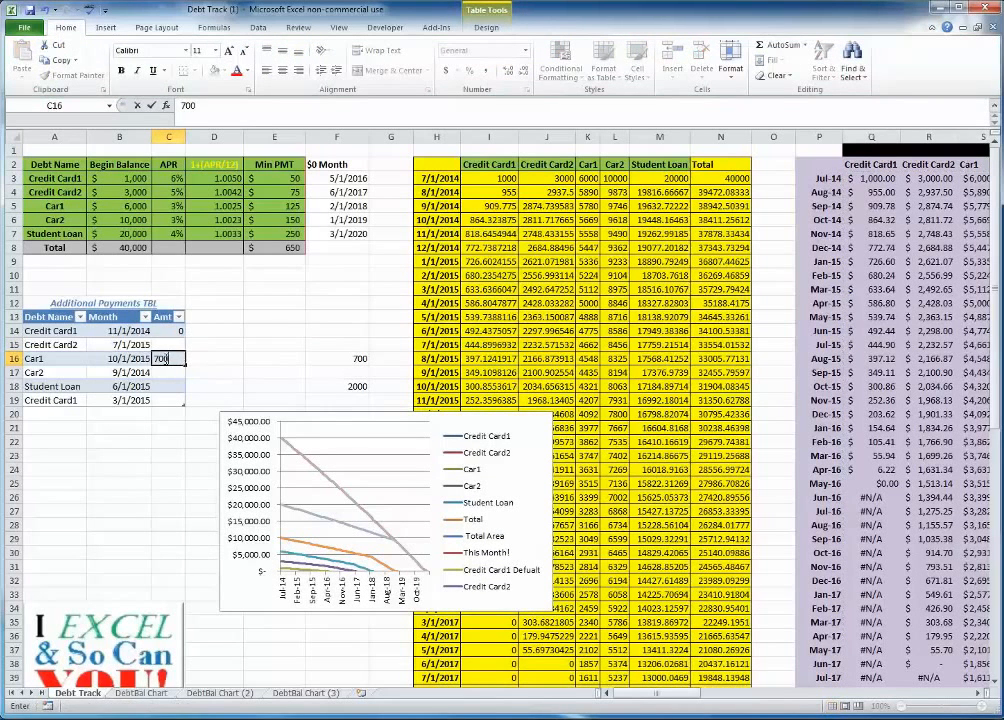
type("00")
key("Return")
key("Return")
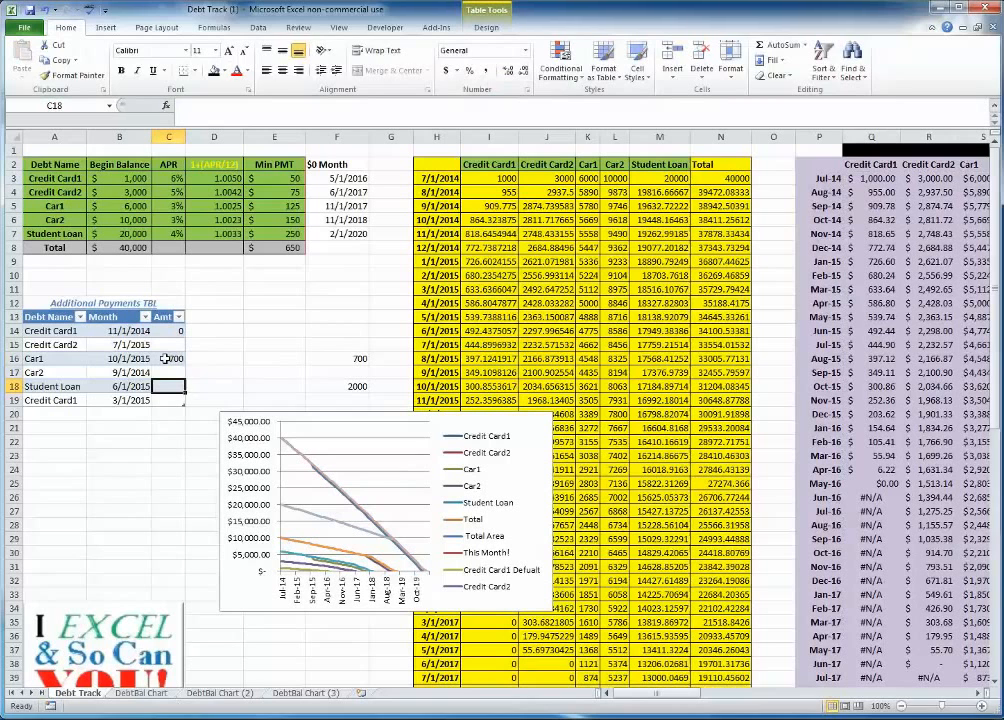
type("2000")
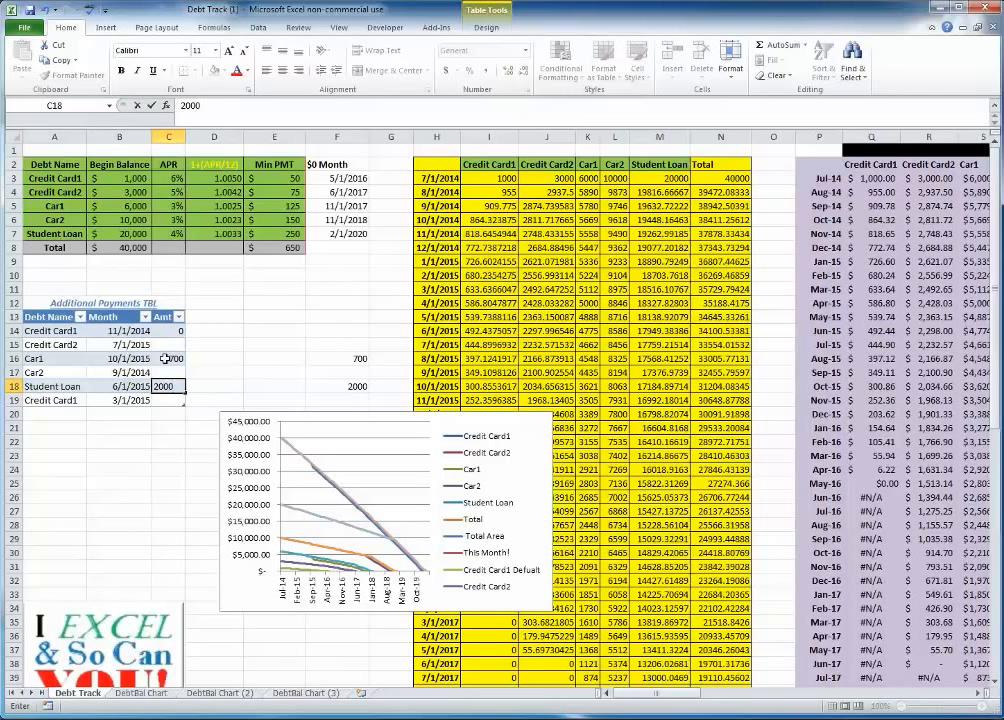
key("Return")
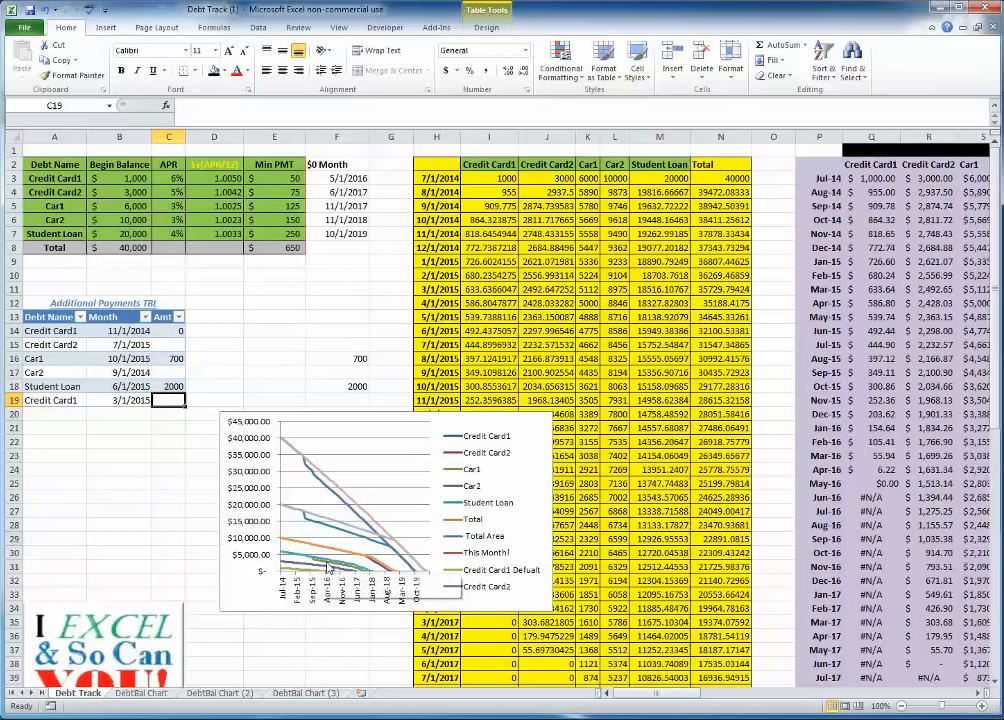
Examine how the additional payments change the new line chart, DebtBal Chart (2) and DebtBal Chart.
mouse_move(327, 566)
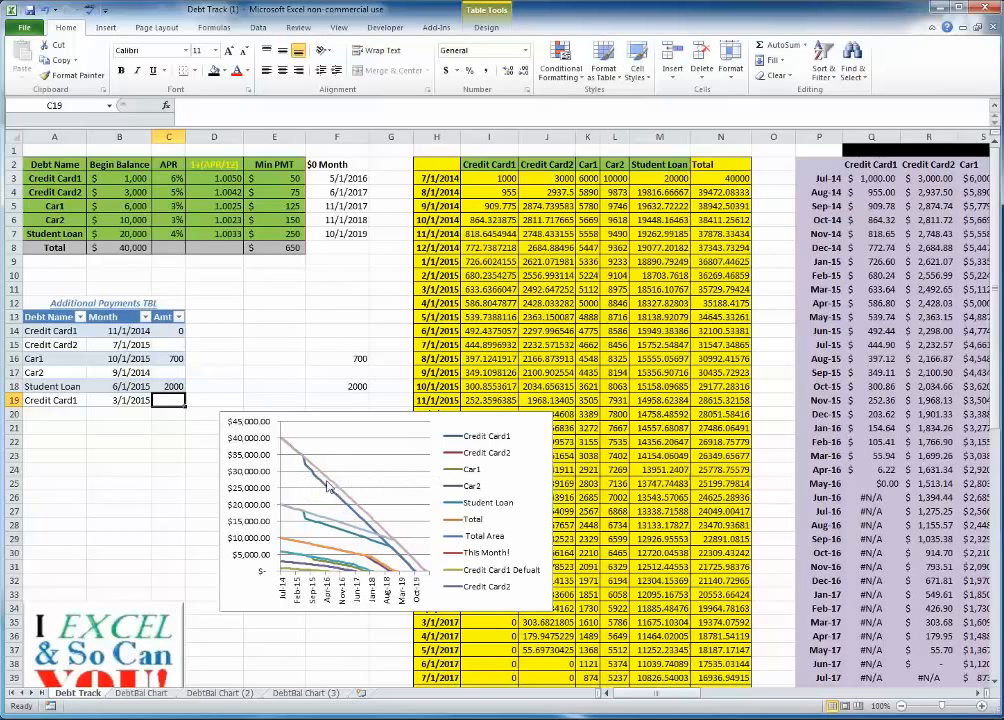
left_click(211, 694)
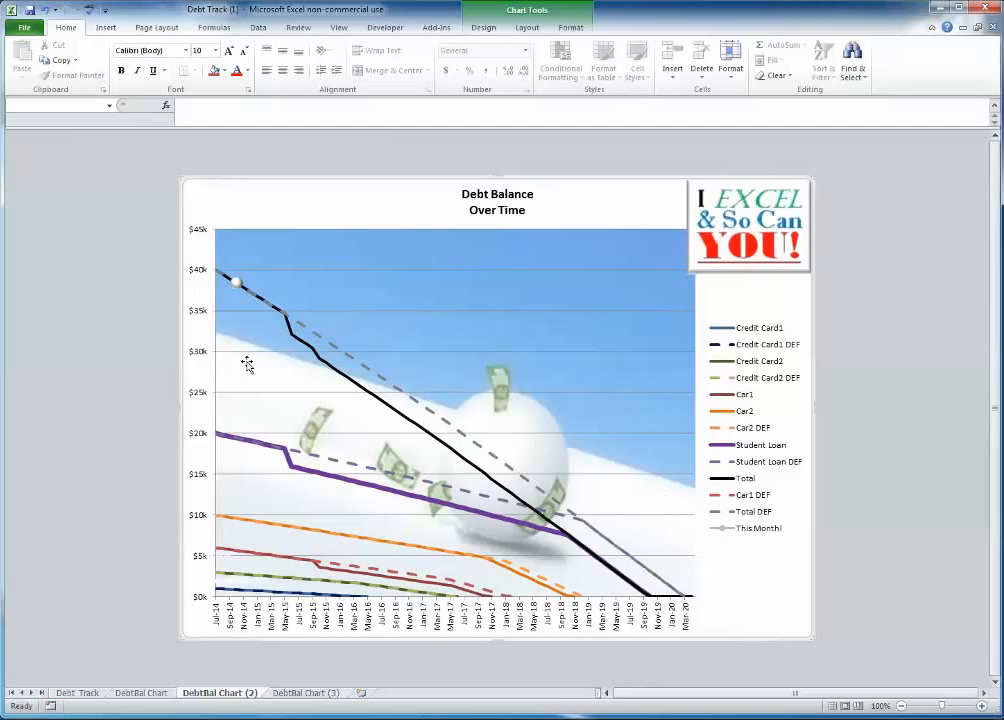
left_click(214, 695)
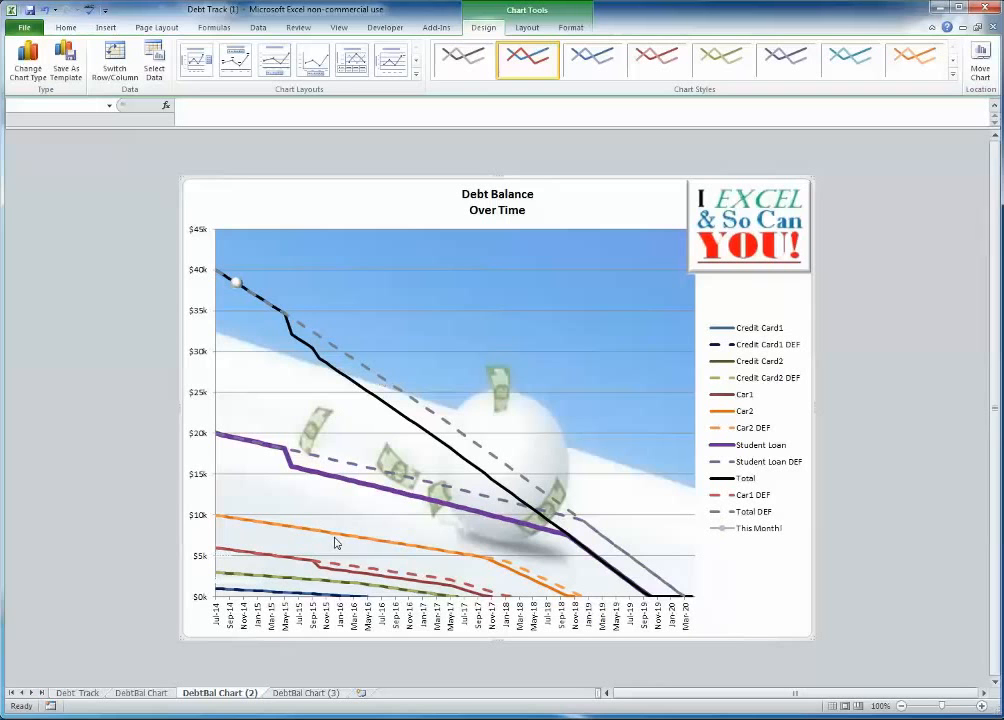
mouse_move(336, 543)
left_click(129, 695)
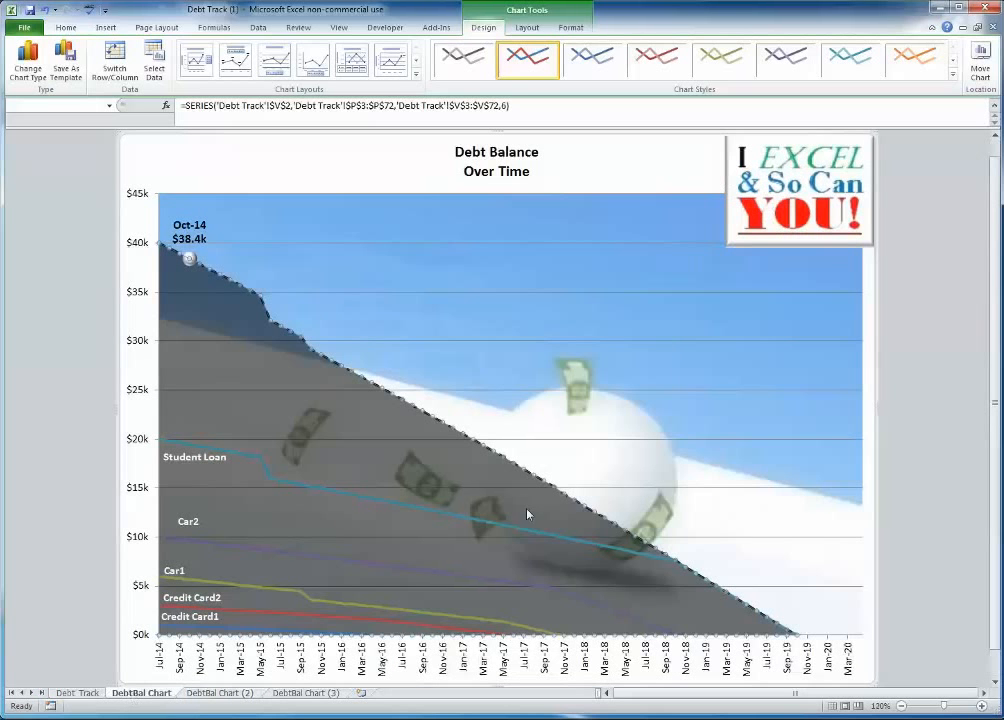
left_click(869, 506)
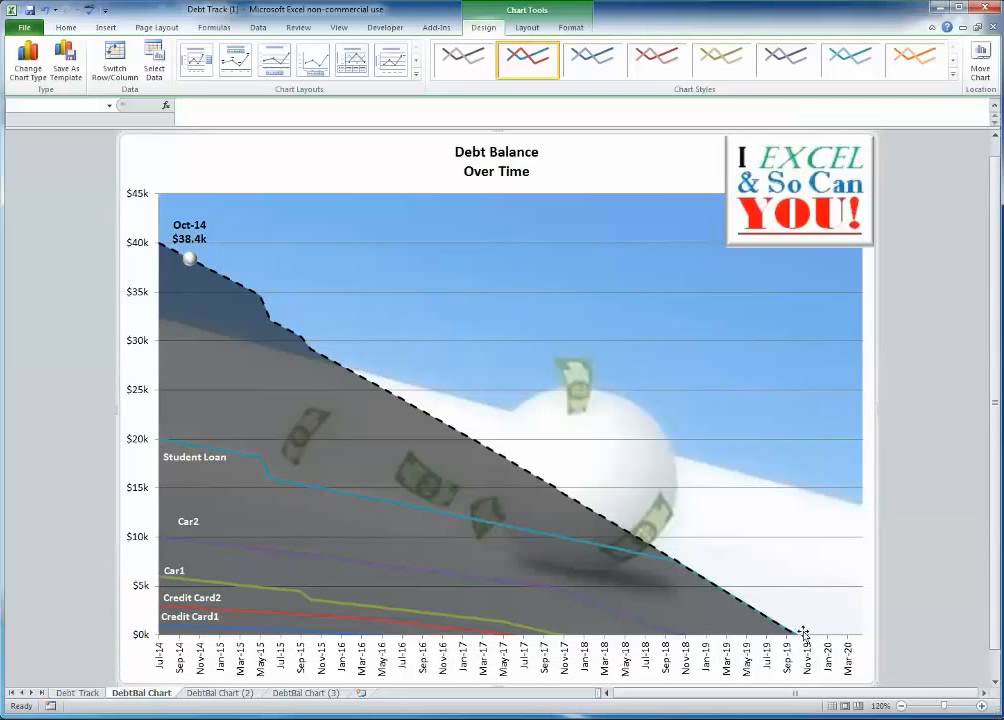
Examine the payoff date markers on DebtBal Chart (3), including the series behind the Student Loan marker.
left_click(297, 693)
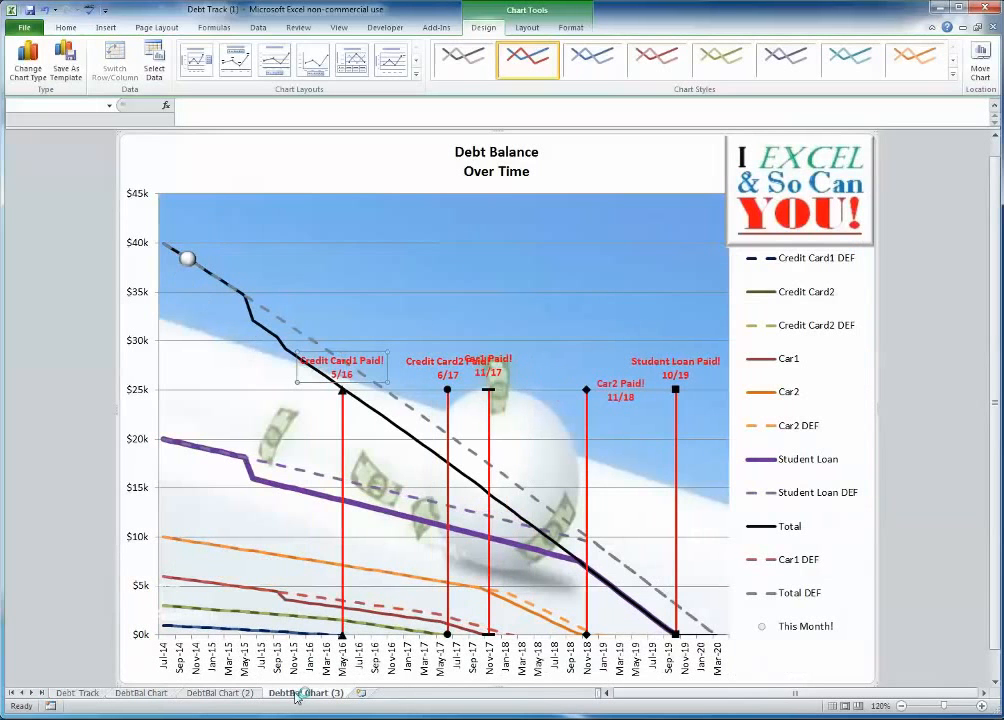
left_click(782, 662)
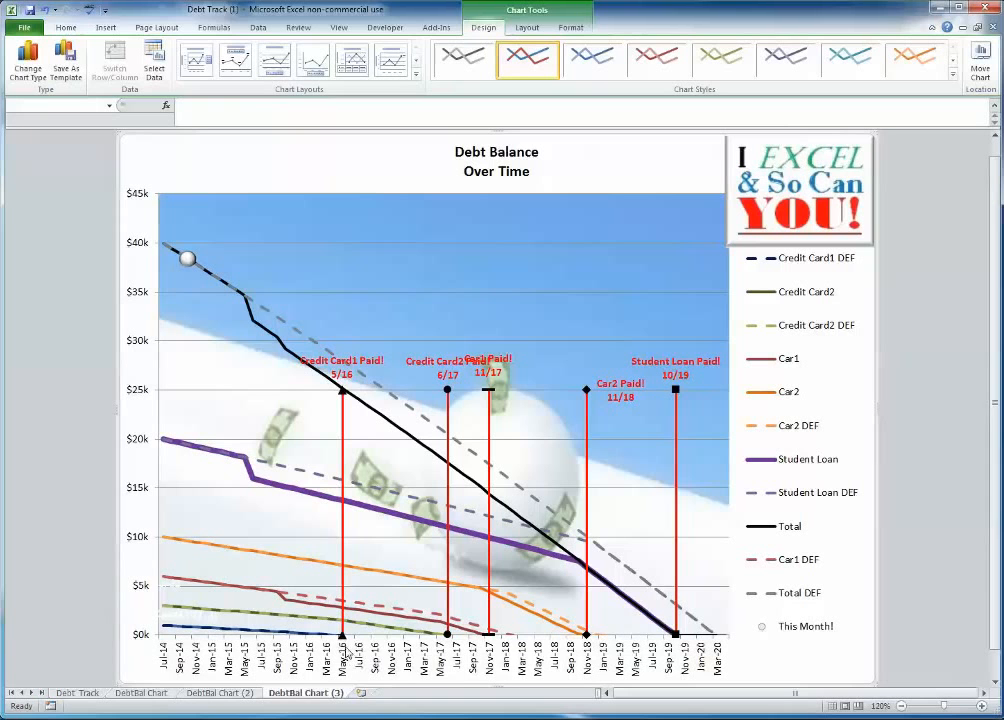
mouse_move(342, 640)
mouse_move(676, 634)
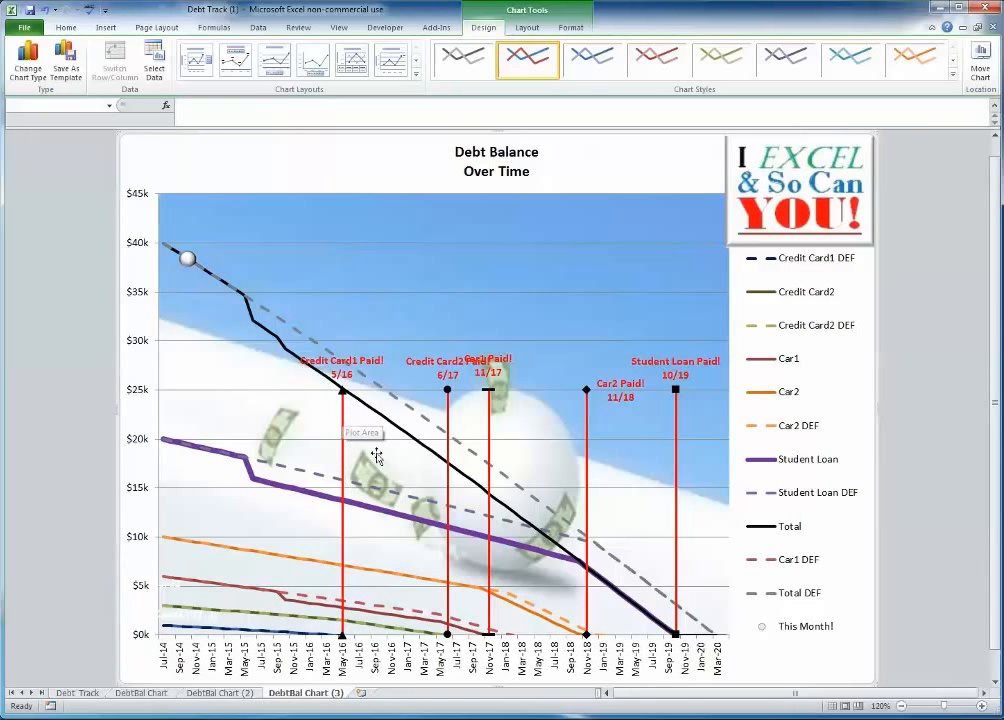
left_click(676, 390)
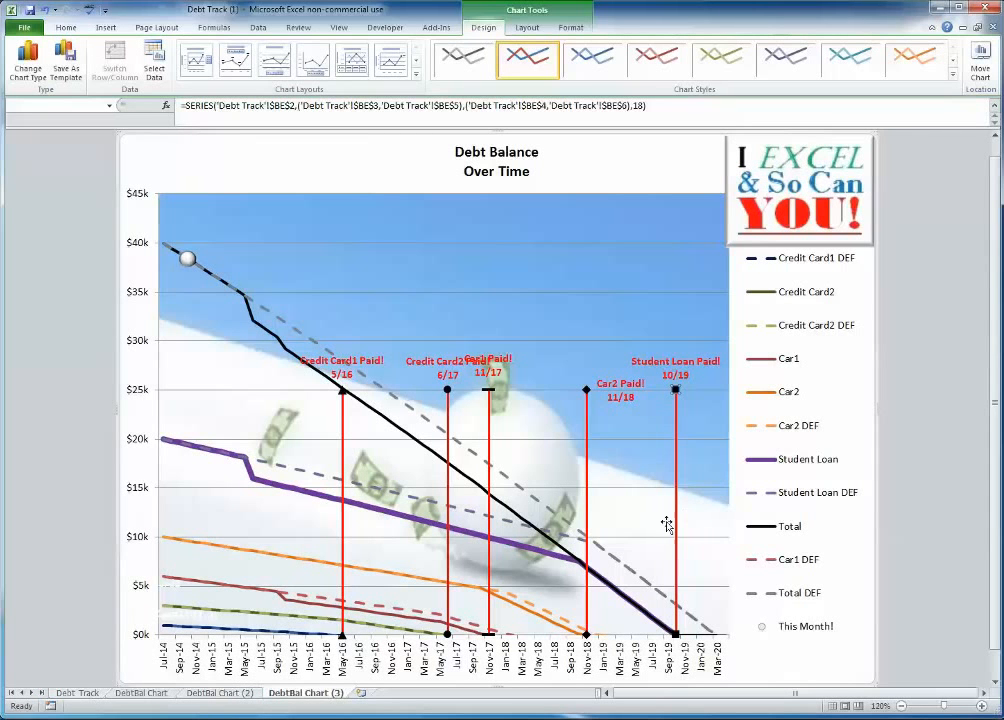
left_click(905, 534)
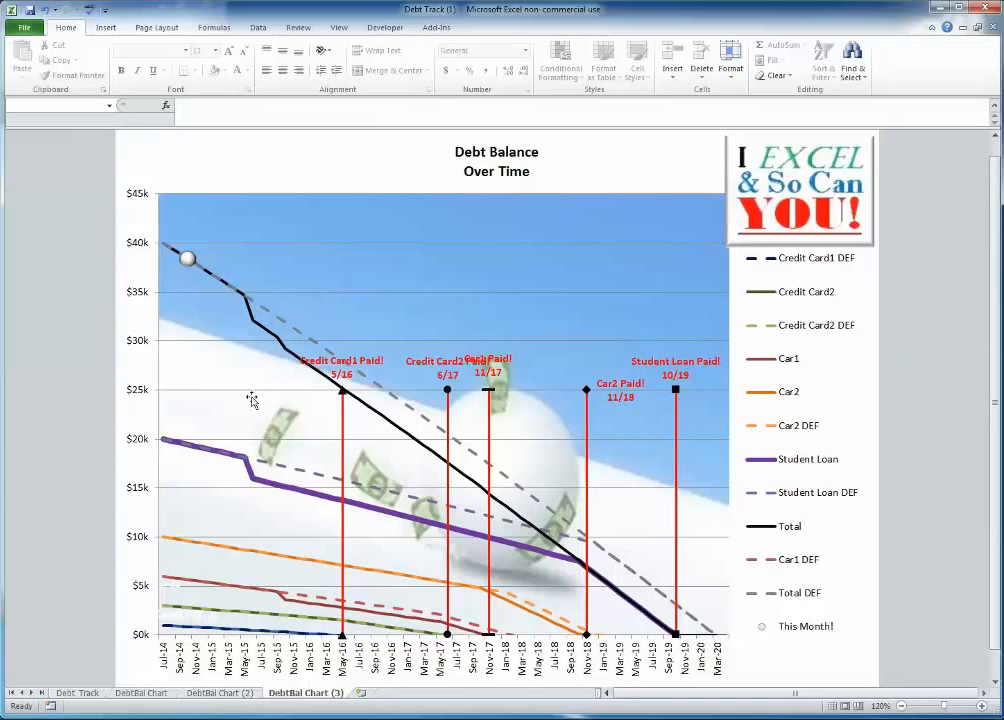
Examine the payoff marker coordinates and function notes in AY2:BF9 on the Debt Track sheet.
left_click(78, 693)
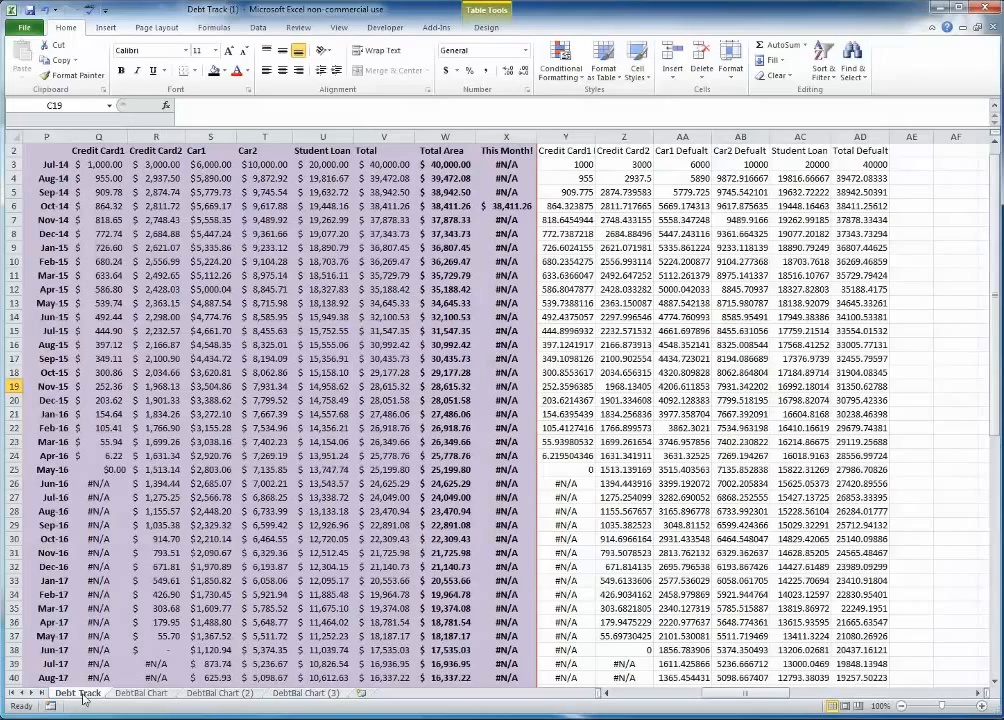
left_click(895, 150)
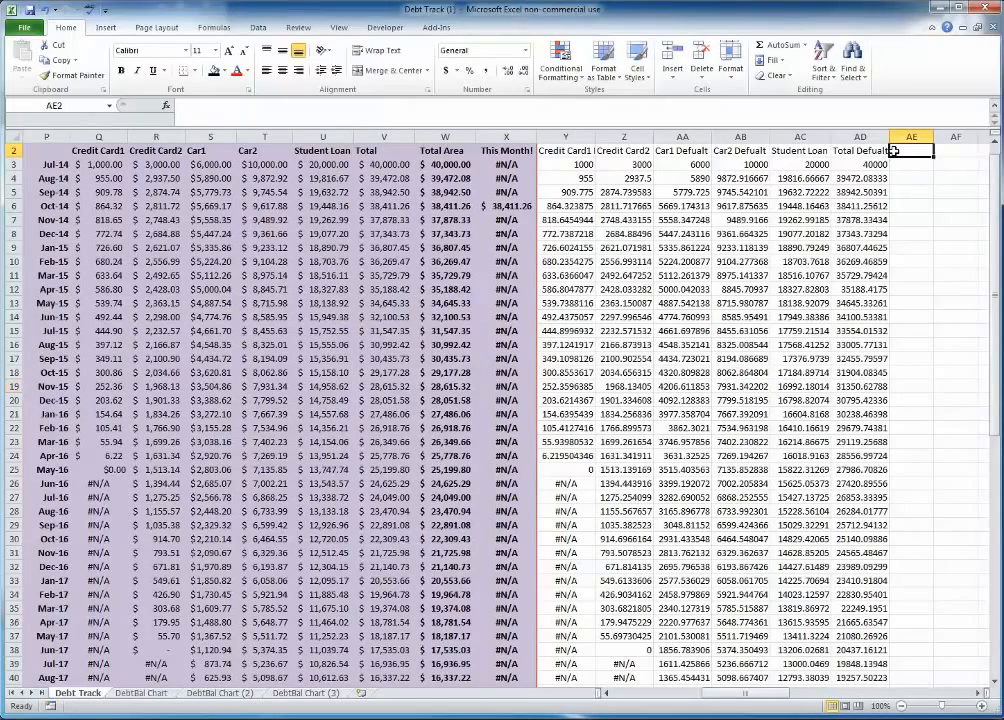
left_click(982, 692)
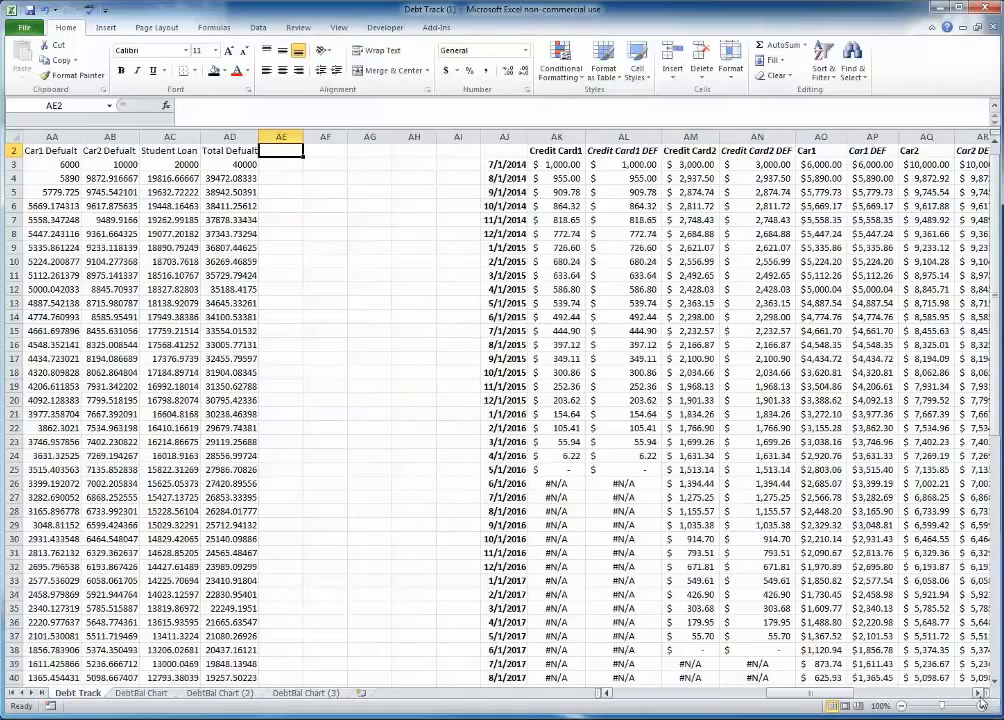
left_click_drag(982, 692, 982, 692)
left_click_drag(195, 151, 713, 247)
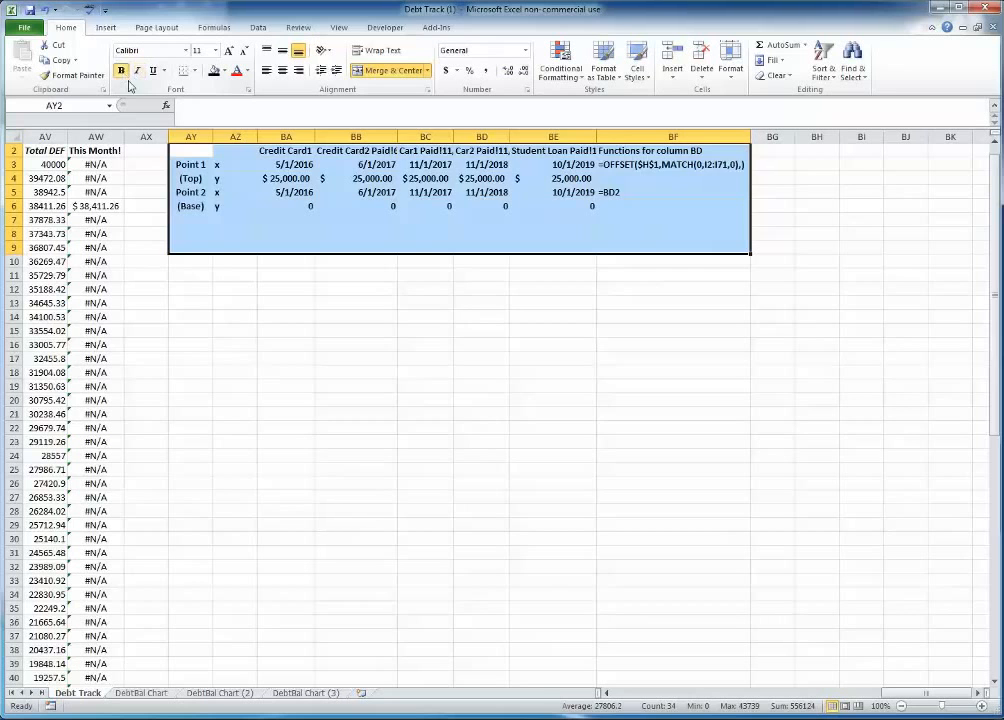
left_click(616, 403)
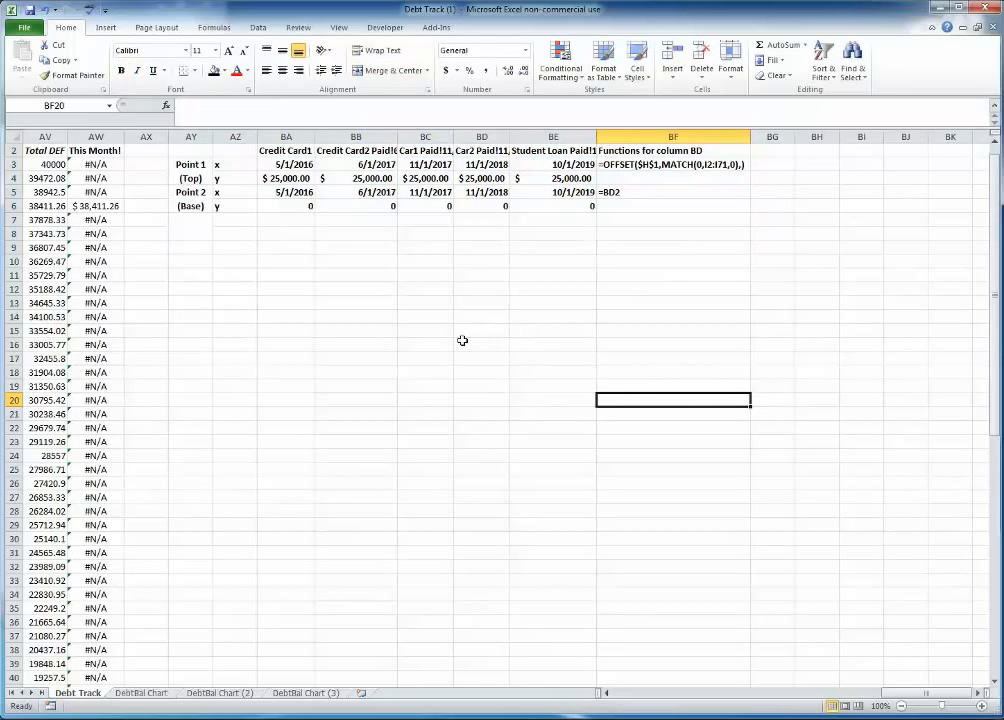
Examine the x and y coordinates of the payoff points in AZ3:BF6, comparing them with the markers on DebtBal Chart (3).
left_click(299, 245)
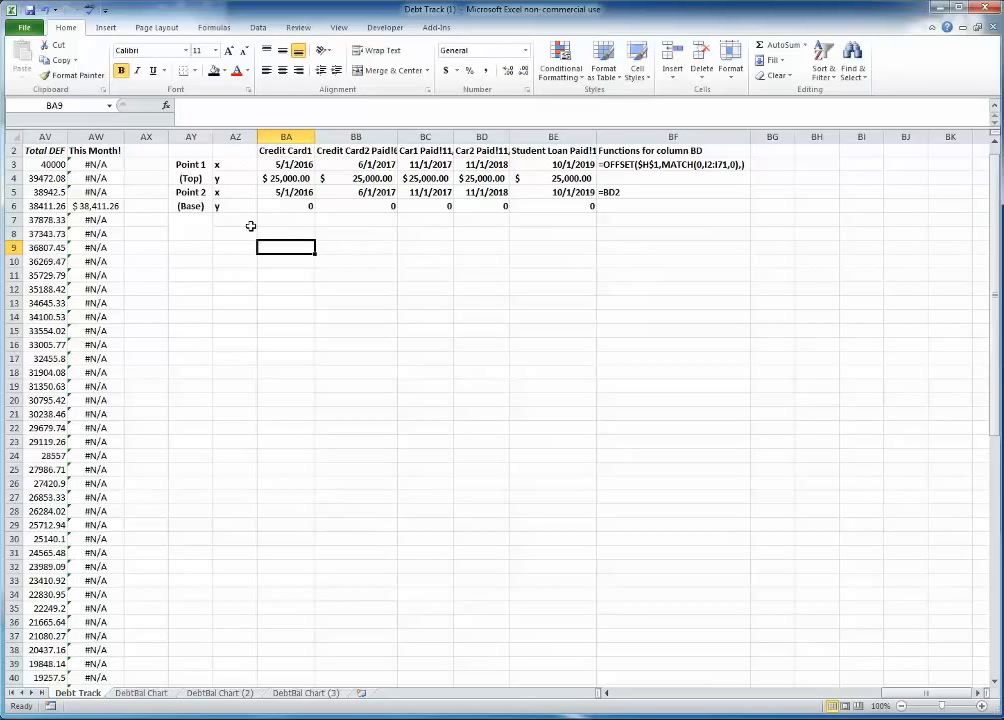
left_click(239, 165)
left_click(236, 179)
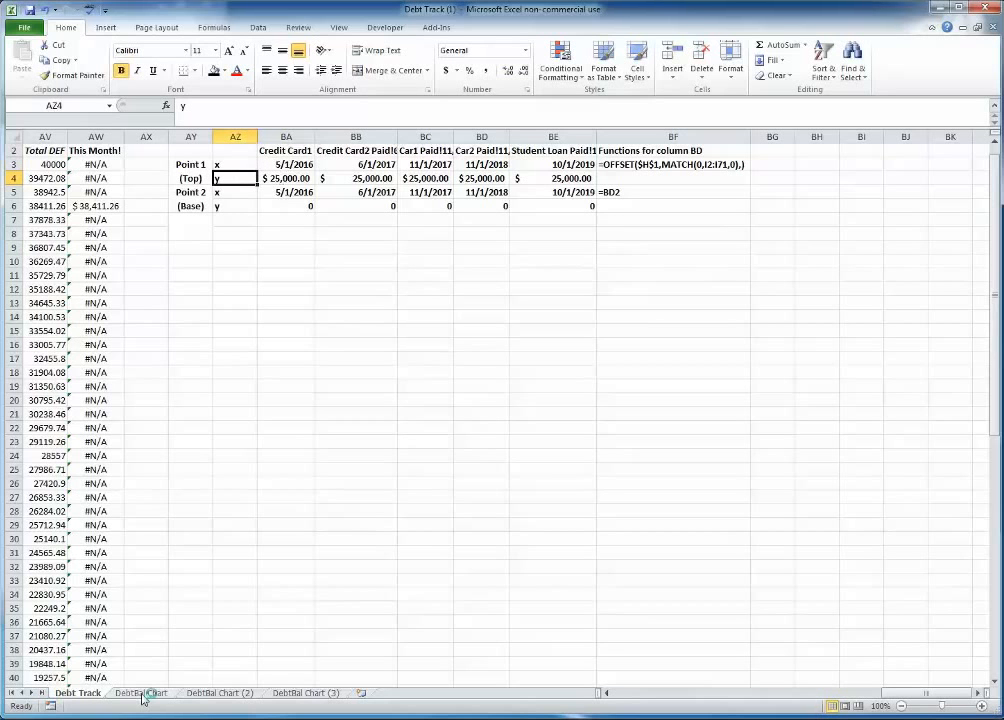
left_click(302, 693)
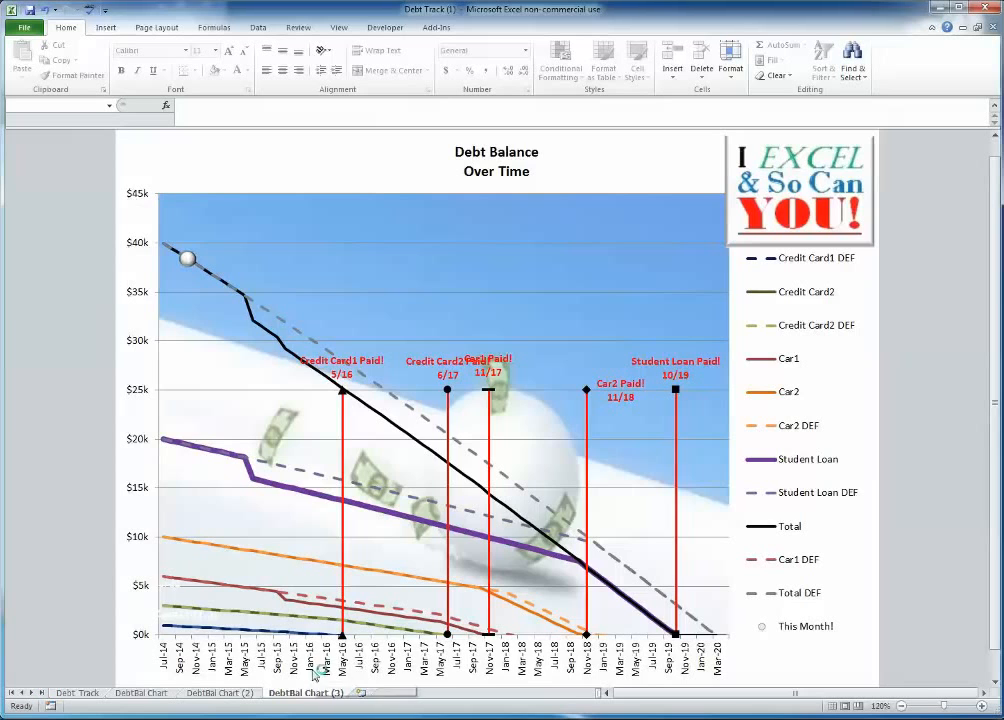
left_click(77, 692)
left_click(246, 166)
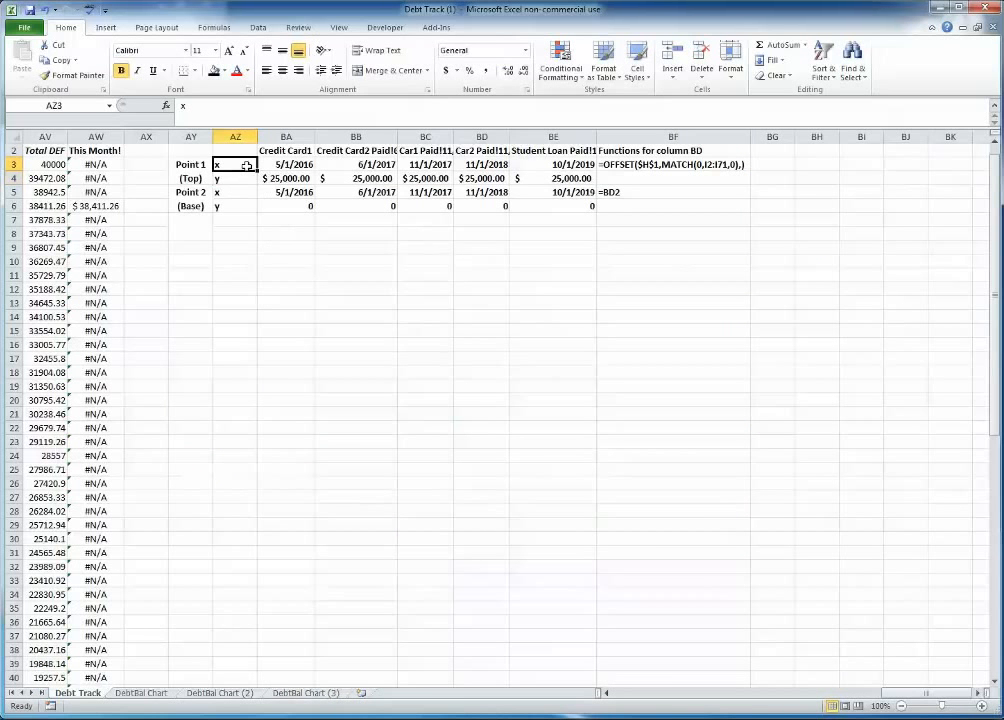
left_click_drag(270, 164, 666, 166)
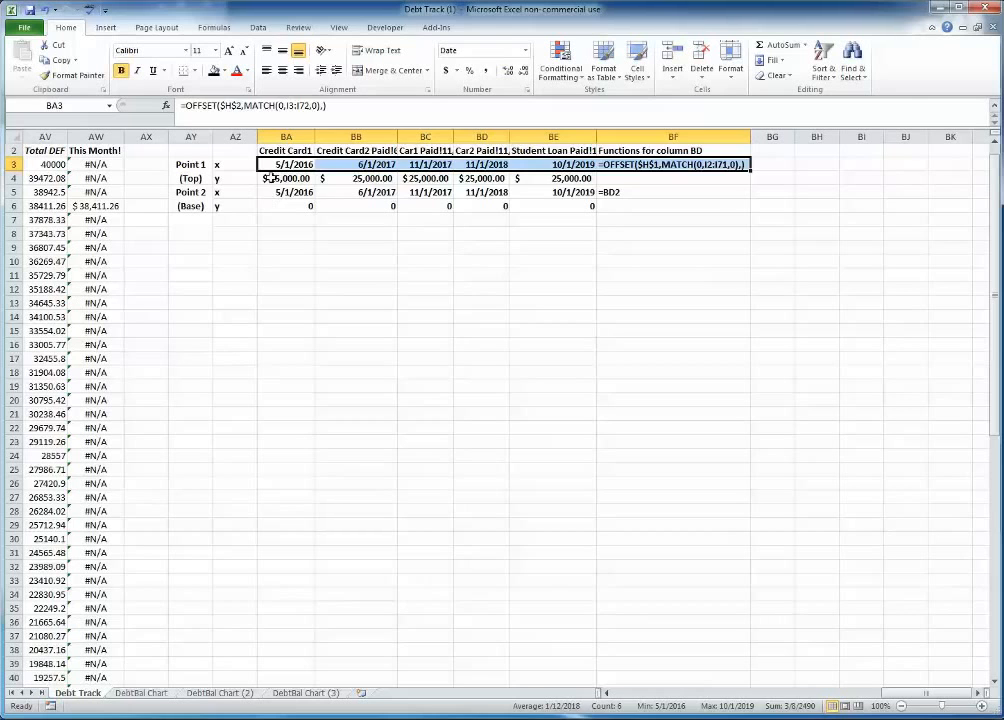
left_click_drag(270, 178, 706, 182)
left_click(603, 344)
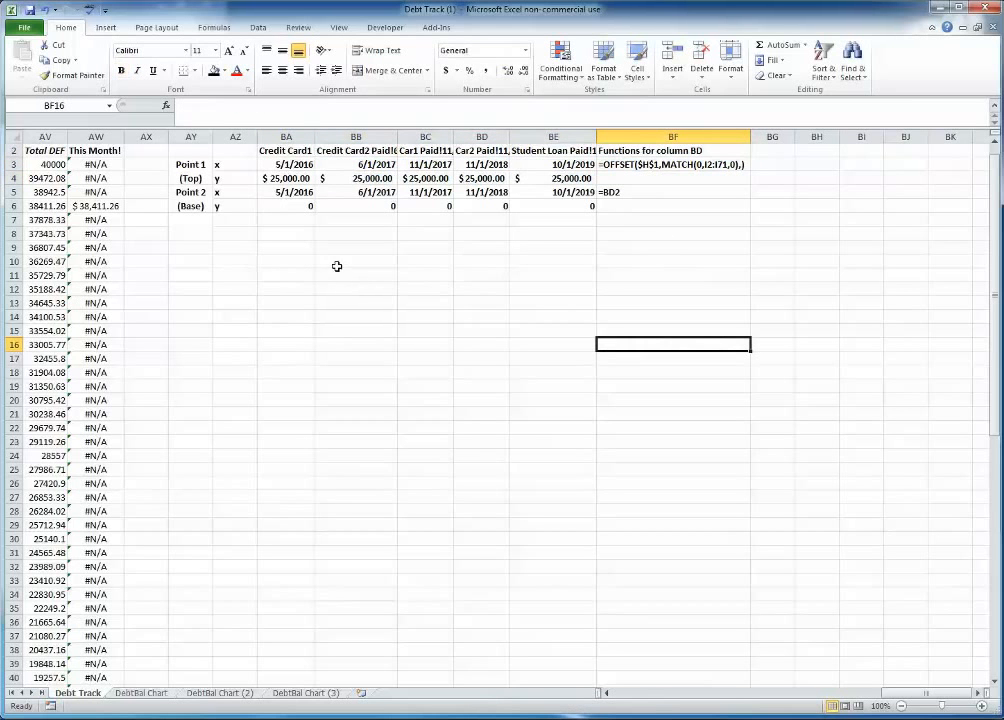
left_click_drag(273, 178, 555, 179)
left_click(273, 206)
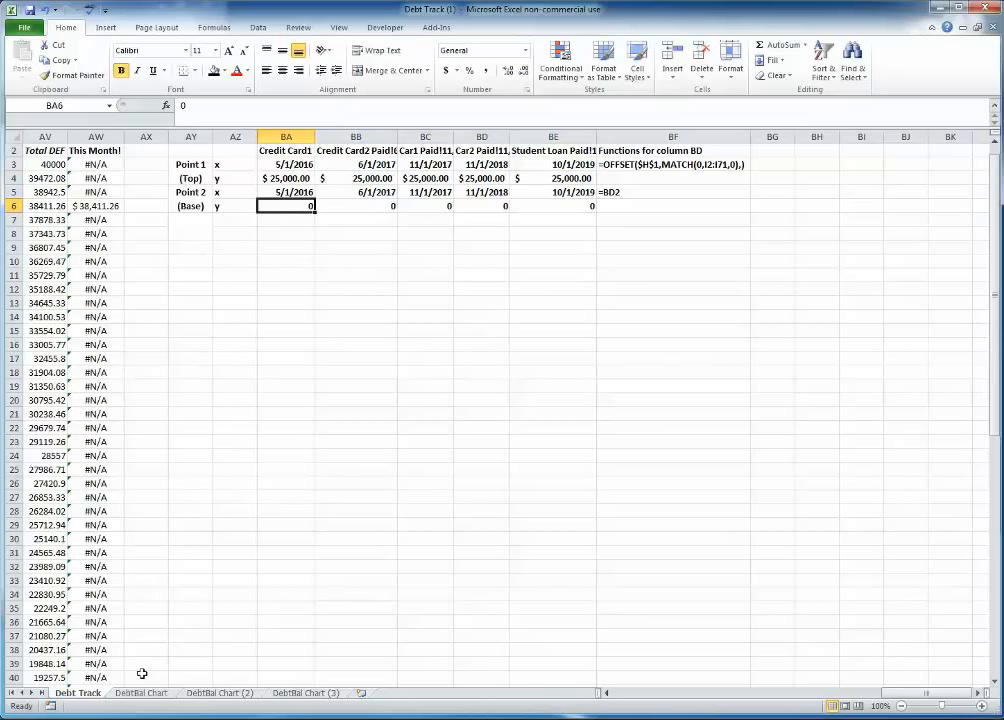
Inspect the top points of the Student Loan and Credit Card1 payoff markers on DebtBal Chart (3).
left_click(305, 693)
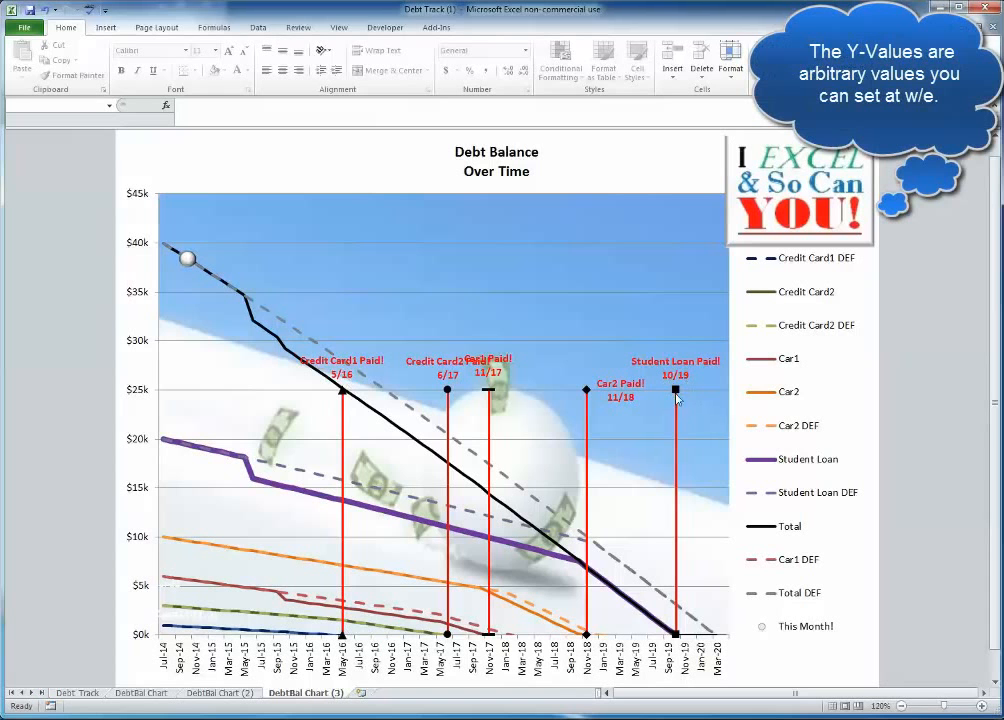
mouse_move(678, 394)
mouse_move(344, 396)
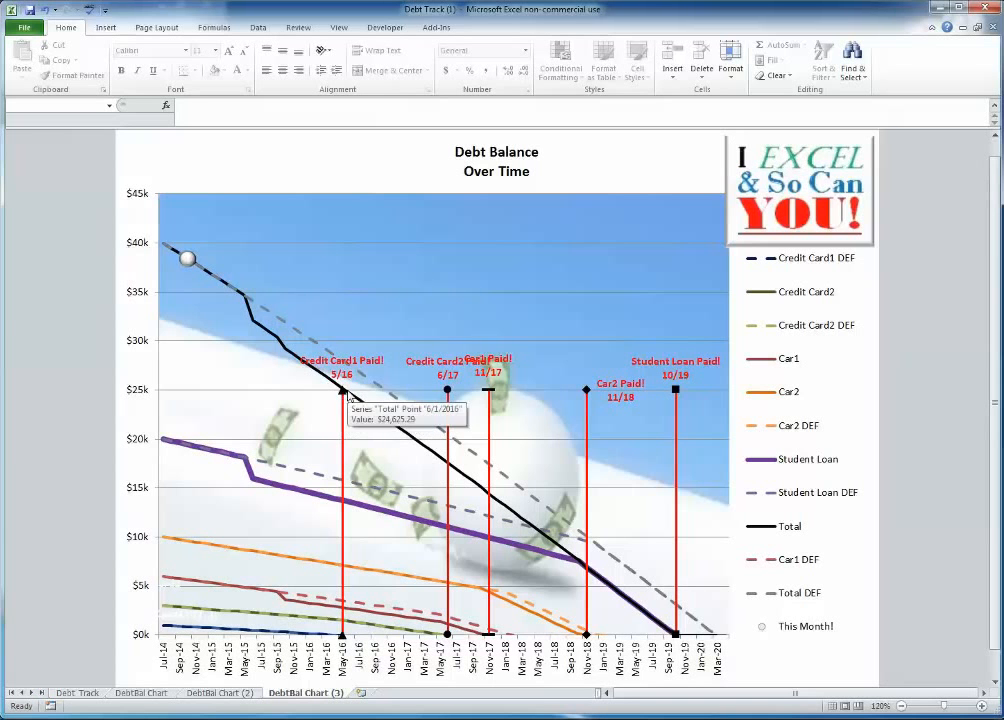
Review the Point 1 (Top) label and the payoff label formulas in BA2:BE2 on the Debt Track sheet.
left_click(78, 693)
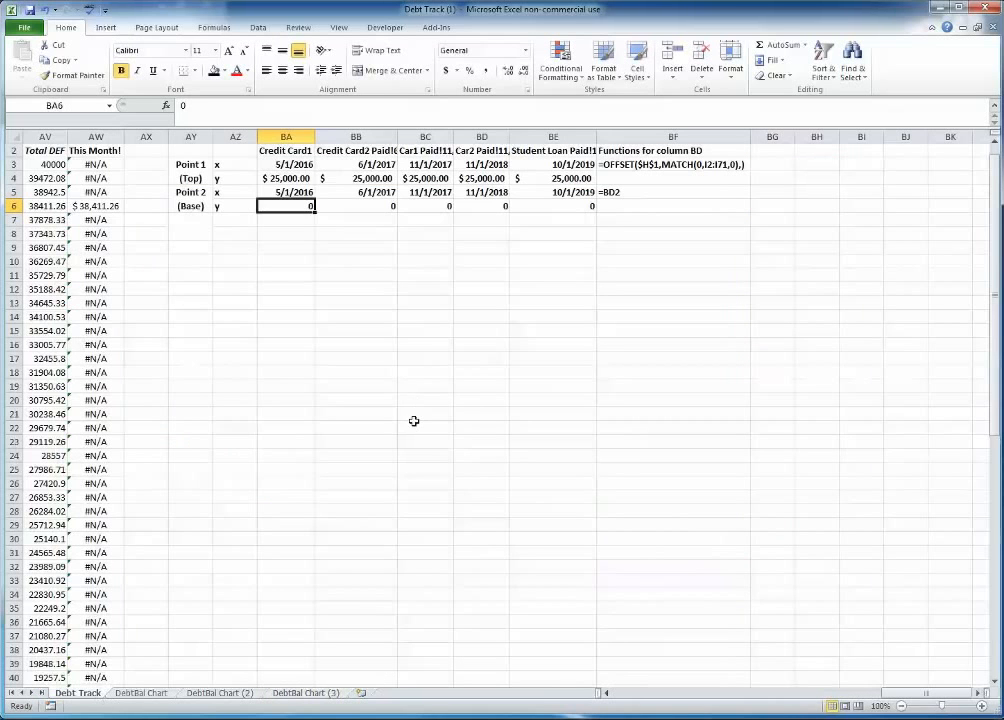
left_click_drag(414, 422, 414, 415)
left_click(199, 165)
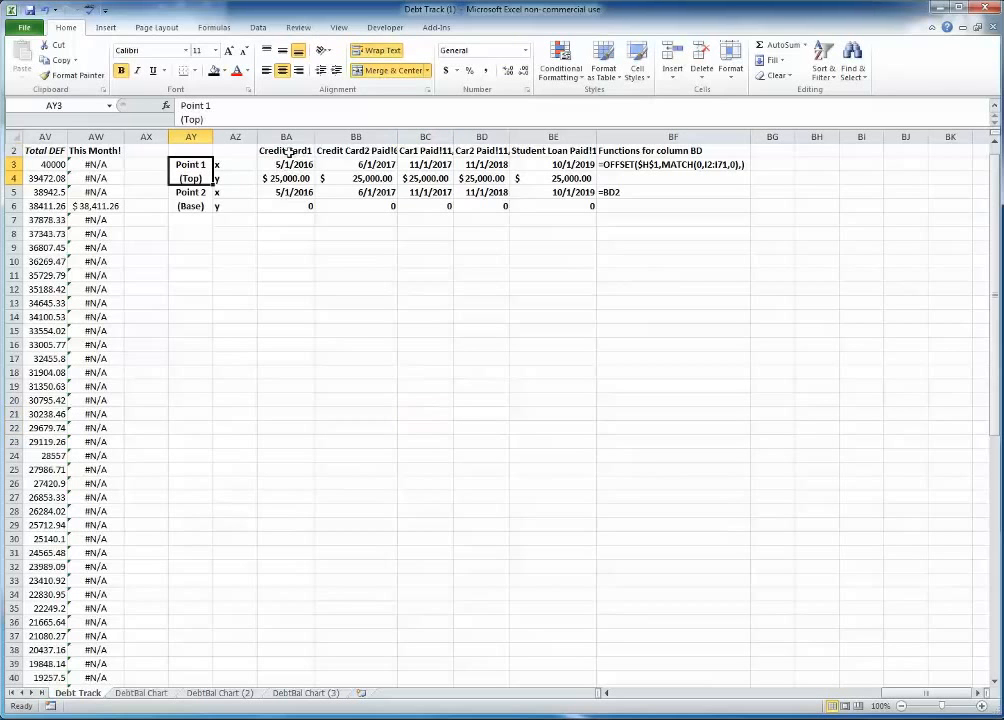
left_click_drag(288, 150, 568, 150)
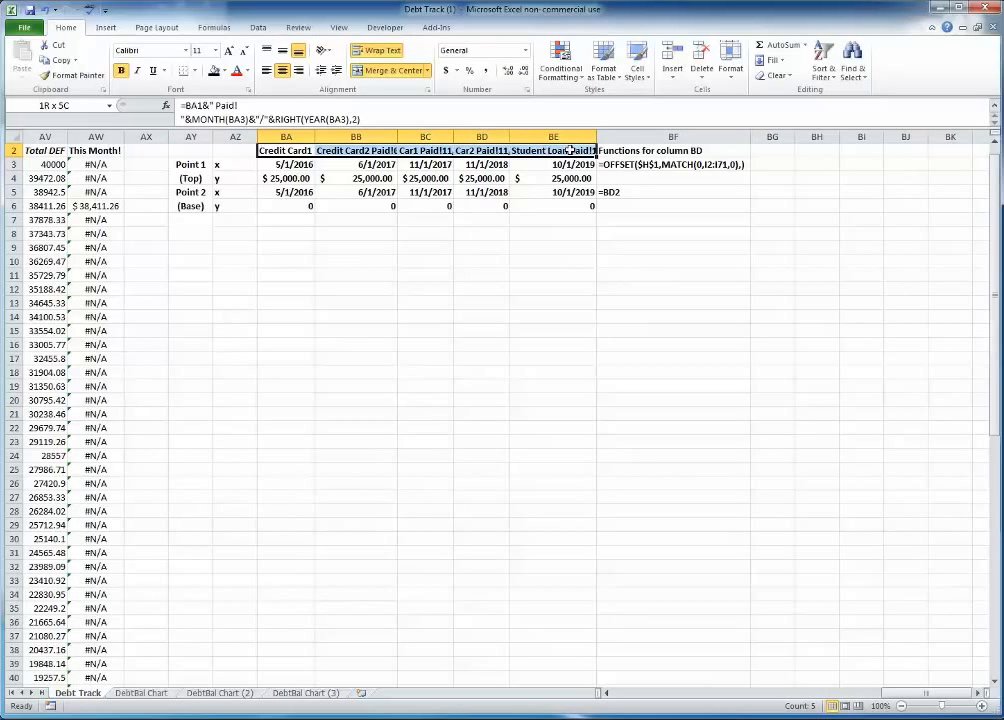
left_click(200, 168)
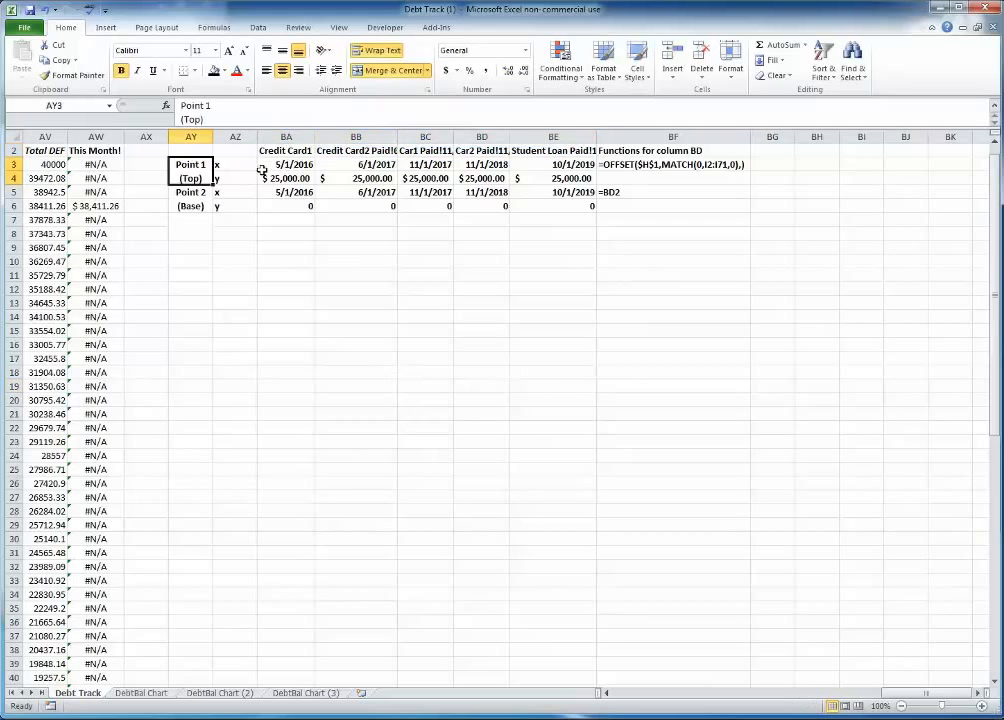
left_click(284, 272)
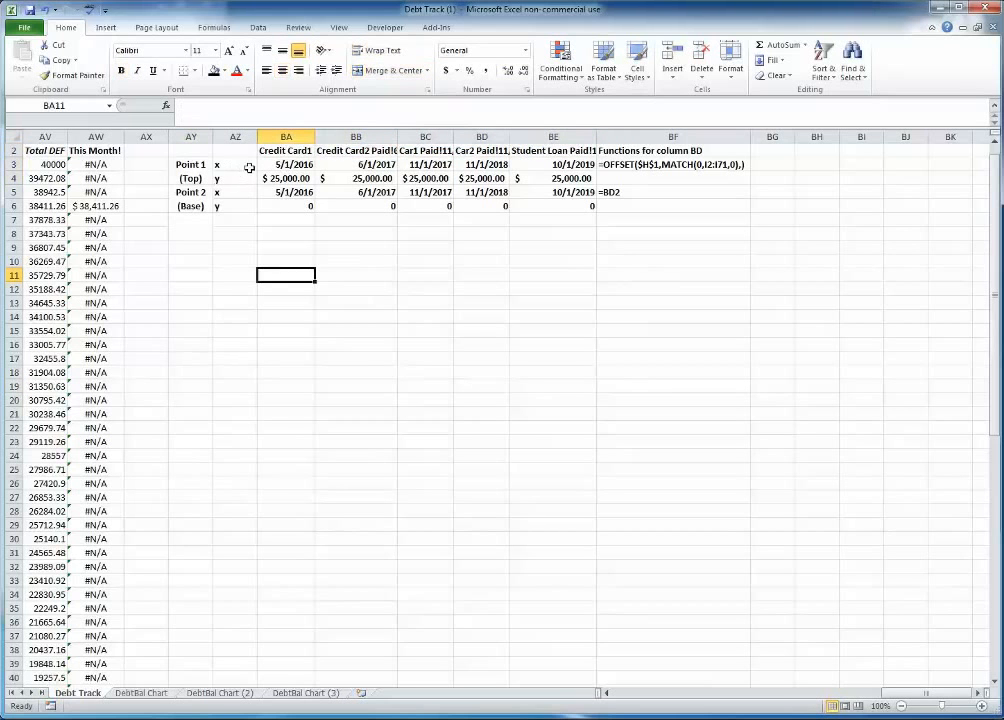
Examine the arguments of the OFFSET and MATCH formula in BA3 against the yellow balance table, leaving the formula as it is.
left_click(288, 164)
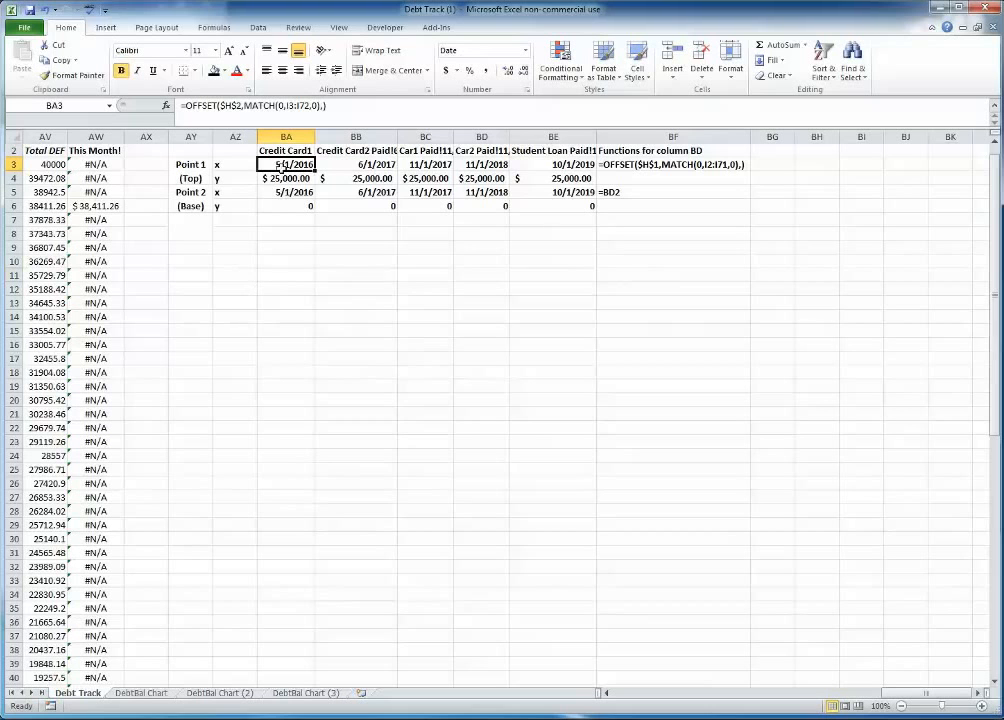
left_click(330, 105)
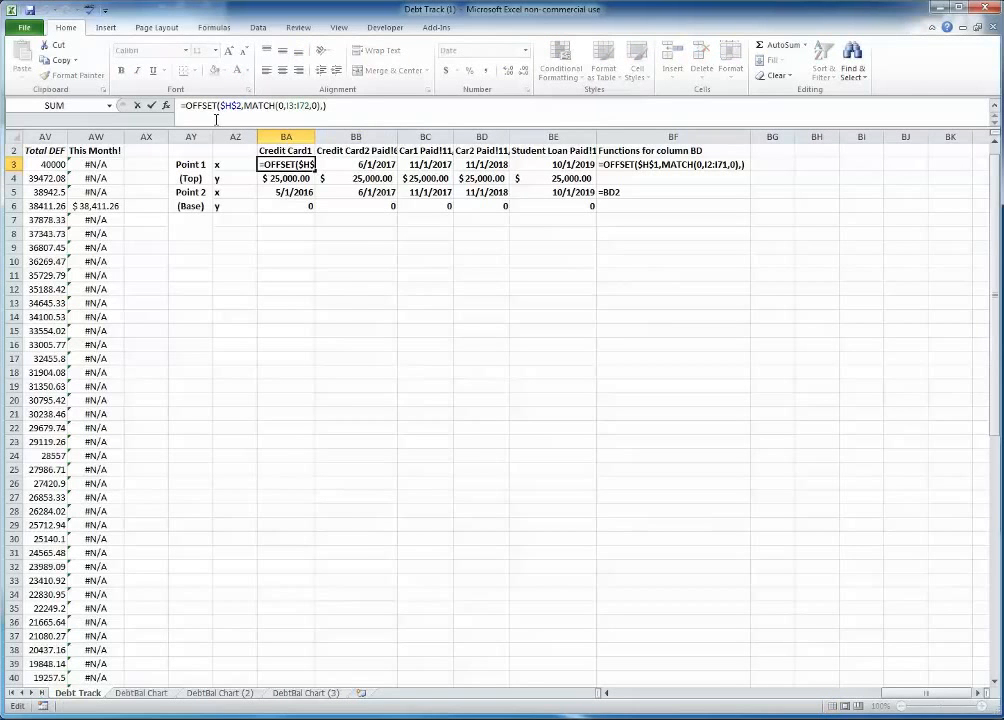
left_click_drag(925, 692, 615, 703)
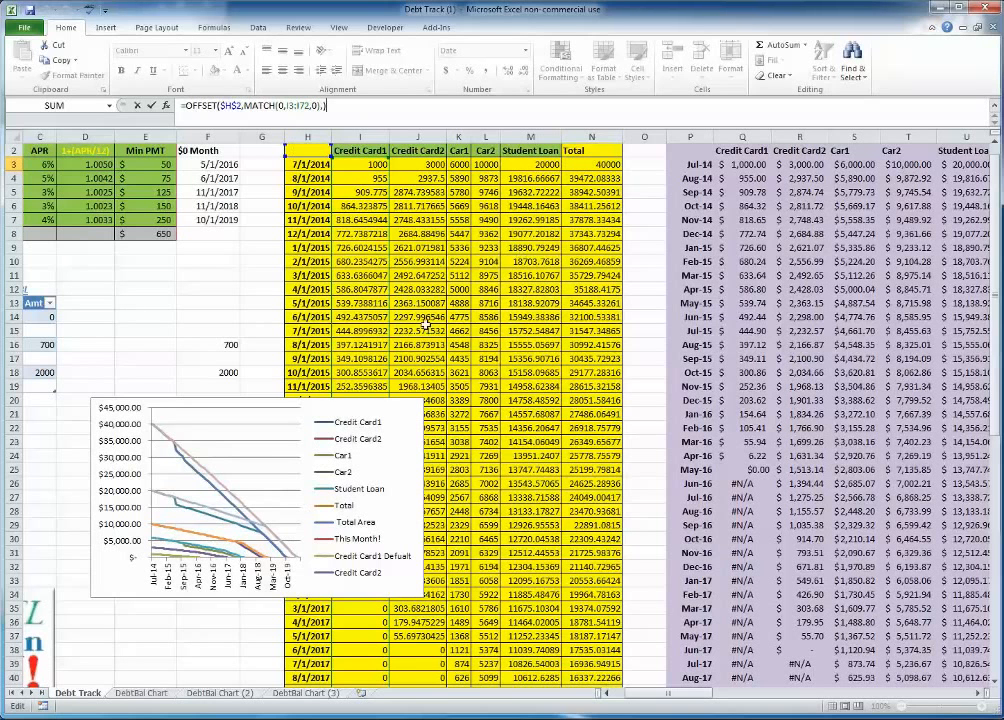
left_click(220, 105)
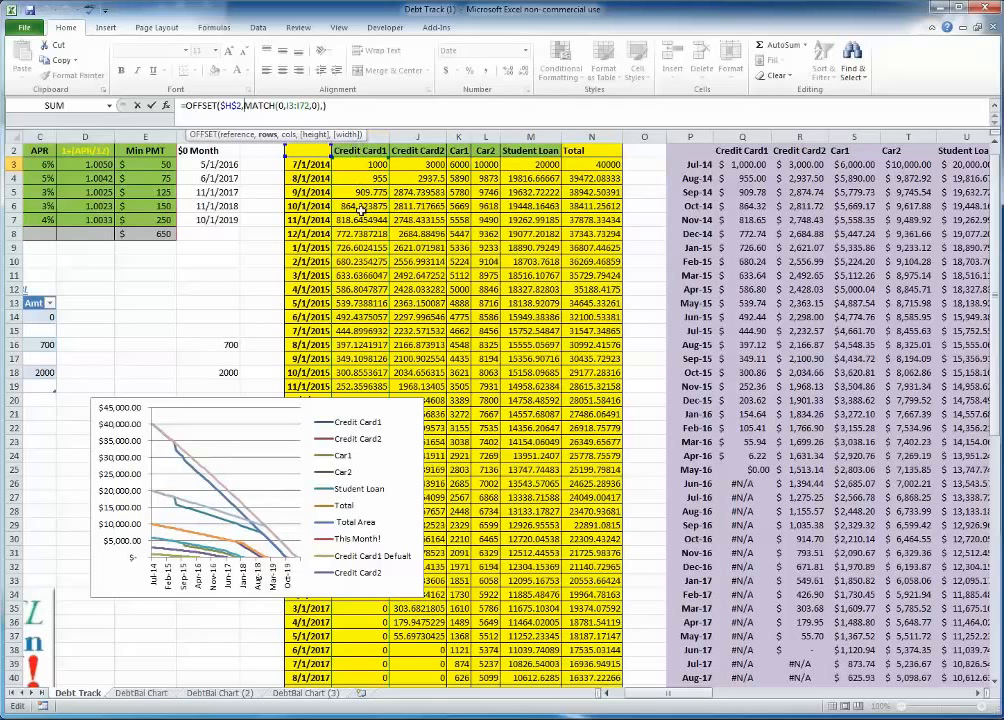
left_click(313, 105)
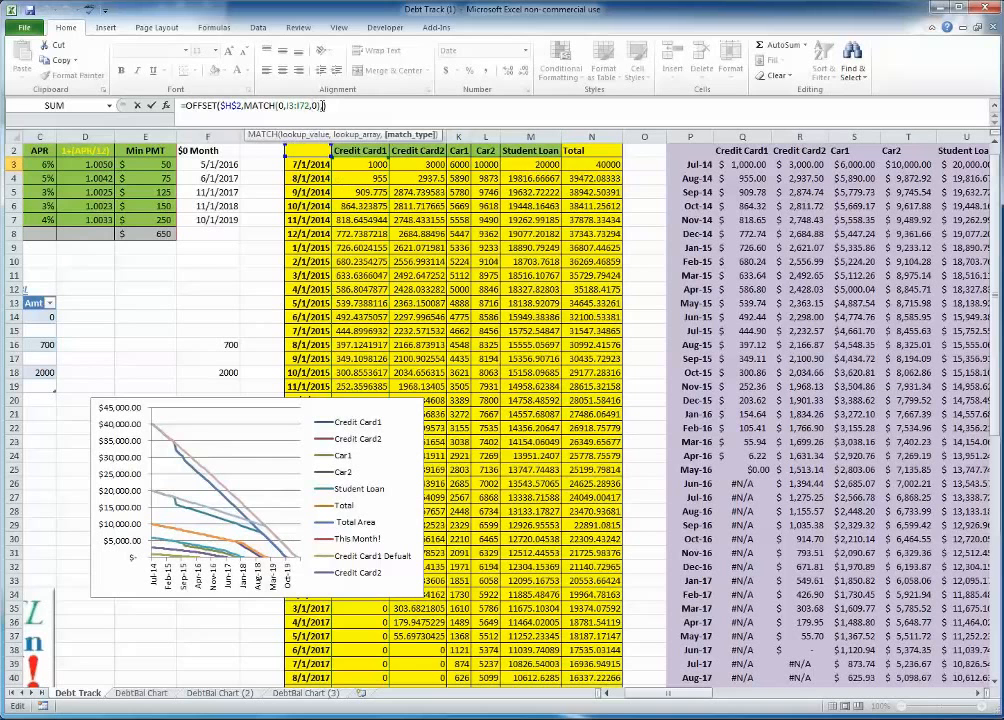
left_click(319, 105)
type(",")
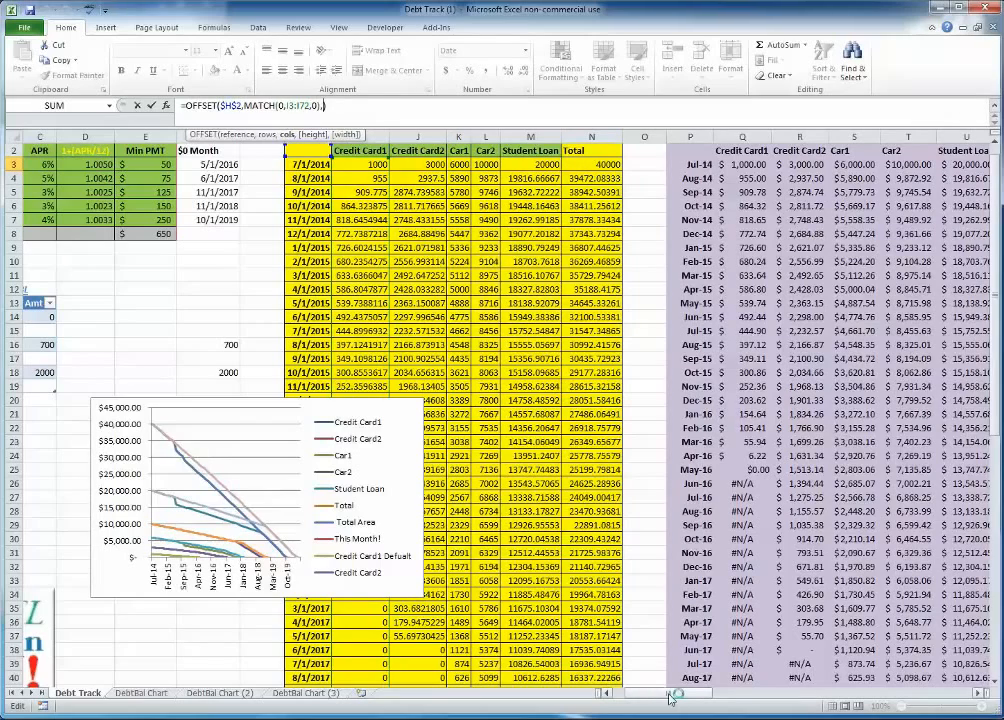
left_click_drag(670, 697, 855, 690)
key("Escape")
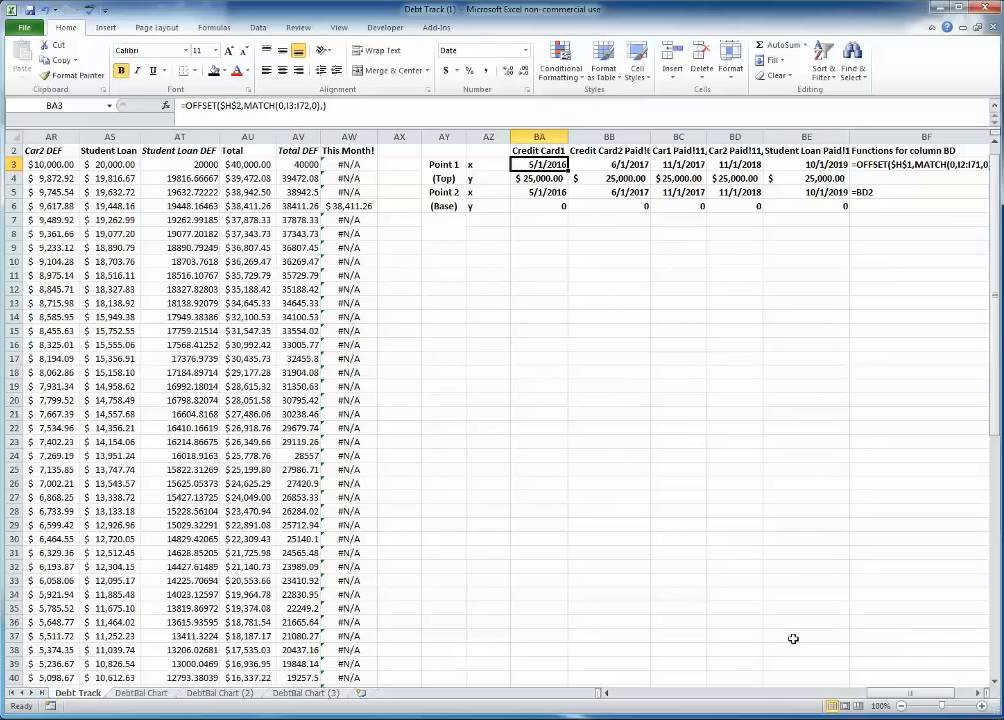
Move the line chart off the yellow balance table onto the purple chart data and select Credit Card1's first zero balance in I25.
left_click_drag(905, 693, 625, 695)
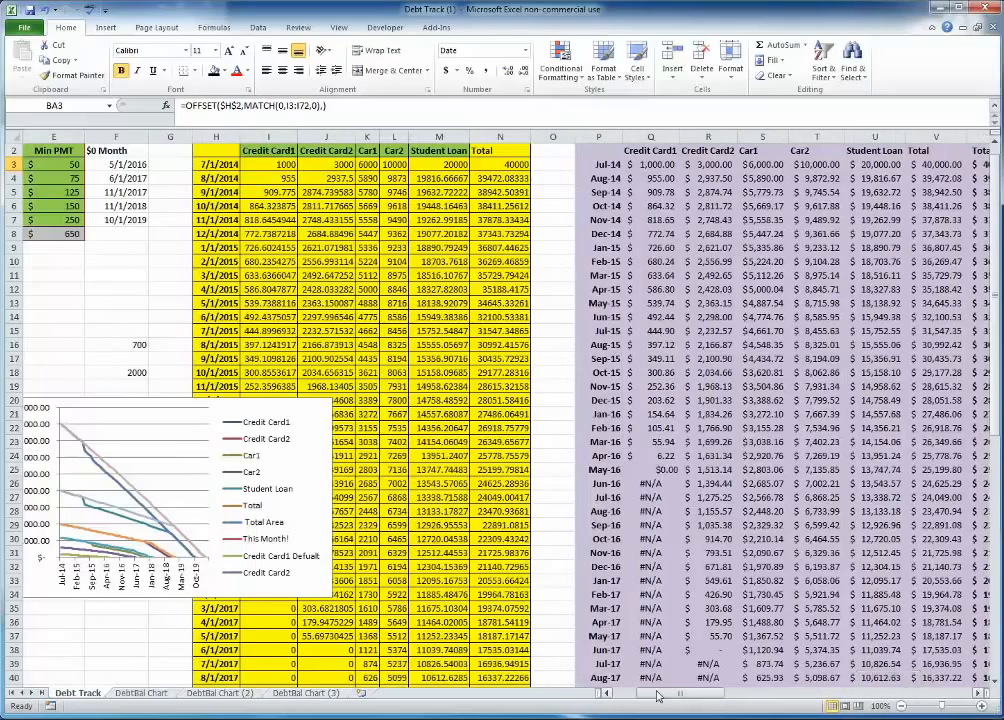
left_click(268, 404)
left_click_drag(268, 404, 835, 239)
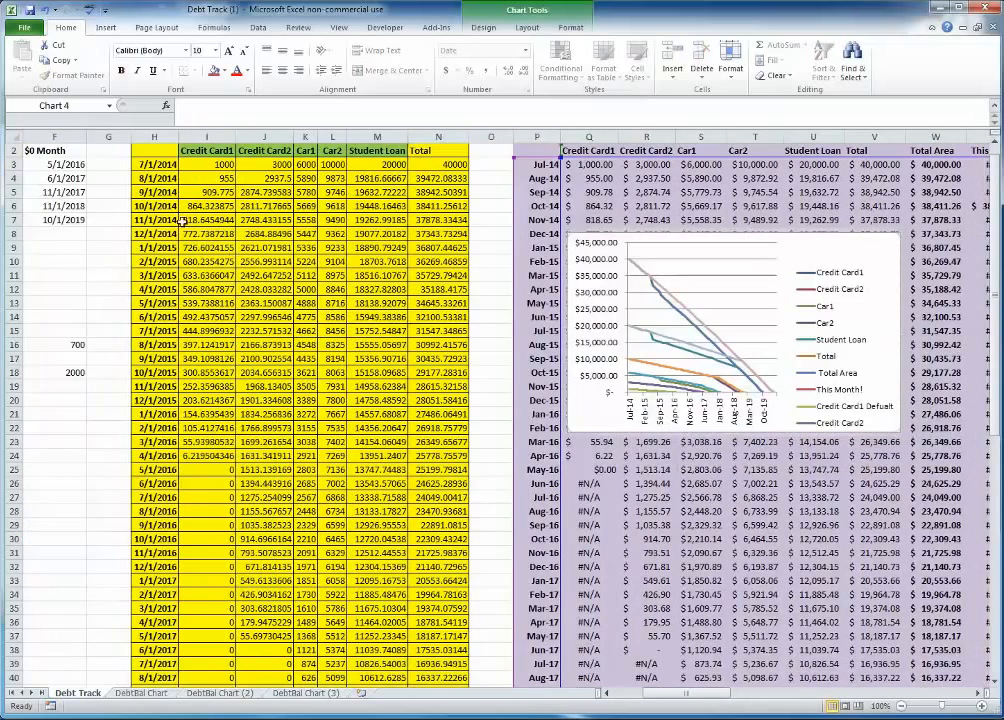
left_click(205, 469)
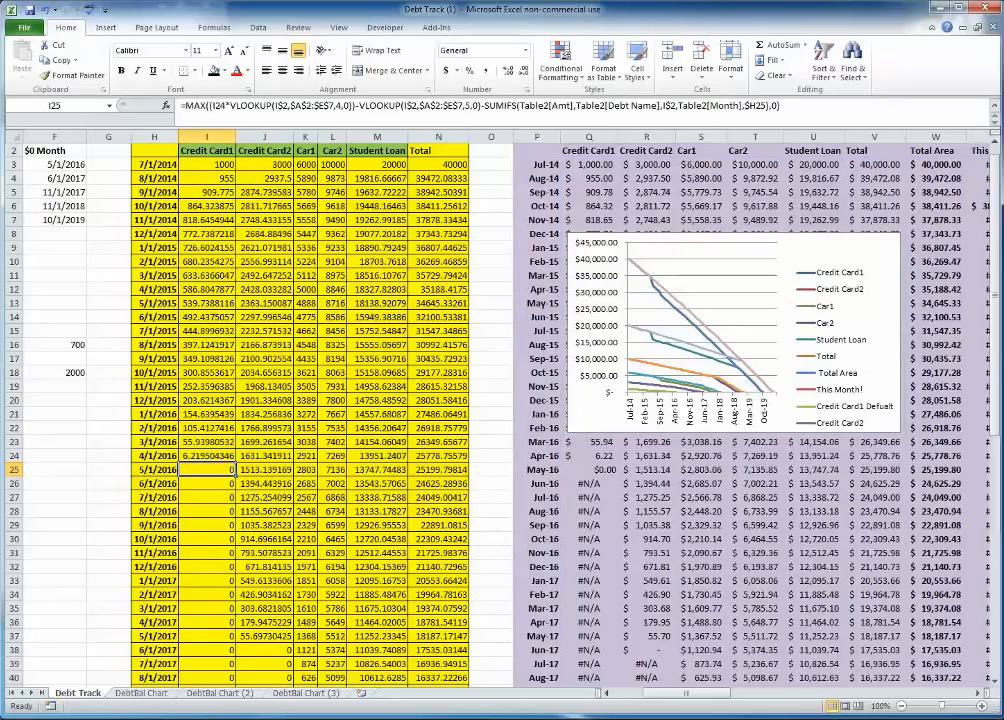
Compare the payoff date formulas for Credit Card1 in BA3 and Credit Card2 in BB3, and check the y value in BB4.
left_click(980, 693)
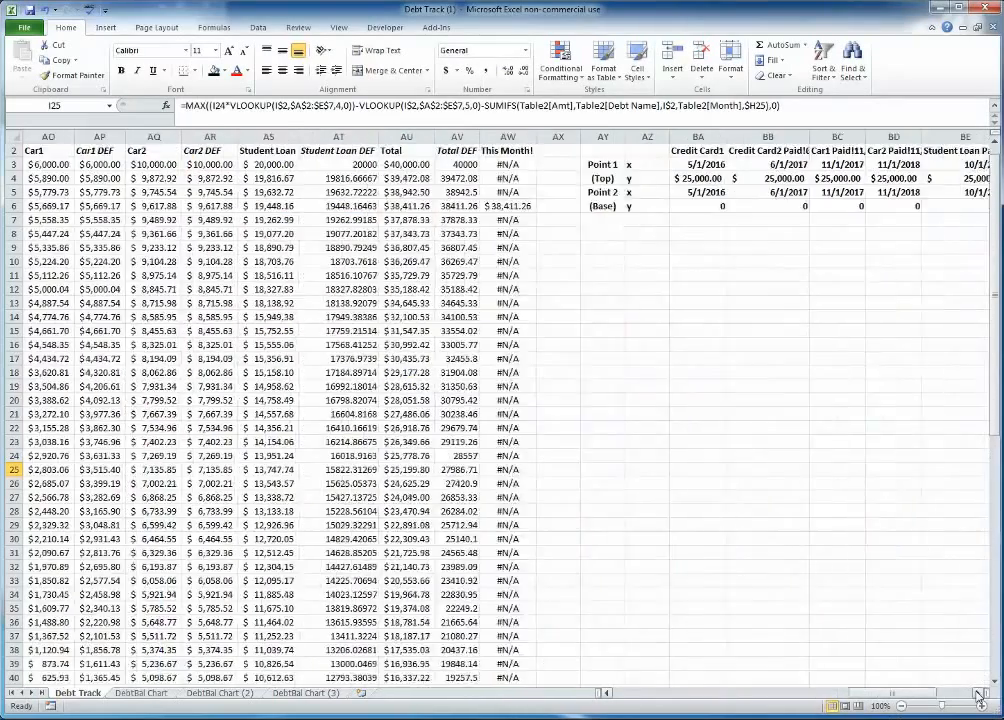
left_click(484, 164)
left_click(553, 164)
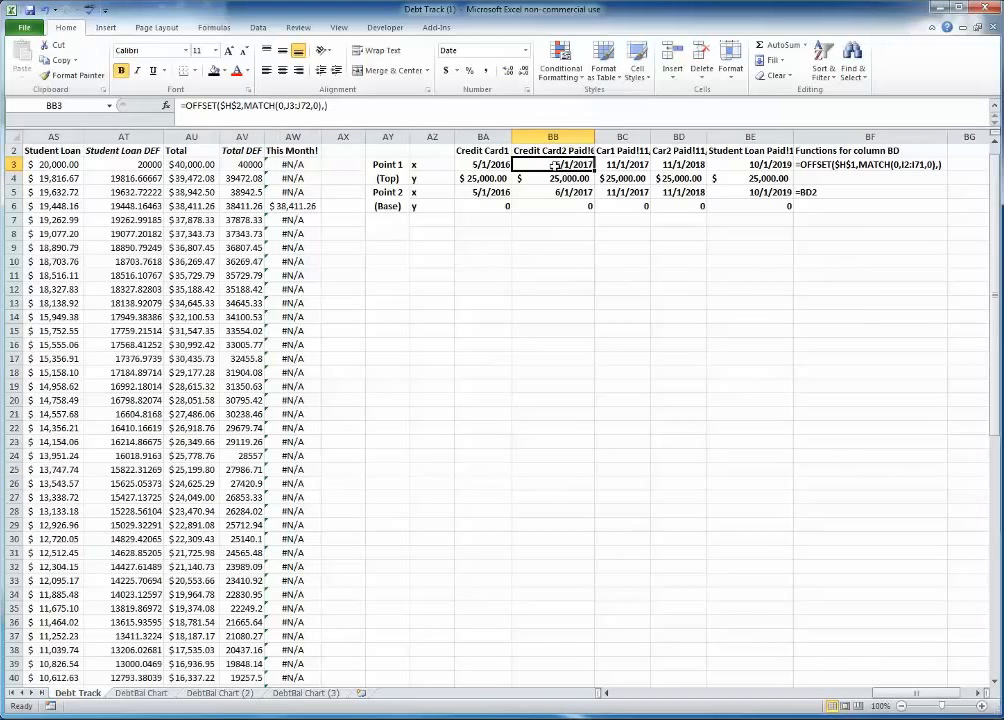
left_click(489, 165)
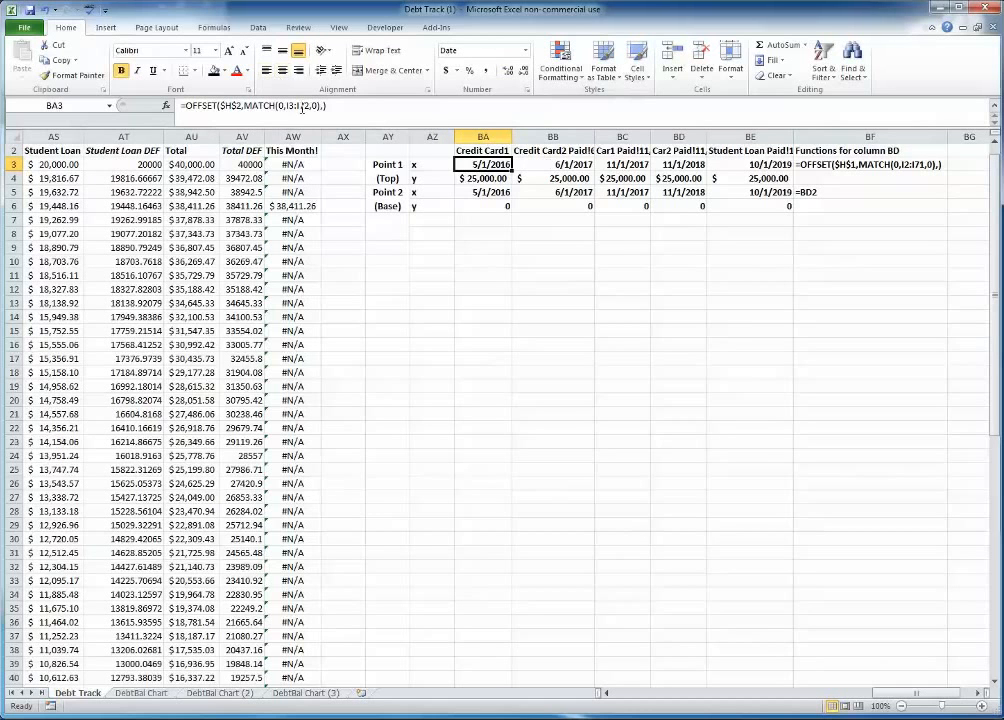
left_click(520, 164)
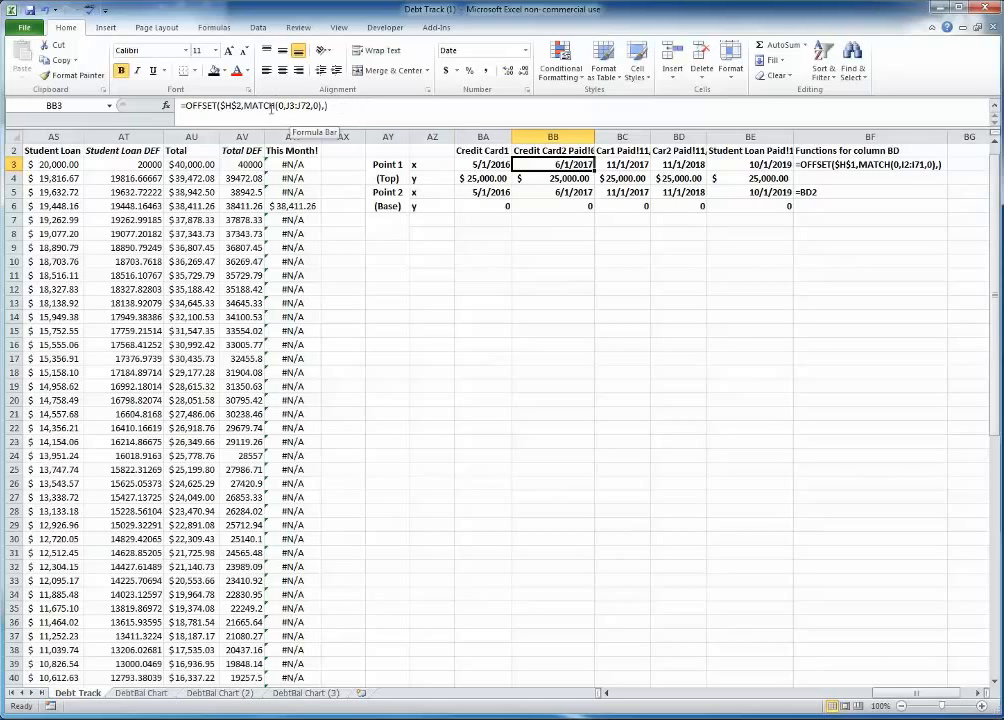
key("Down")
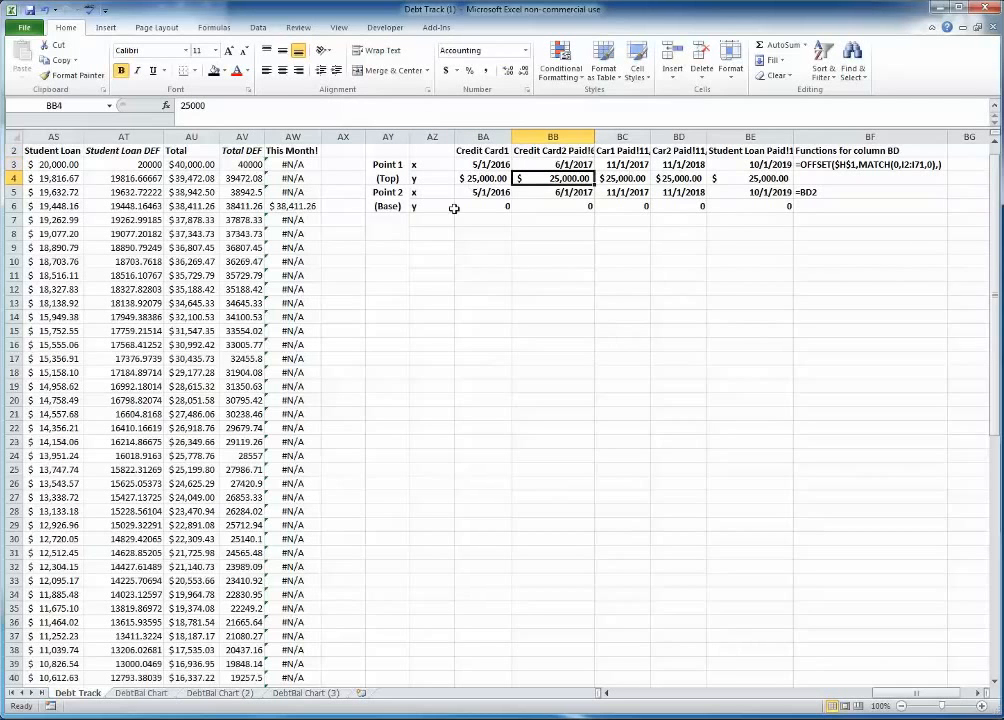
Examine how the Point 2 x formula in BA5 refers to the Point 1 date in BA3.
left_click(478, 193)
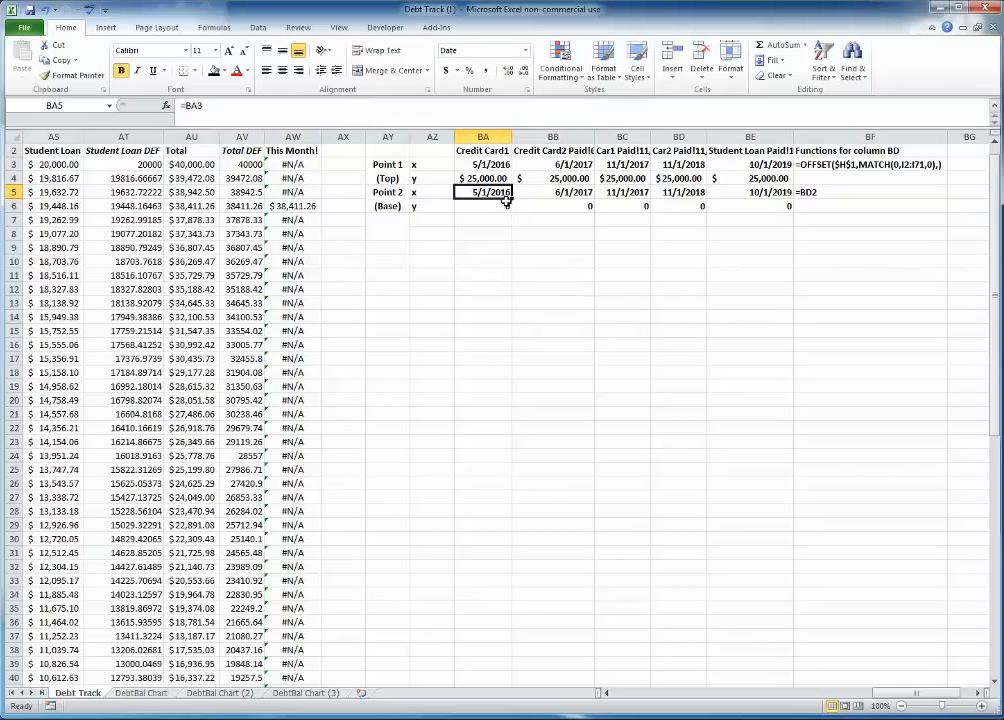
left_click(485, 163)
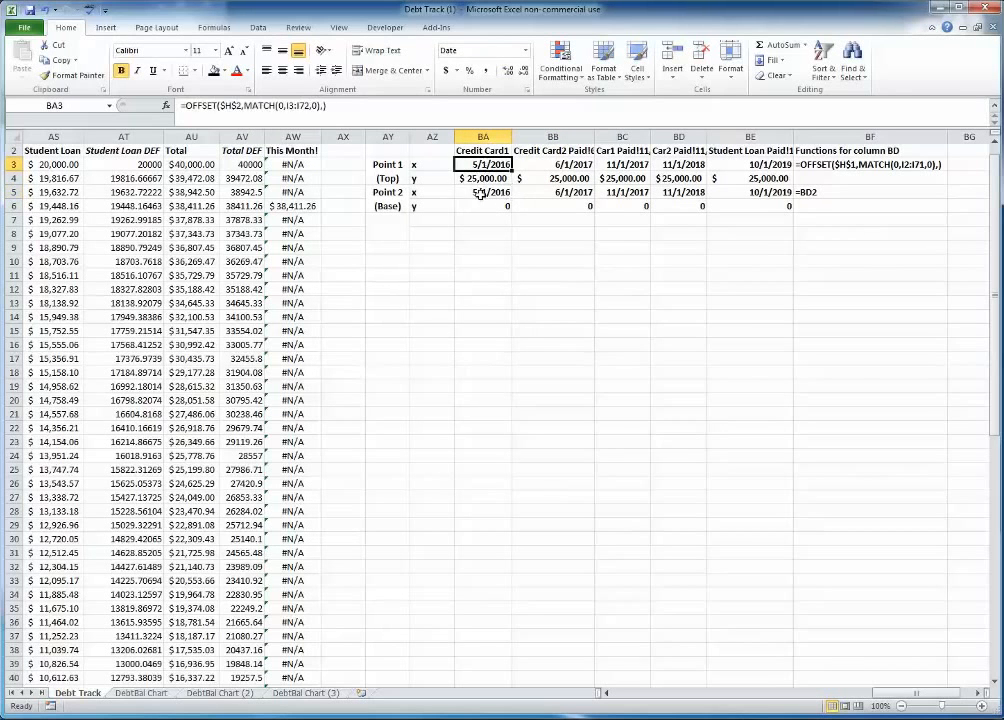
left_click(486, 192)
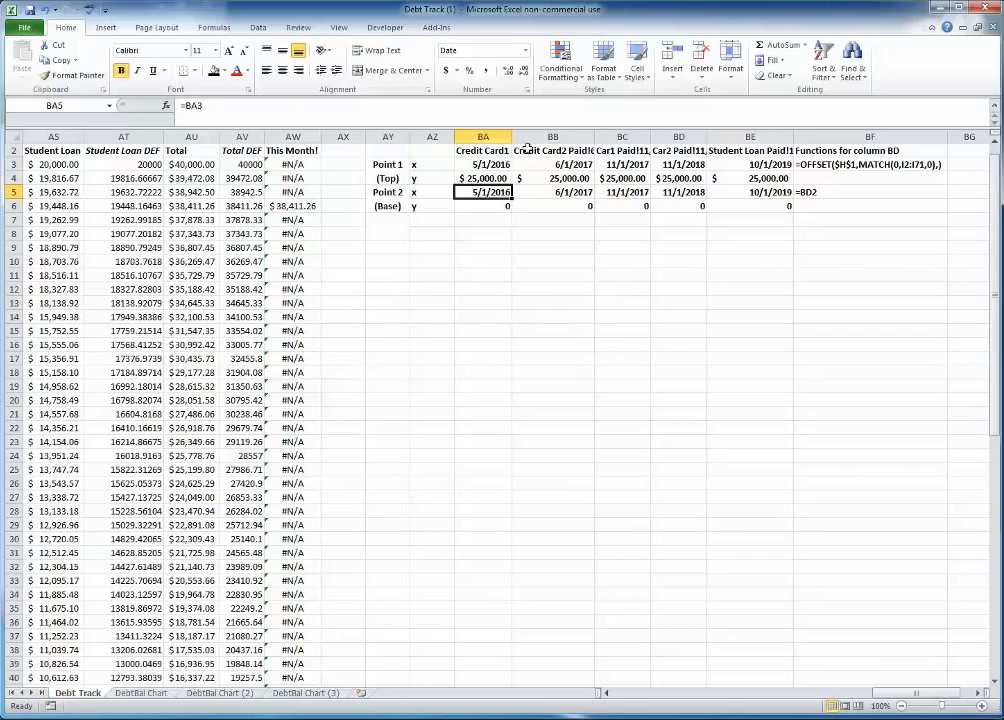
left_click(224, 105)
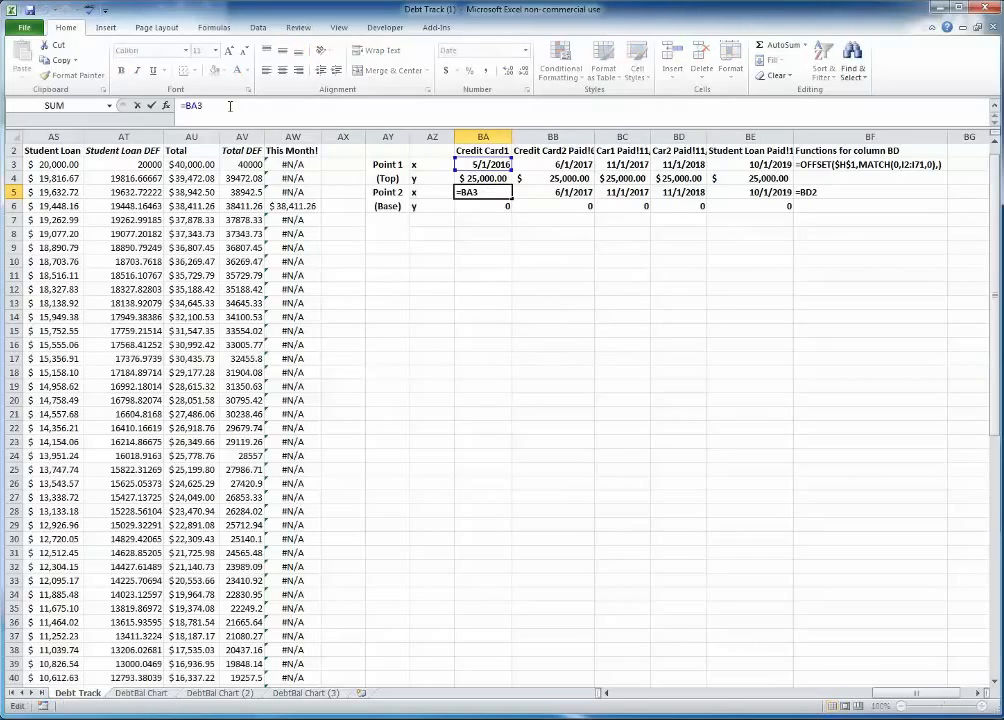
key("Return")
Move the line chart to the blank area beneath the payoff point coordinates, around rows 11 to 25 under columns BA to BE.
left_click_drag(893, 694, 750, 696)
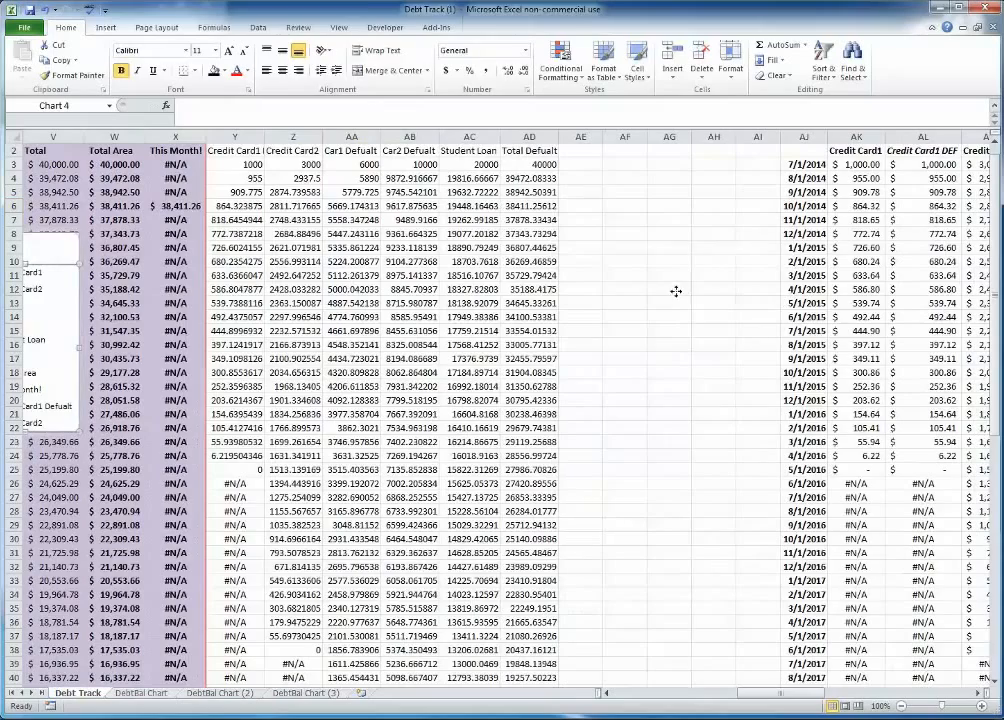
left_click_drag(66, 240, 658, 284)
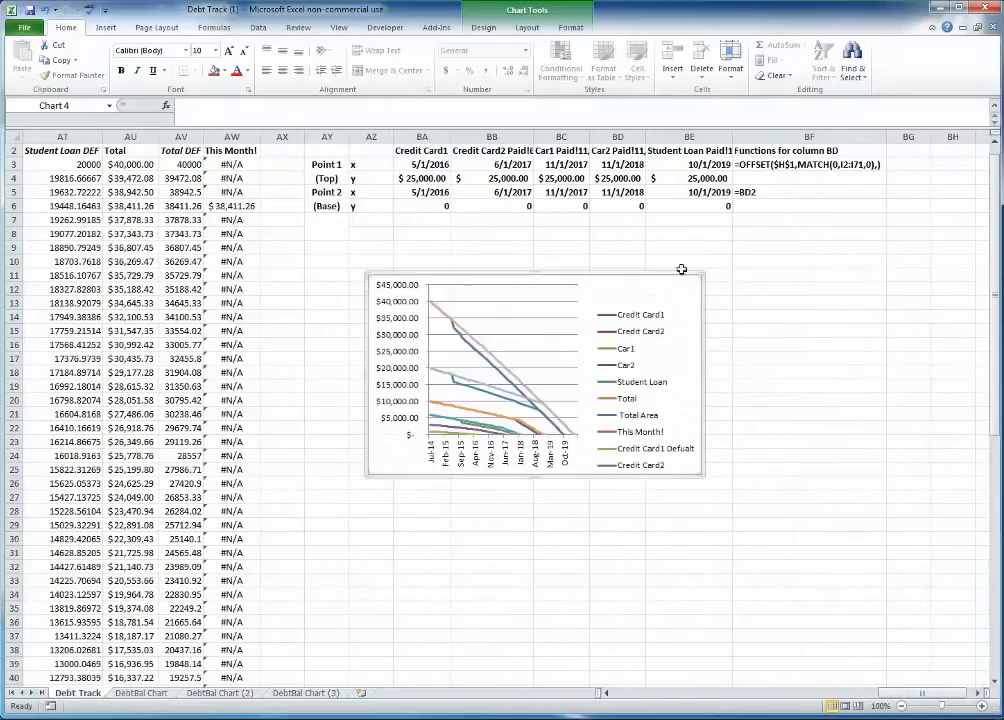
Examine the Point 2 y values in BA6:BE6 and the Point 1 y values in BA4:BE4.
left_click(795, 271)
left_click_drag(419, 206, 706, 205)
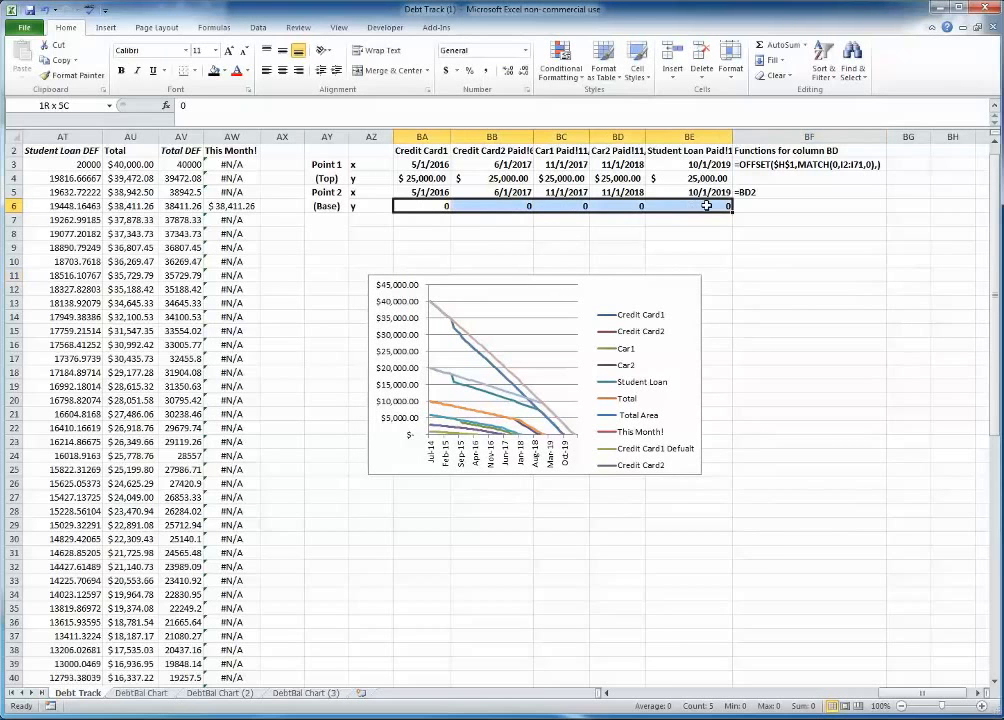
left_click_drag(420, 178, 690, 178)
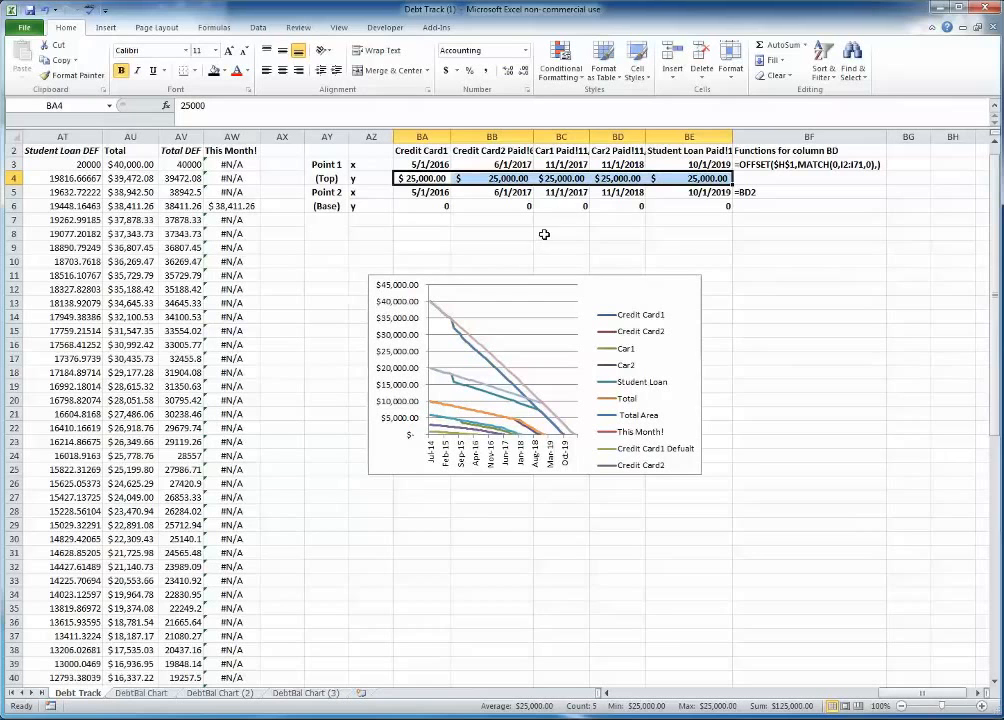
Add a new series named Cred Card End to the line chart's data source, keeping its default values.
left_click(515, 302)
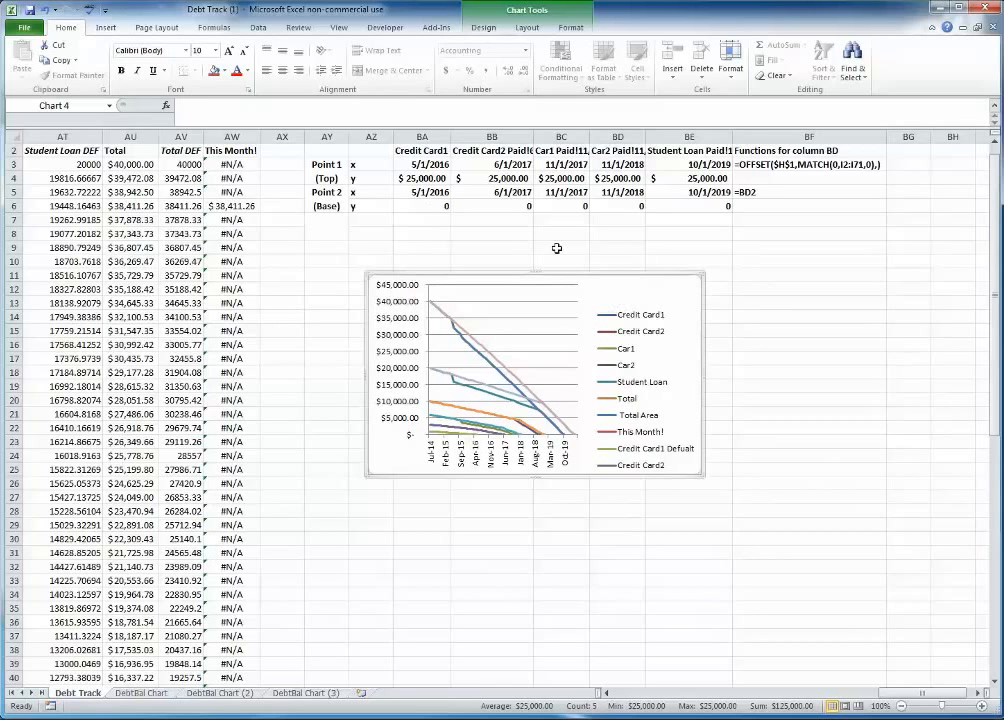
left_click(481, 29)
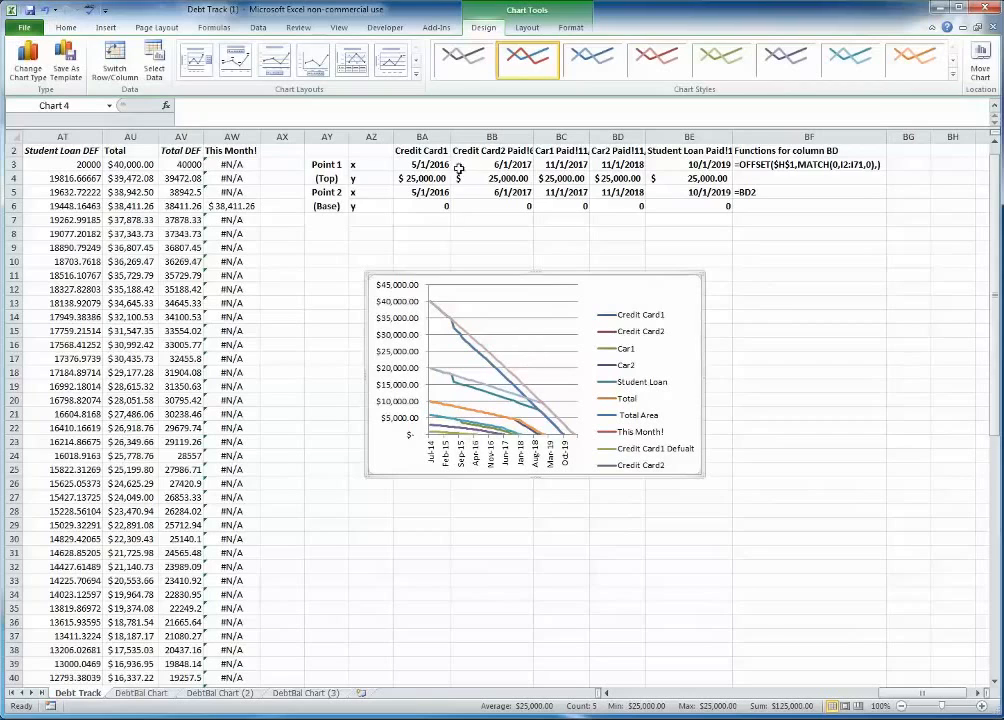
left_click(153, 60)
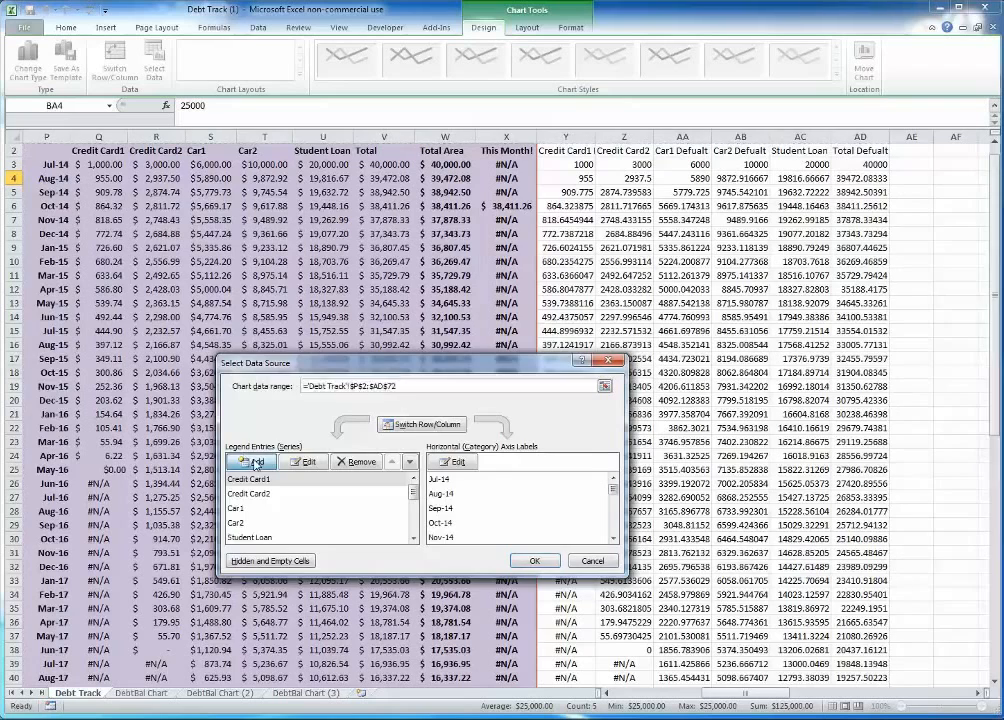
left_click(252, 461)
left_click(979, 693)
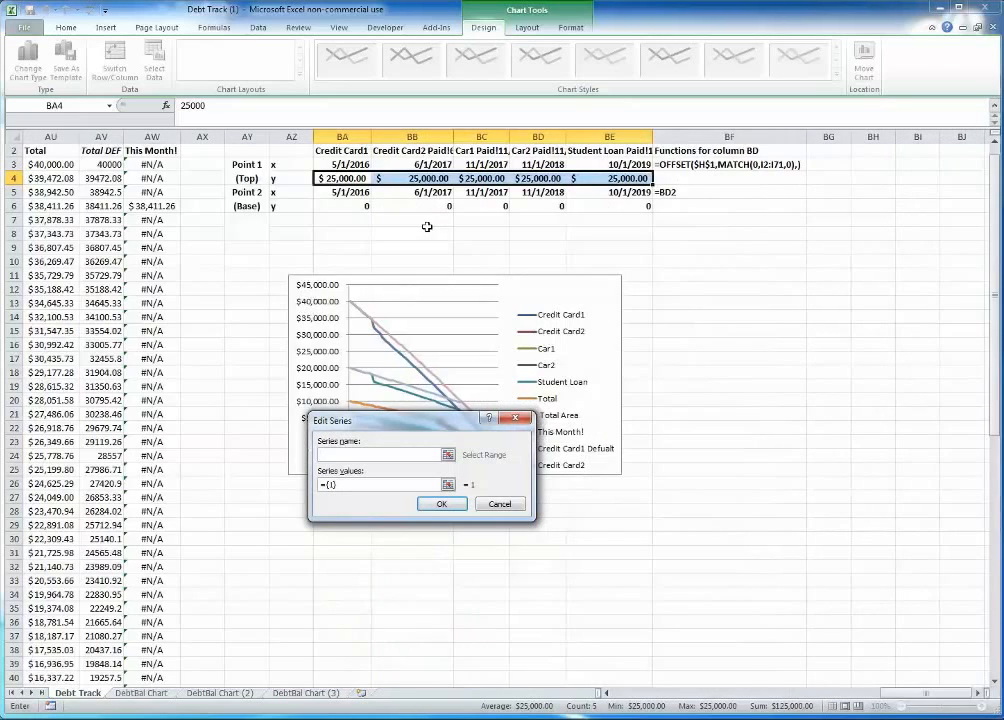
type("Cred Card End")
left_click(441, 504)
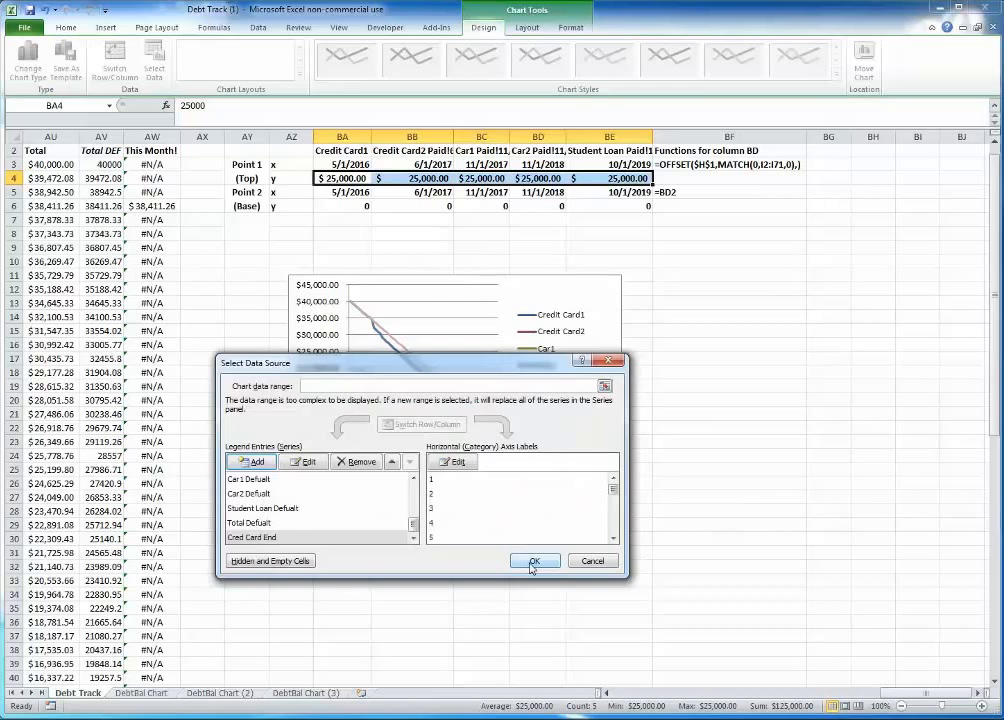
left_click(530, 564)
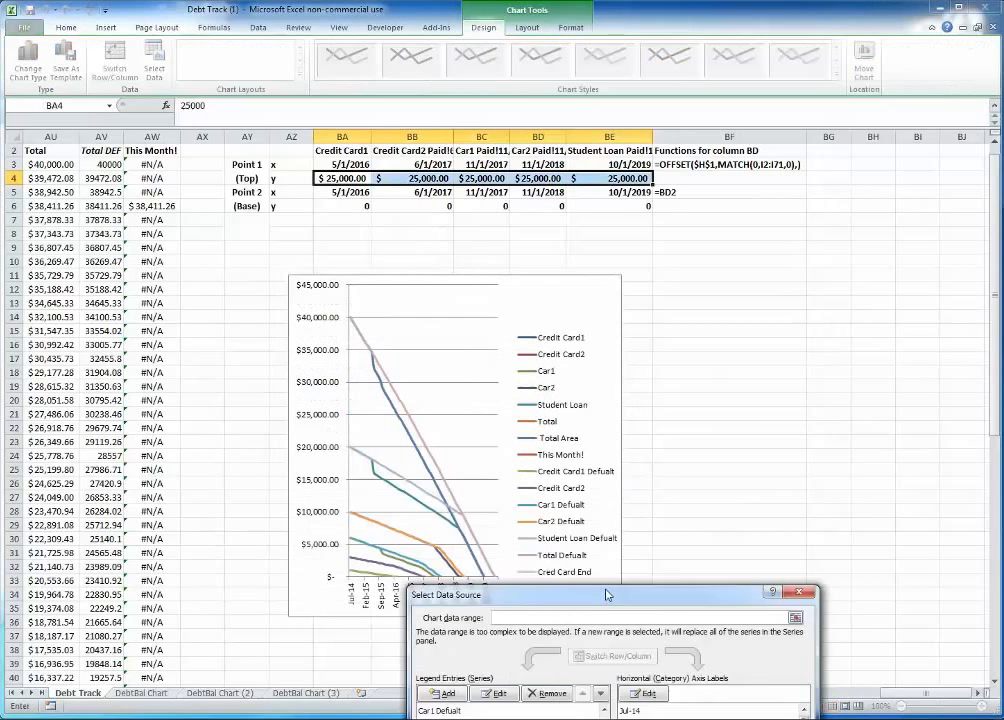
left_click_drag(606, 596, 740, 197)
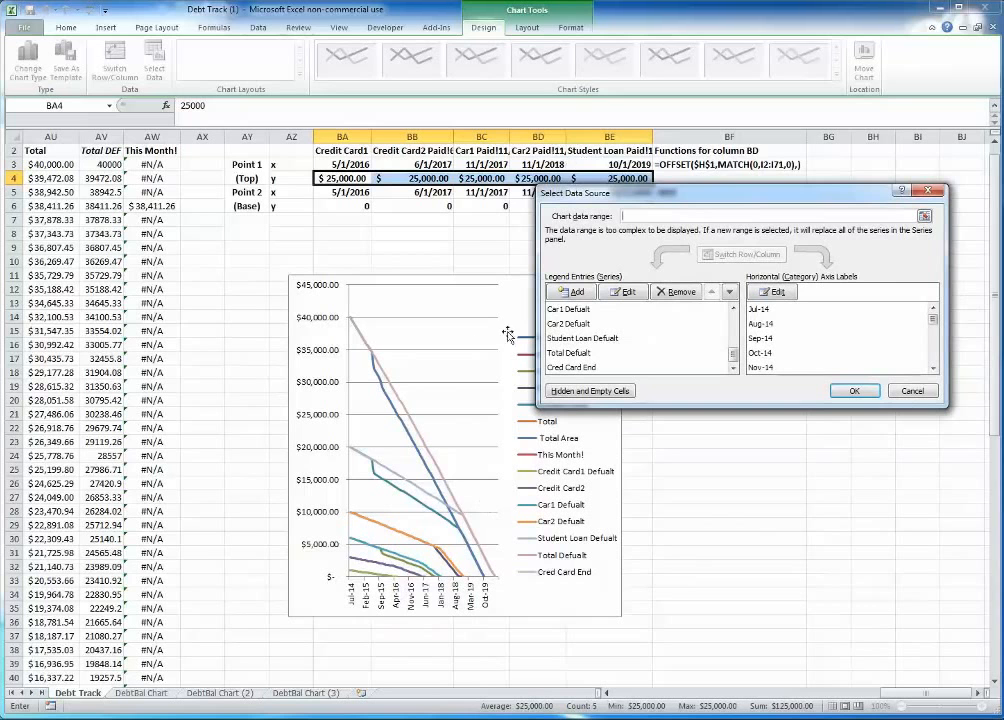
left_click(906, 391)
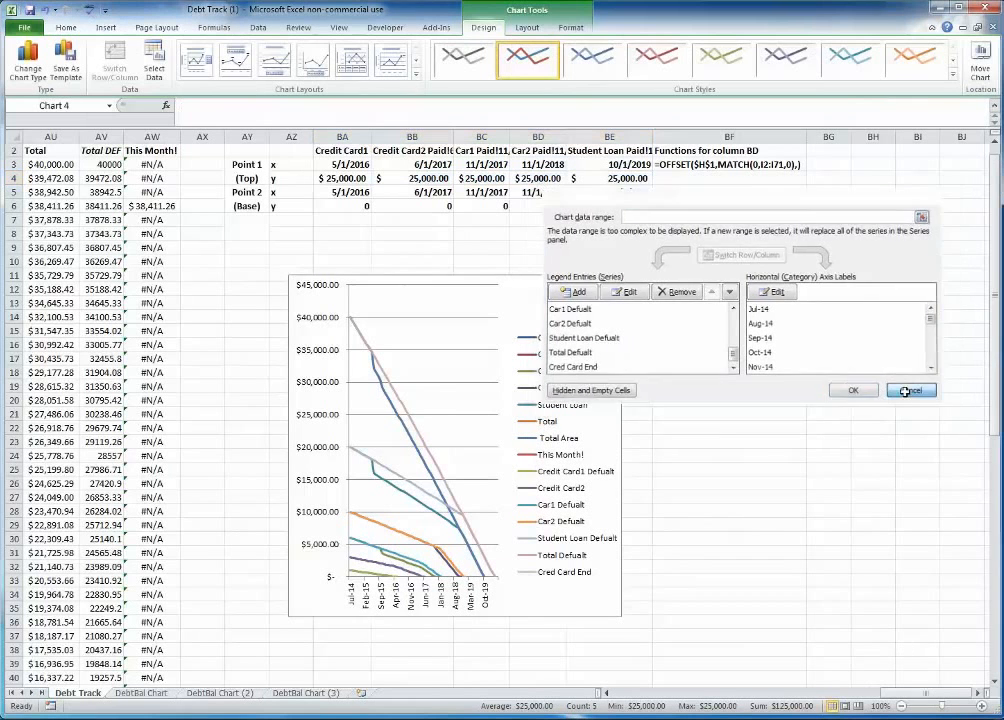
Change the Cred Card End series to an X Y (Scatter) chart type with straight lines and markers.
left_click(562, 578)
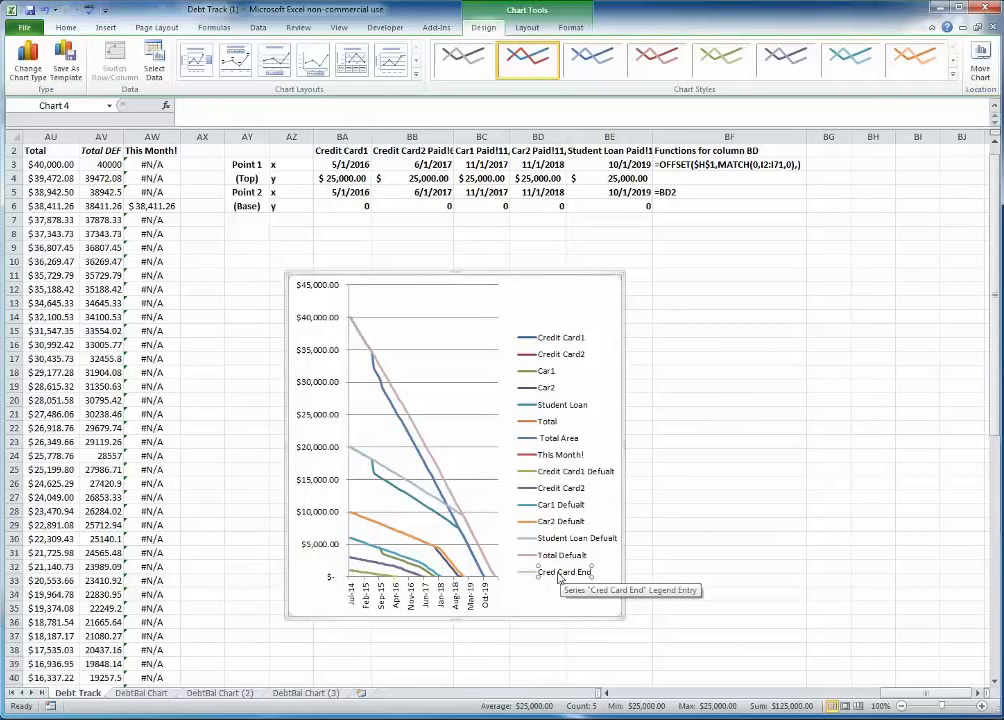
right_click(561, 578)
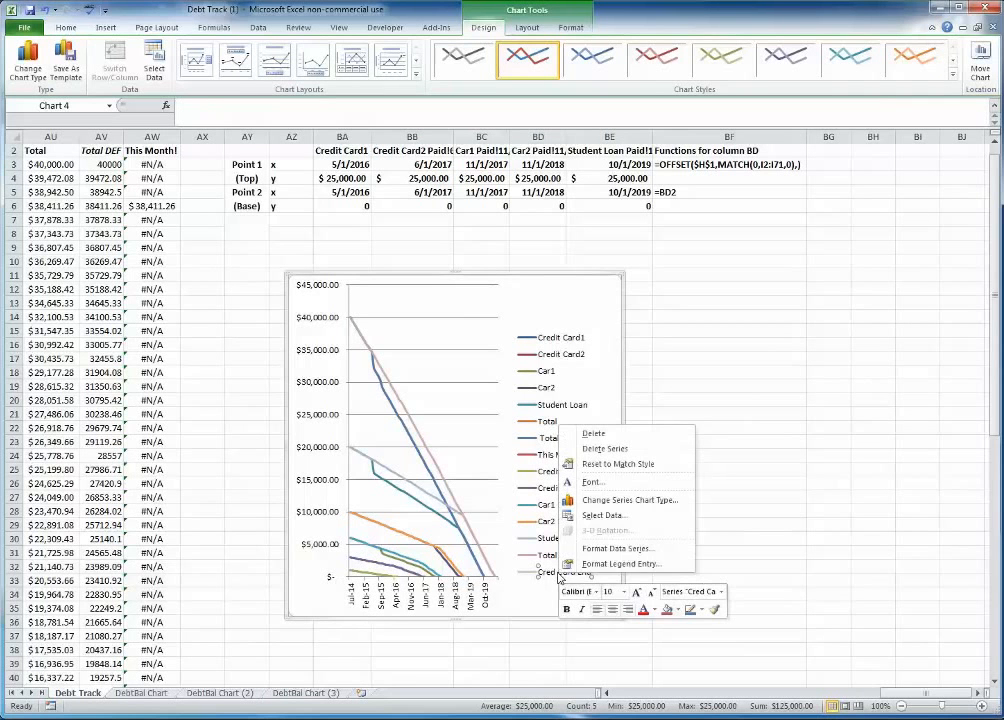
left_click(639, 506)
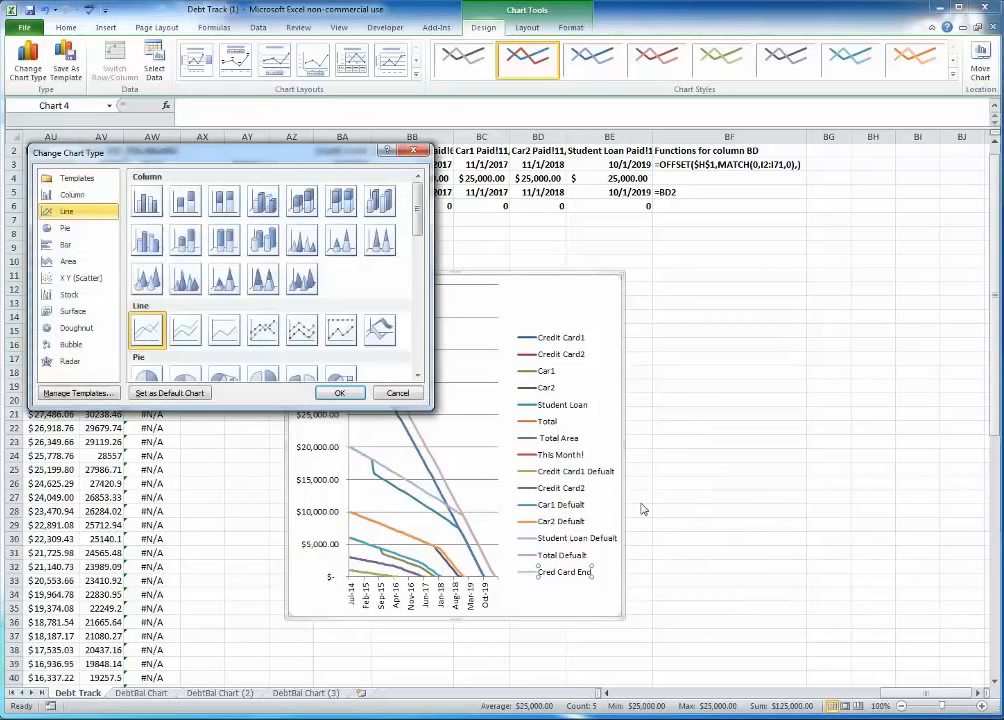
left_click(95, 281)
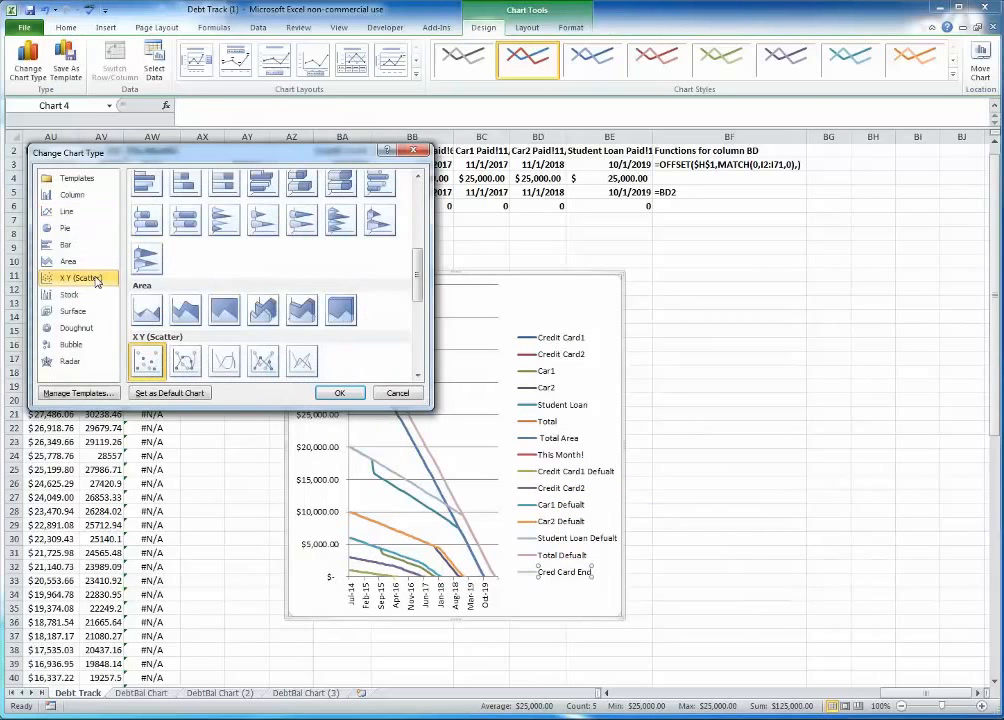
left_click(264, 362)
left_click(339, 393)
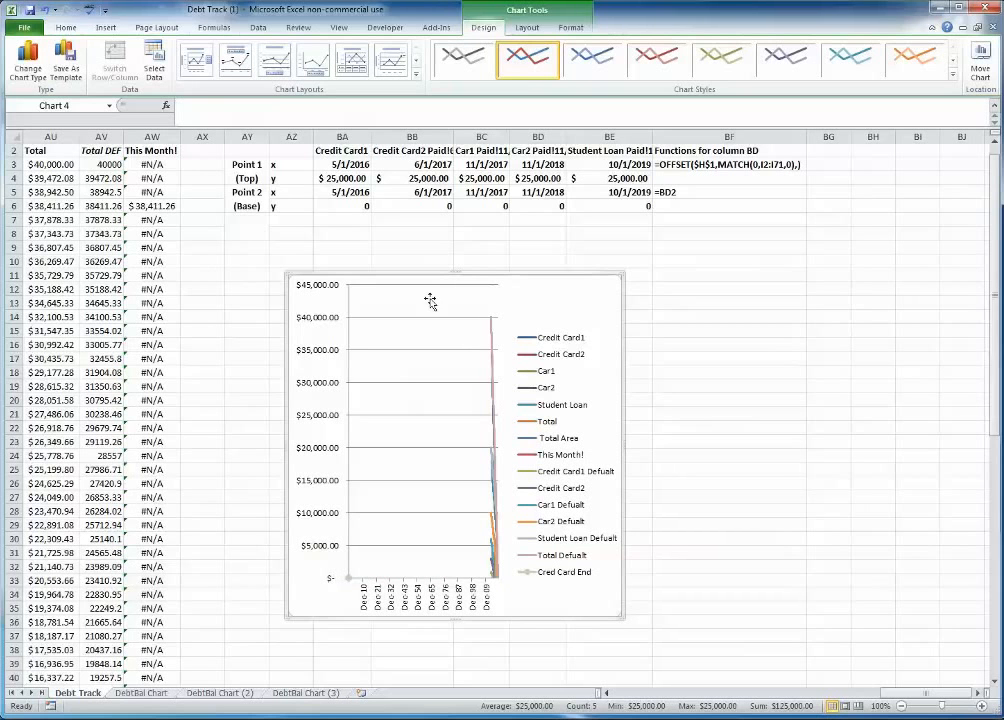
Set the Cred Card End series' X values to the two Credit Card1 payoff dates in BA3 and BA5.
left_click(153, 60)
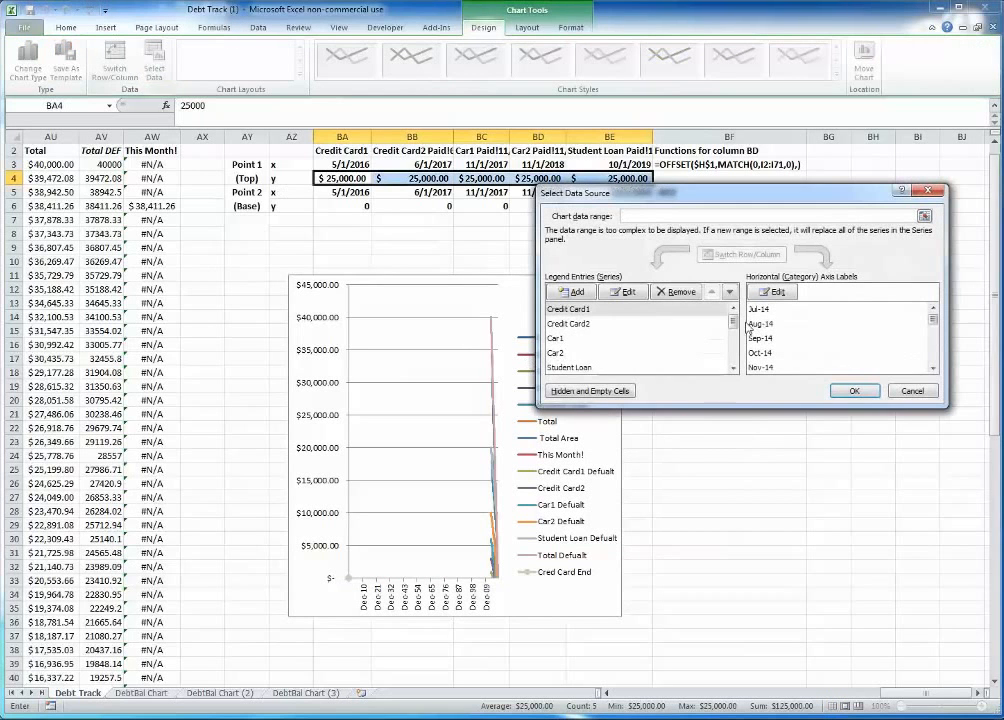
left_click_drag(733, 323, 735, 371)
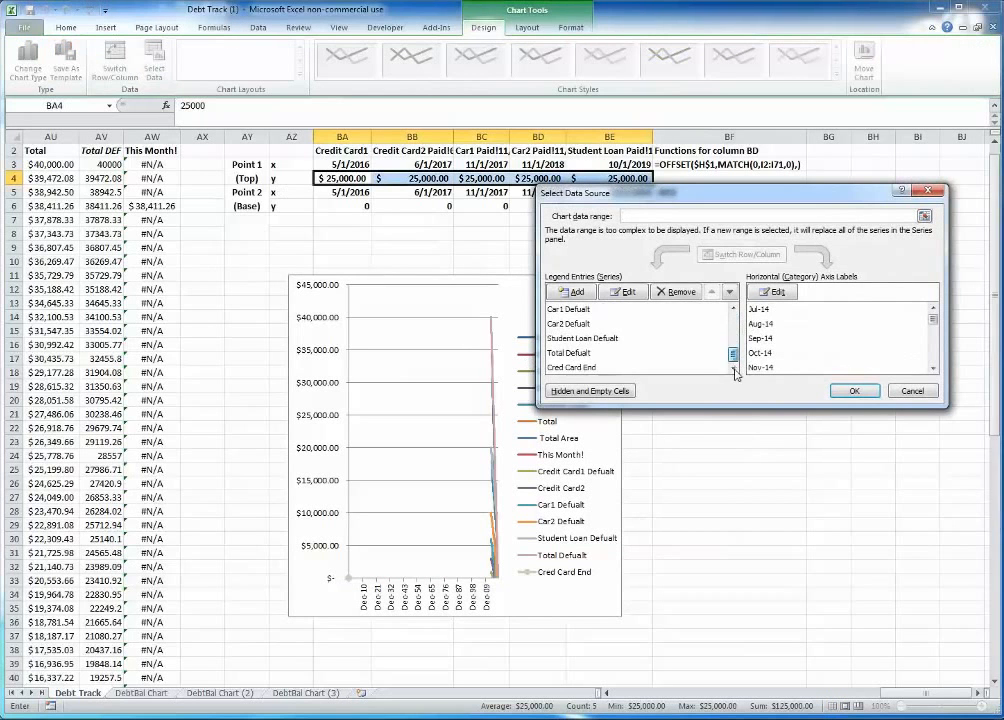
left_click(579, 369)
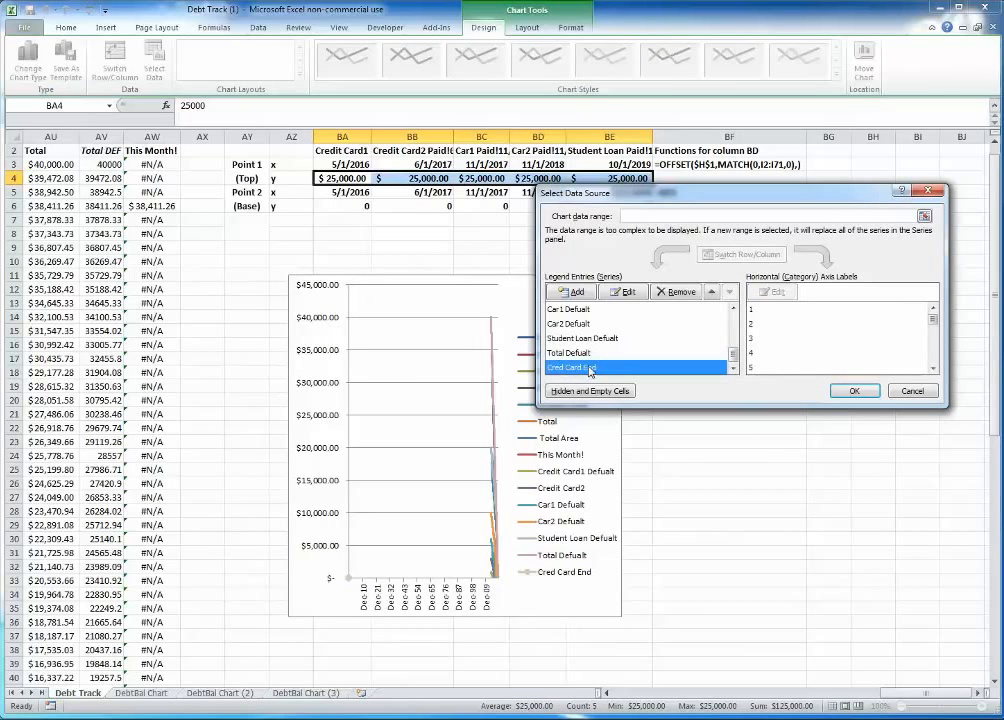
left_click(627, 291)
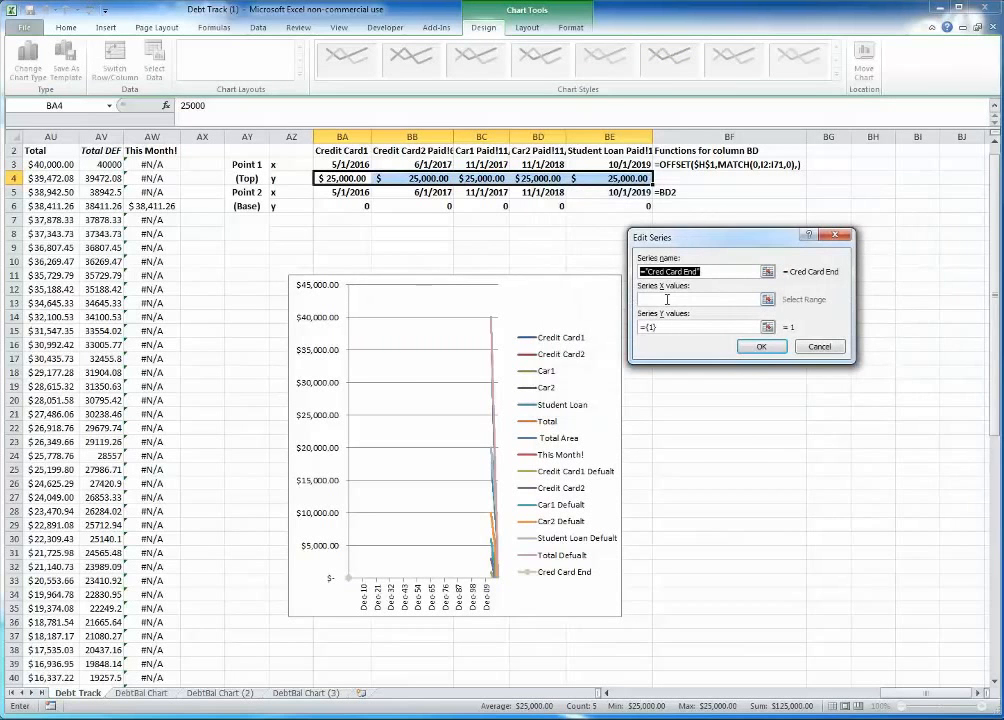
left_click(667, 299)
left_click(343, 164)
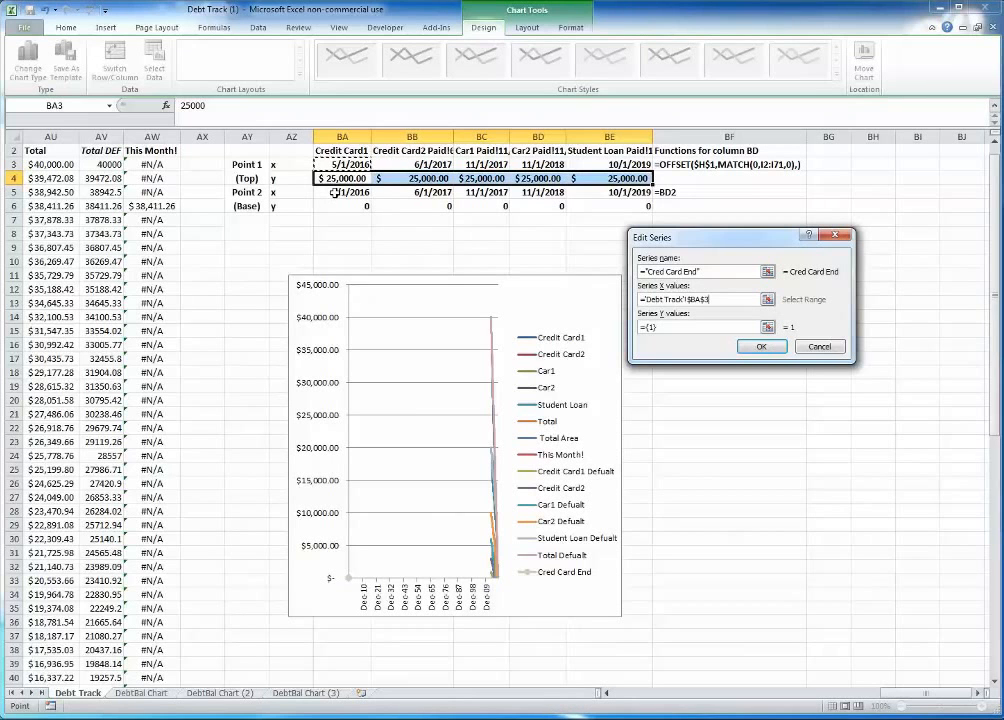
left_click(337, 192, "ctrl")
Set the Cred Card End series' Y values to cells BA4 and BA6 and accept the series edit.
left_click(641, 327)
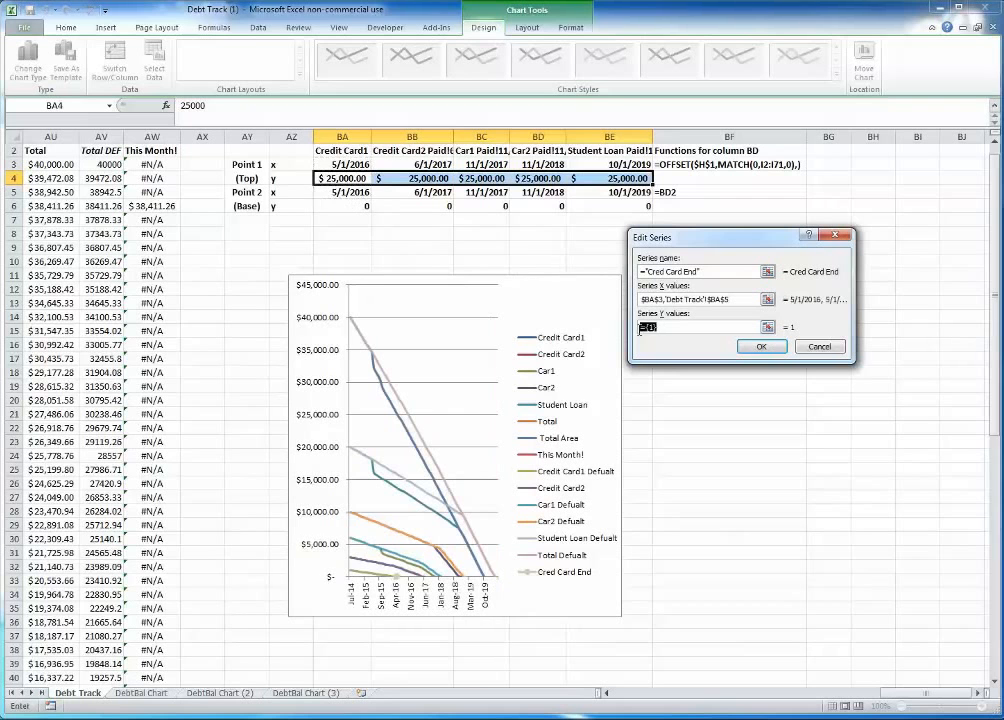
key("BackSpace")
left_click(349, 178)
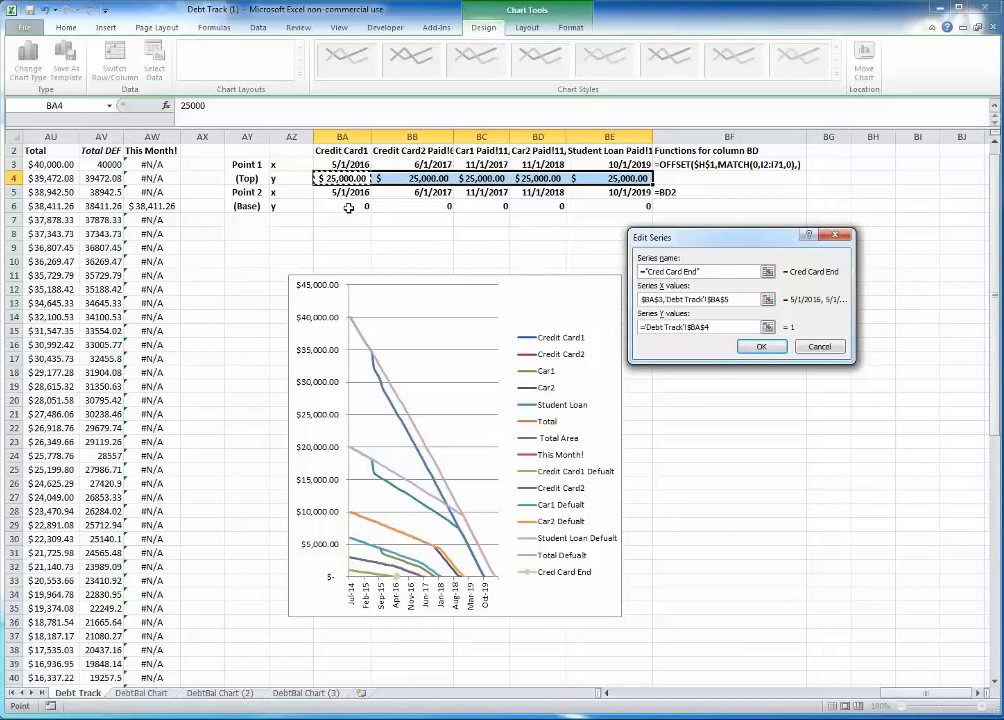
key("Return")
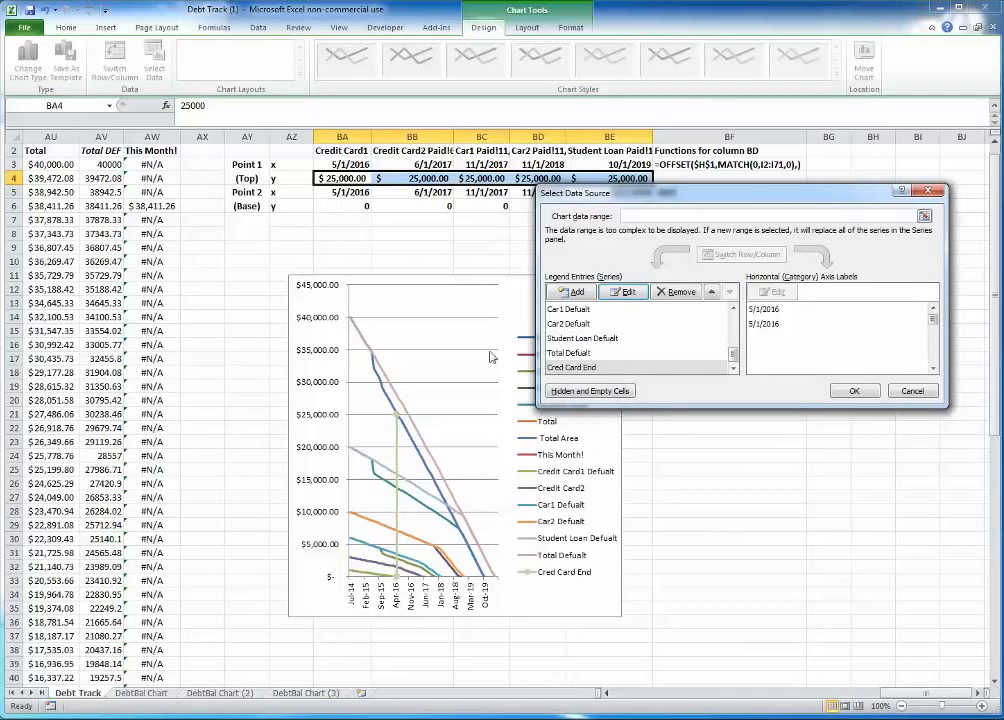
Add another chart series for Credit Card2, taking its name from BB2 and its X values from BB3 and BB5.
left_click(574, 293)
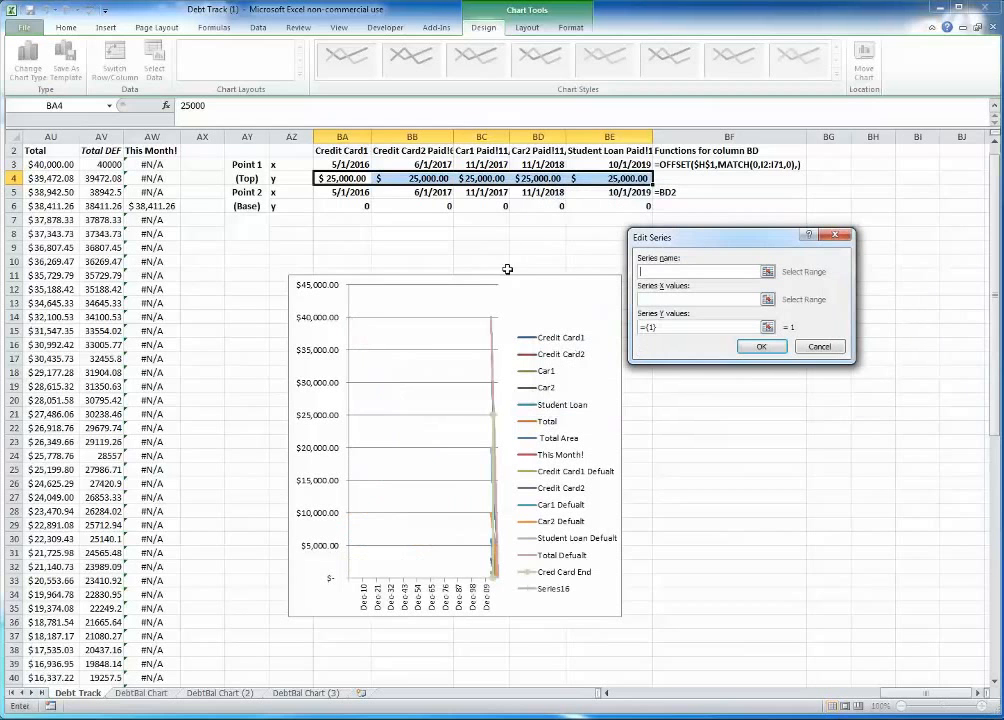
left_click(418, 151)
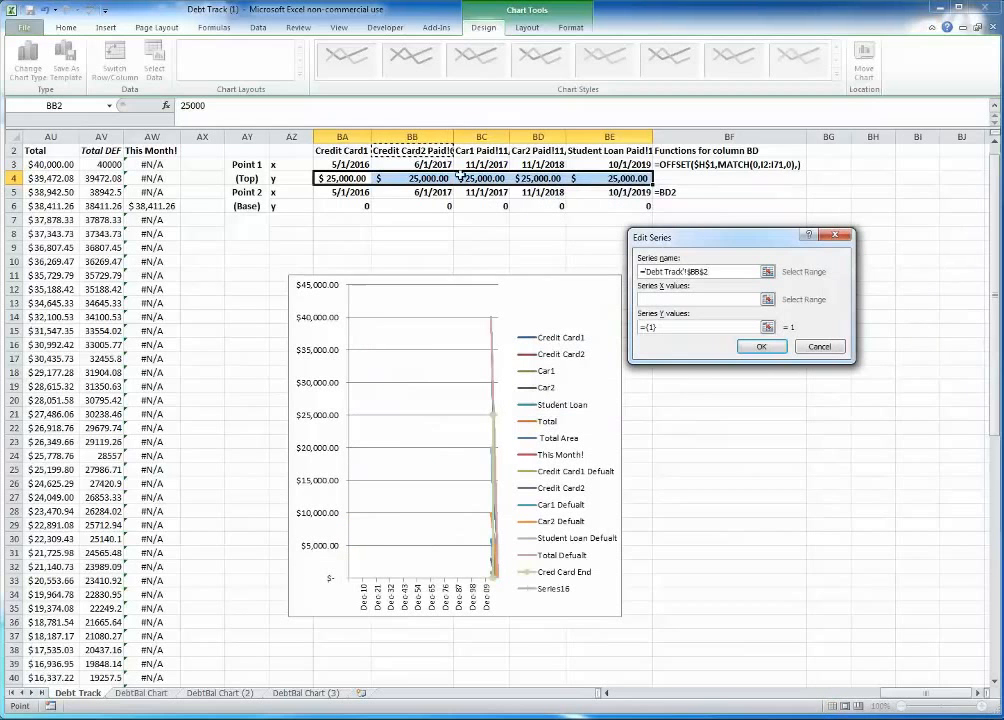
key("Tab")
left_click(424, 164)
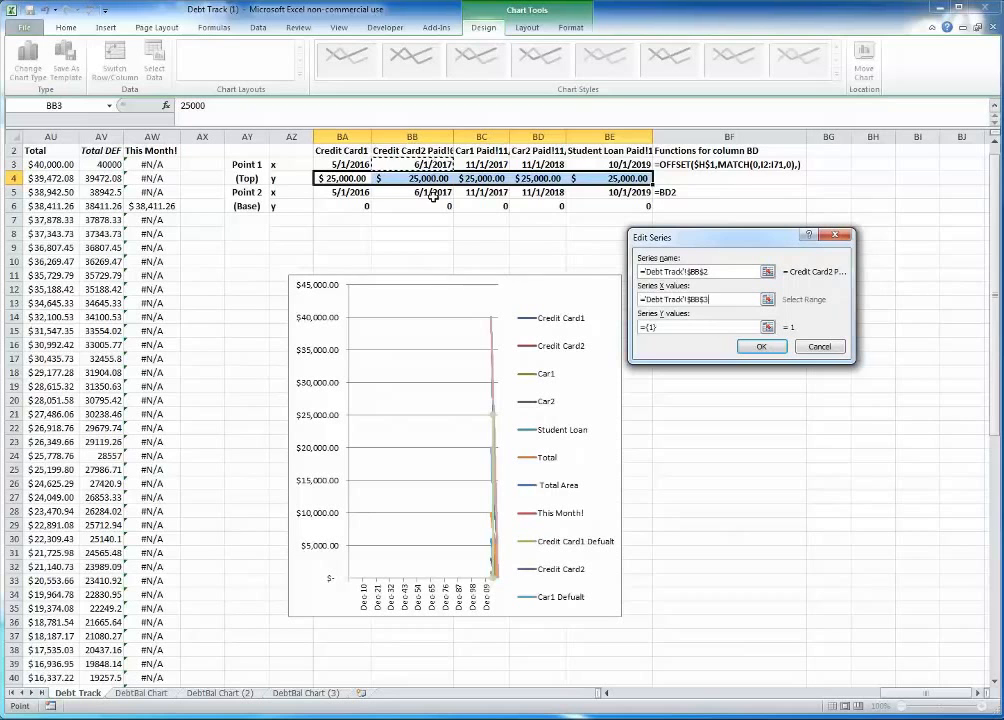
left_click(432, 192, "ctrl")
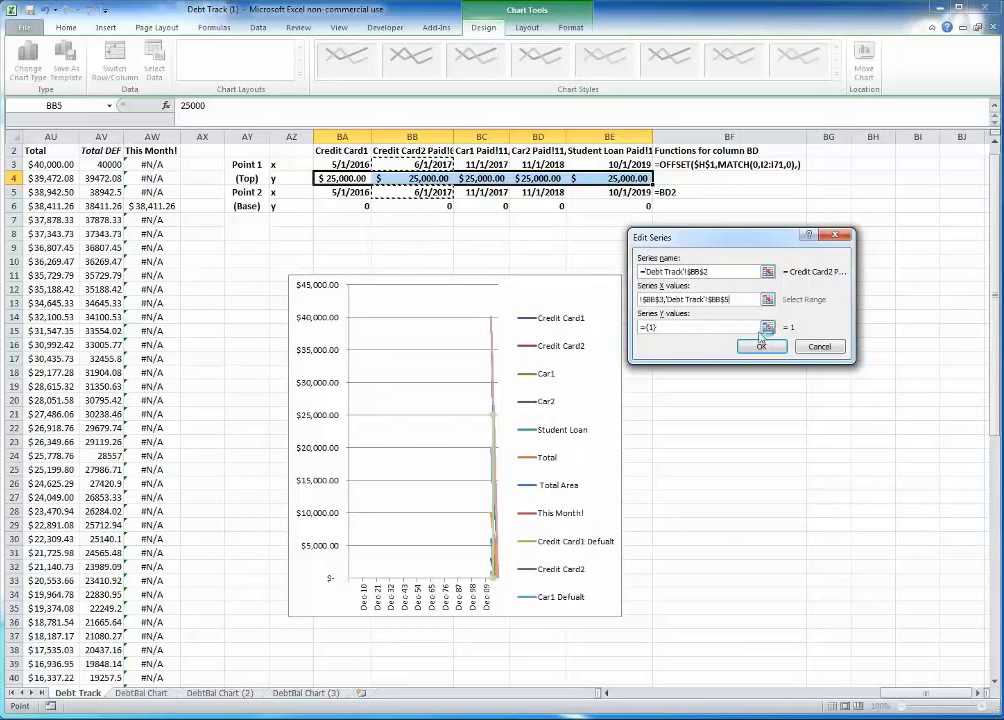
Set the Credit Card2 payoff series' Y values to BB4 and BB6 and apply the data source changes.
left_click(412, 178)
left_click(438, 206, "ctrl")
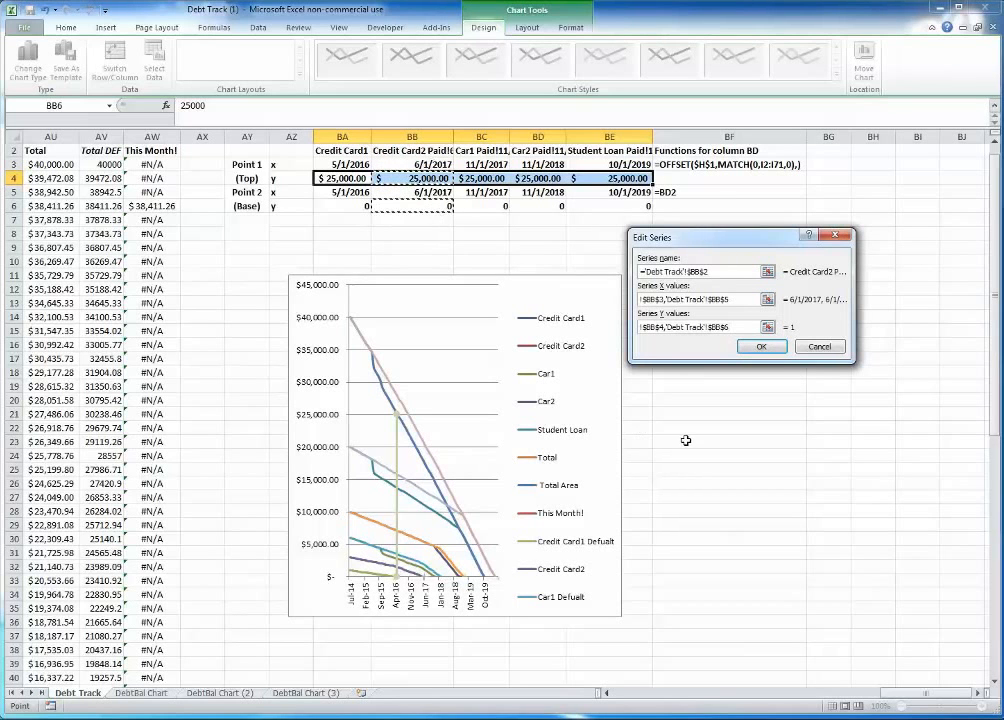
left_click(764, 347)
left_click(860, 455)
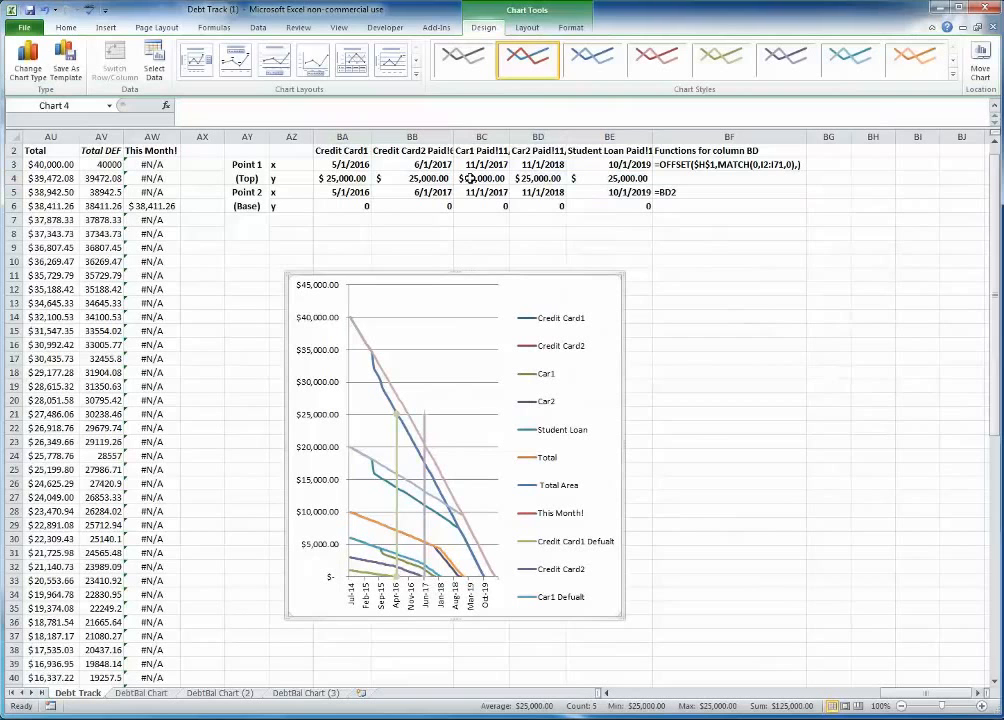
Compare the Cred Card End series on the Debt Track chart with the labeled payoff markers on DebtBal Chart (3).
left_click(303, 692)
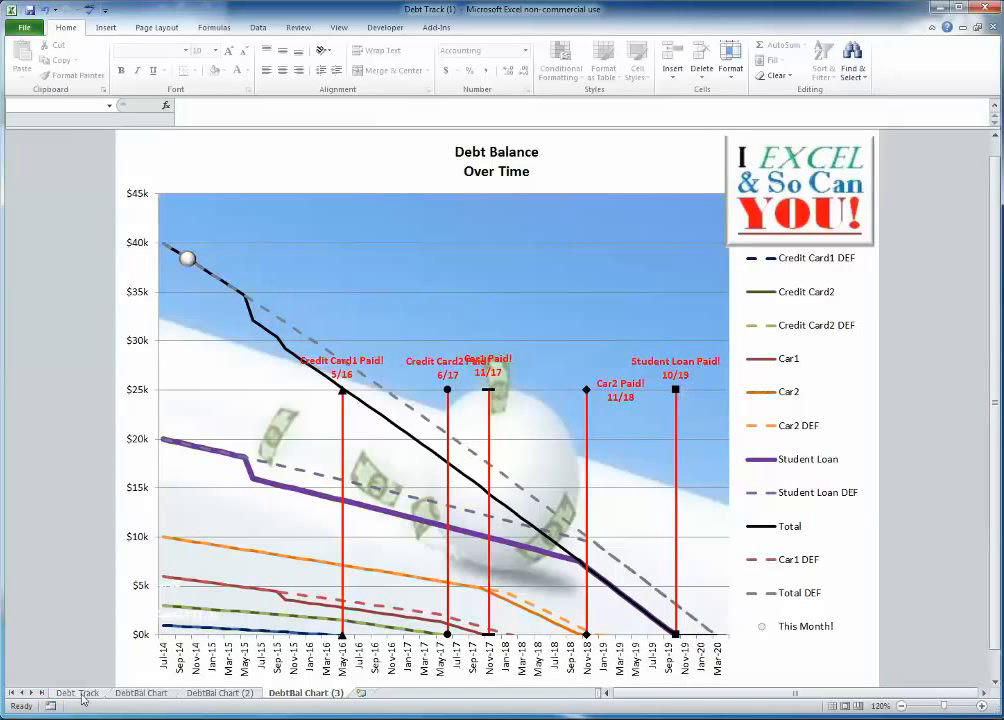
key("ctrl+Page_Up")
key("ctrl+Page_Up")
key("ctrl+Page_Up")
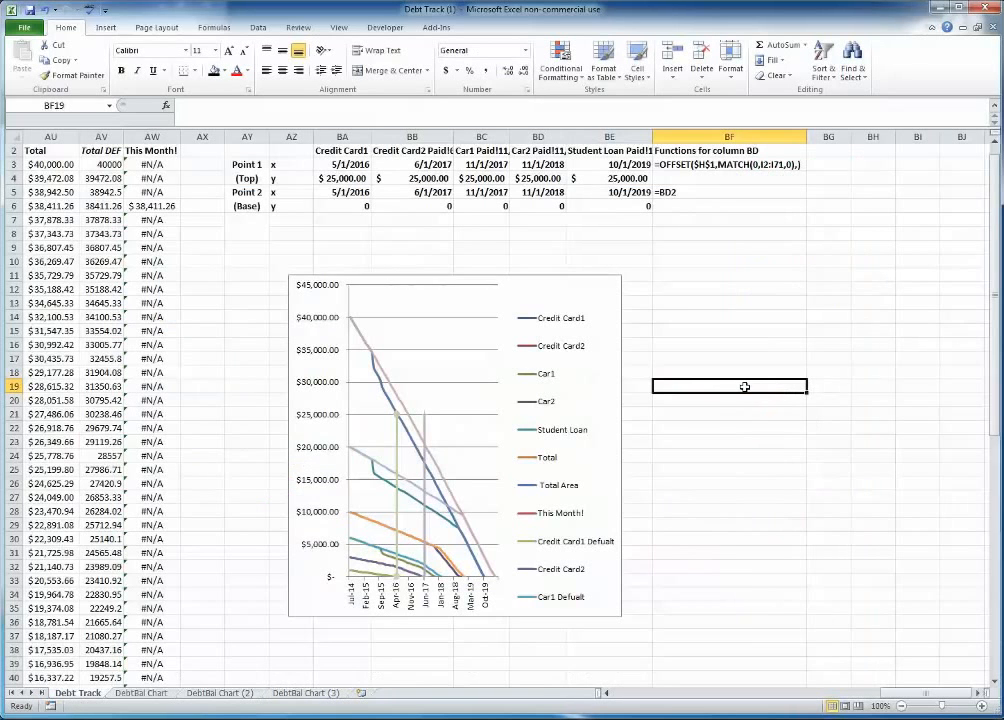
left_click(397, 415)
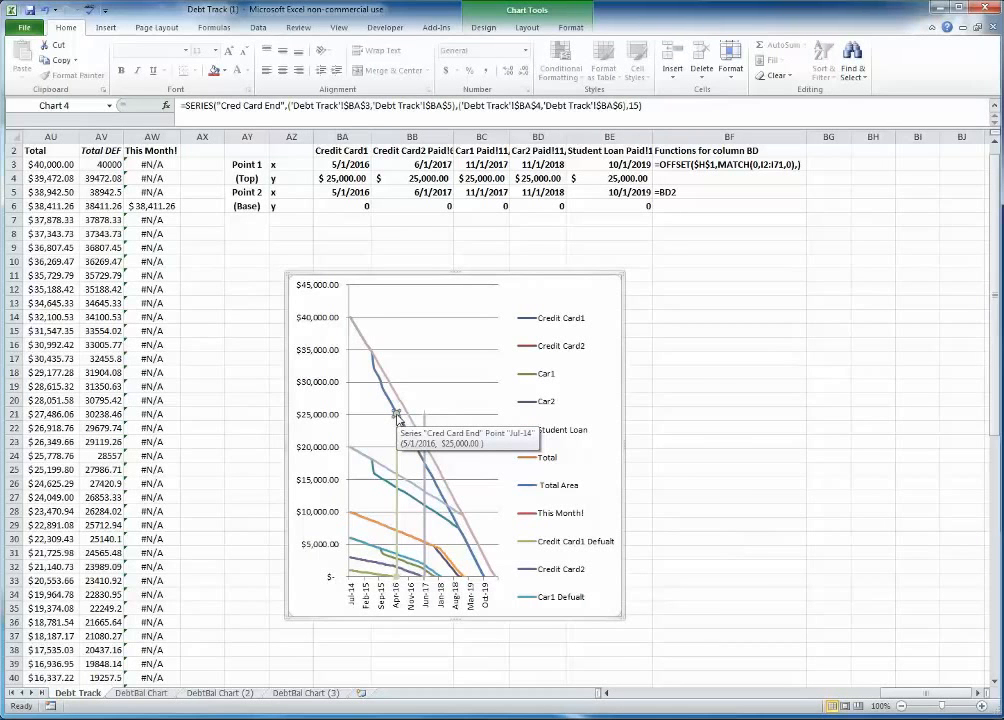
left_click(700, 414)
left_click(343, 152)
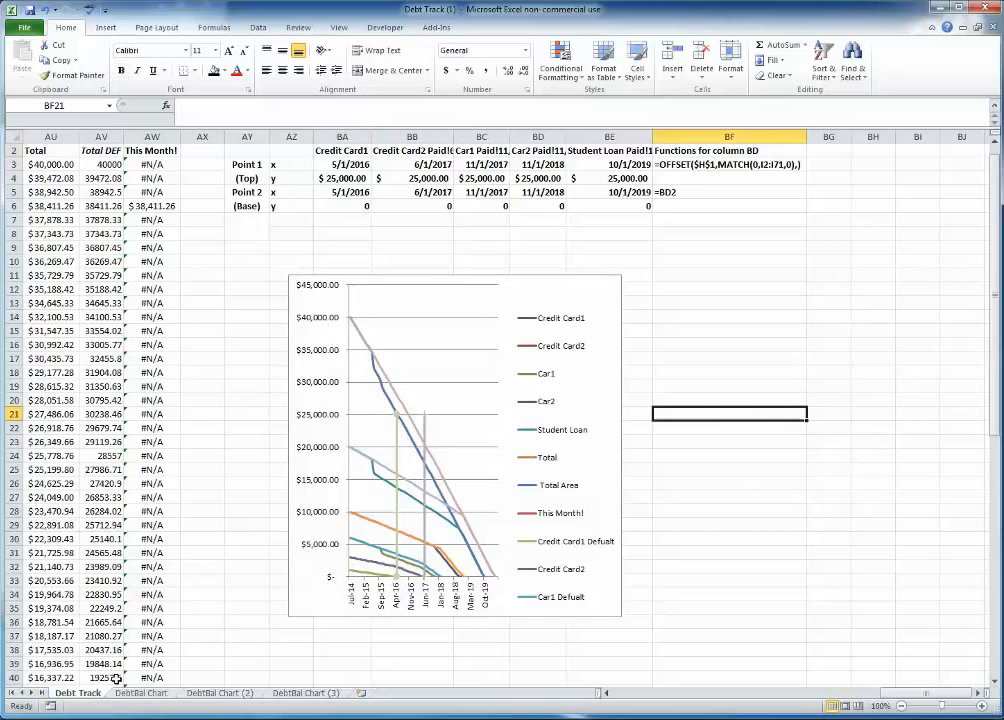
left_click(306, 693)
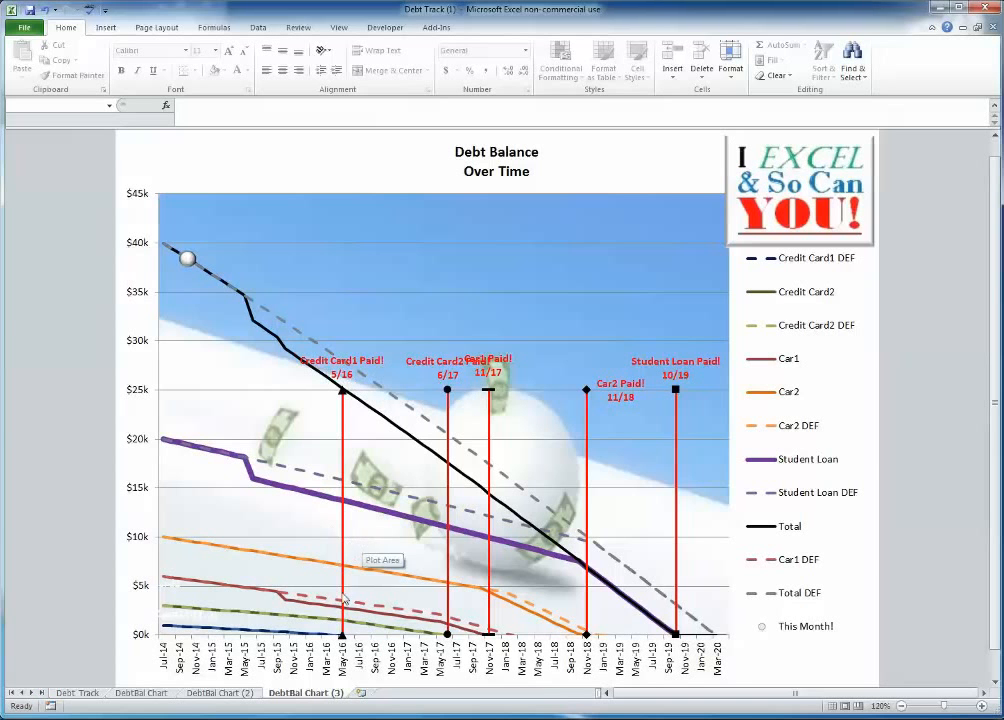
left_click(100, 689)
left_click(697, 355)
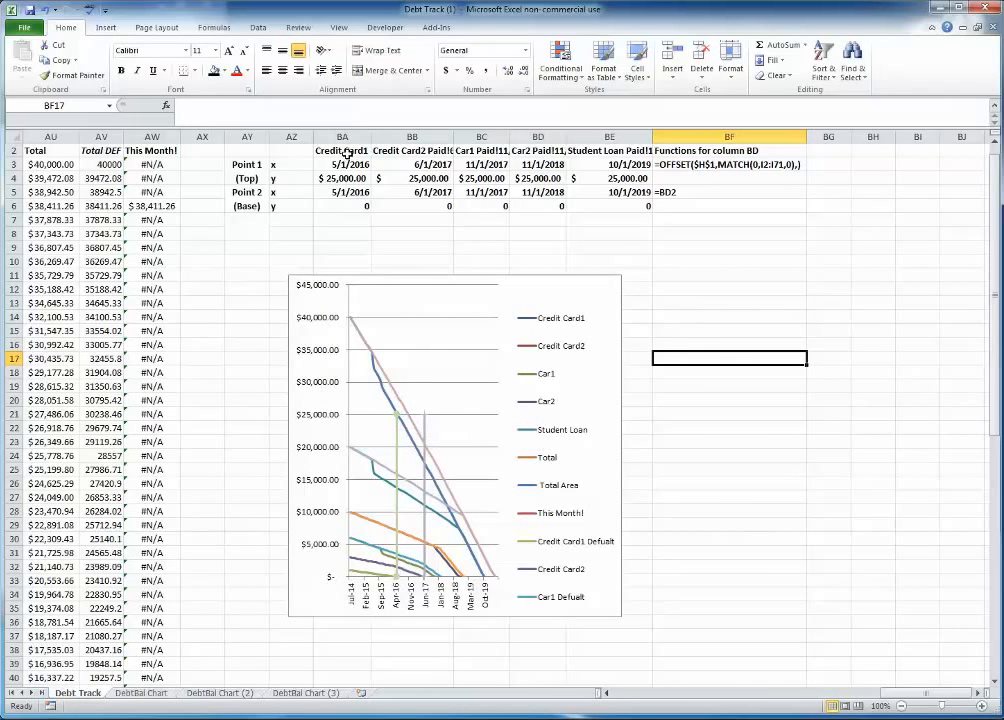
Link the Cred Card End series' name to cell BA2 and apply the data source change.
left_click(396, 416)
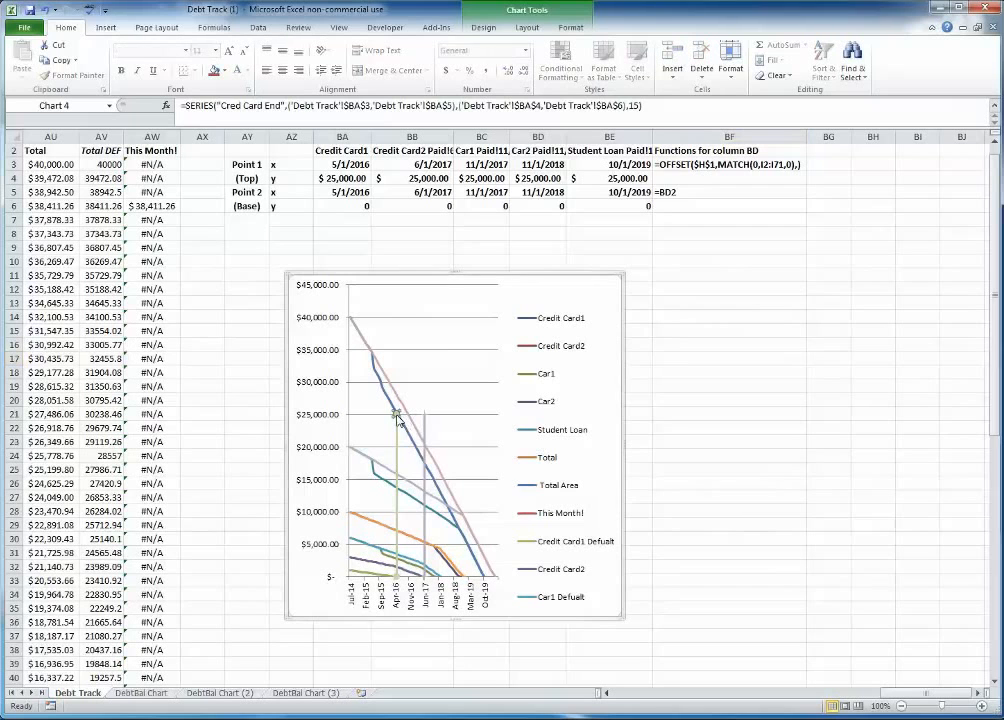
right_click(397, 418)
left_click(462, 472)
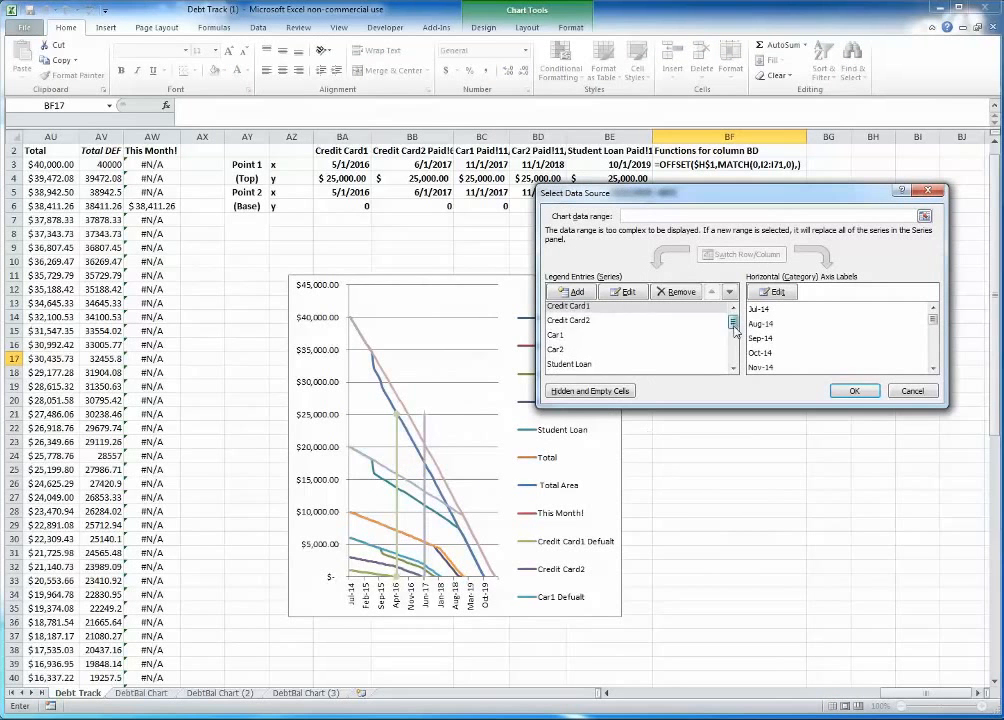
left_click_drag(734, 325, 734, 356)
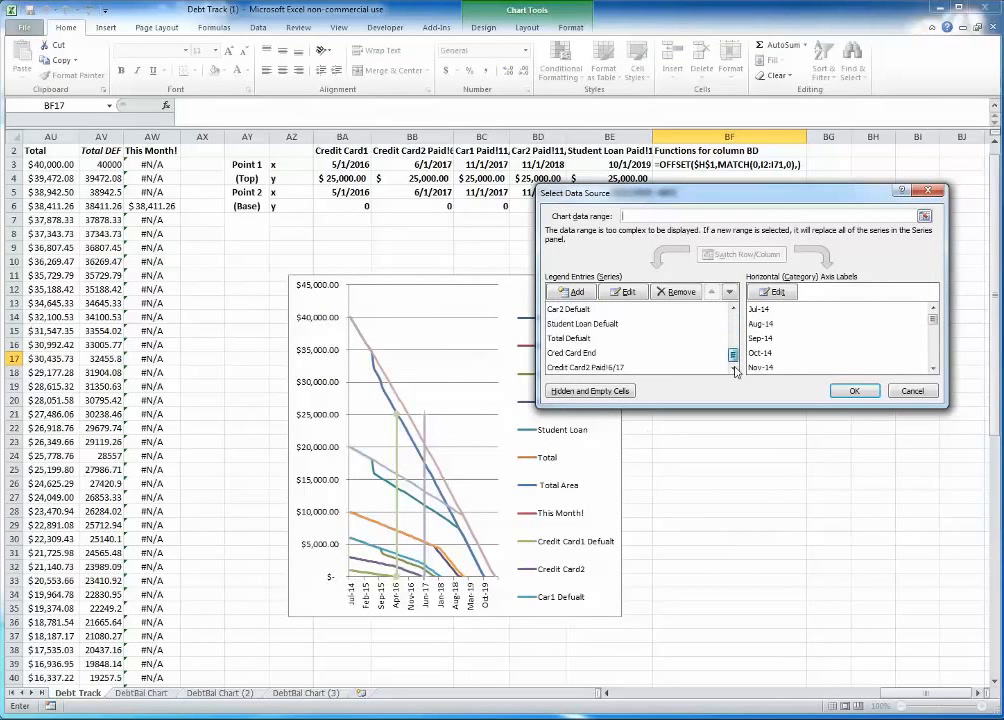
left_click(625, 354)
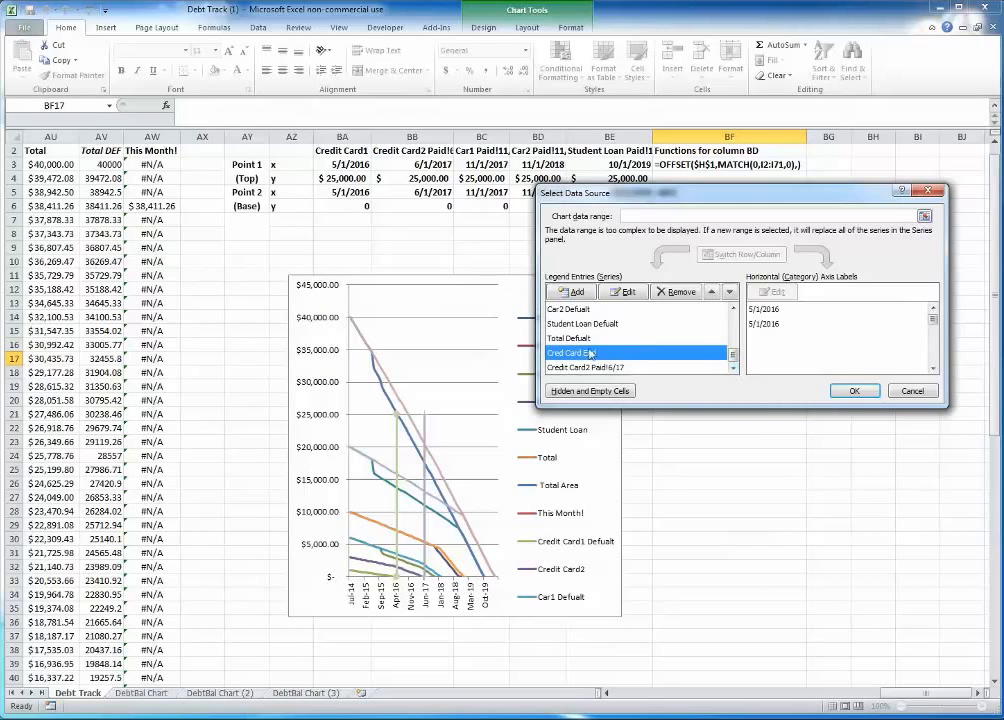
left_click(625, 291)
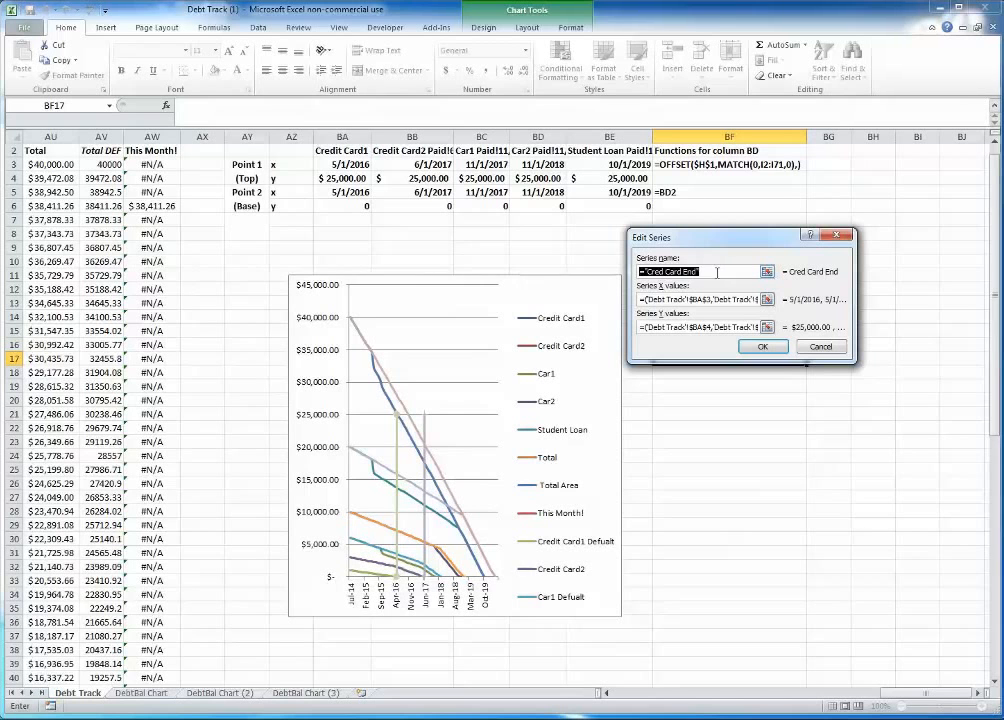
type("=")
left_click(354, 150)
left_click(762, 346)
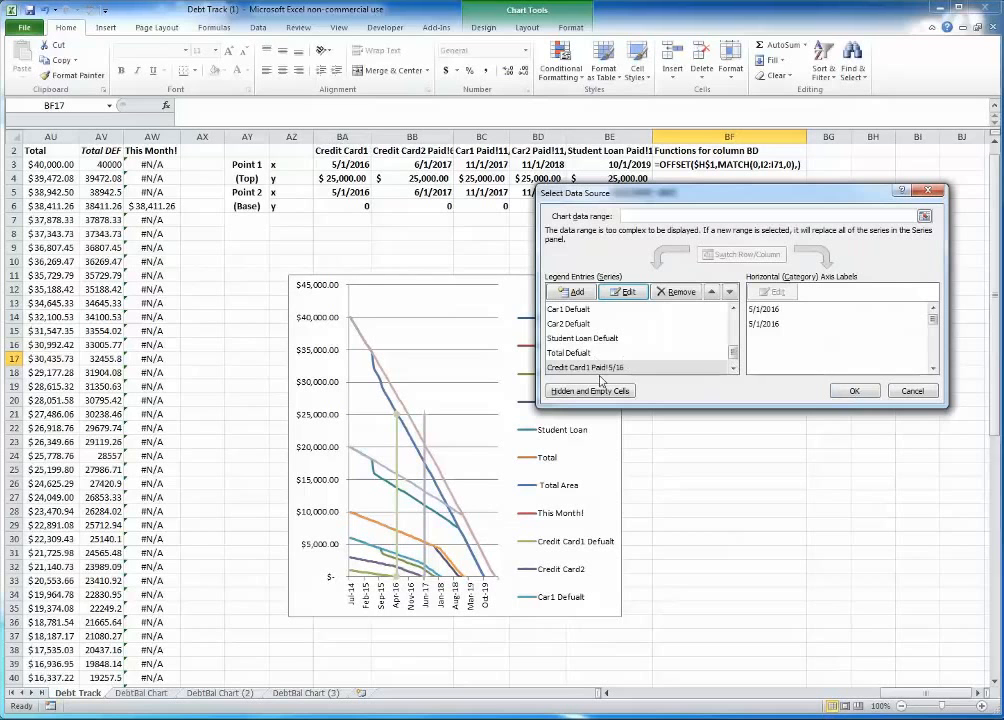
left_click(855, 391)
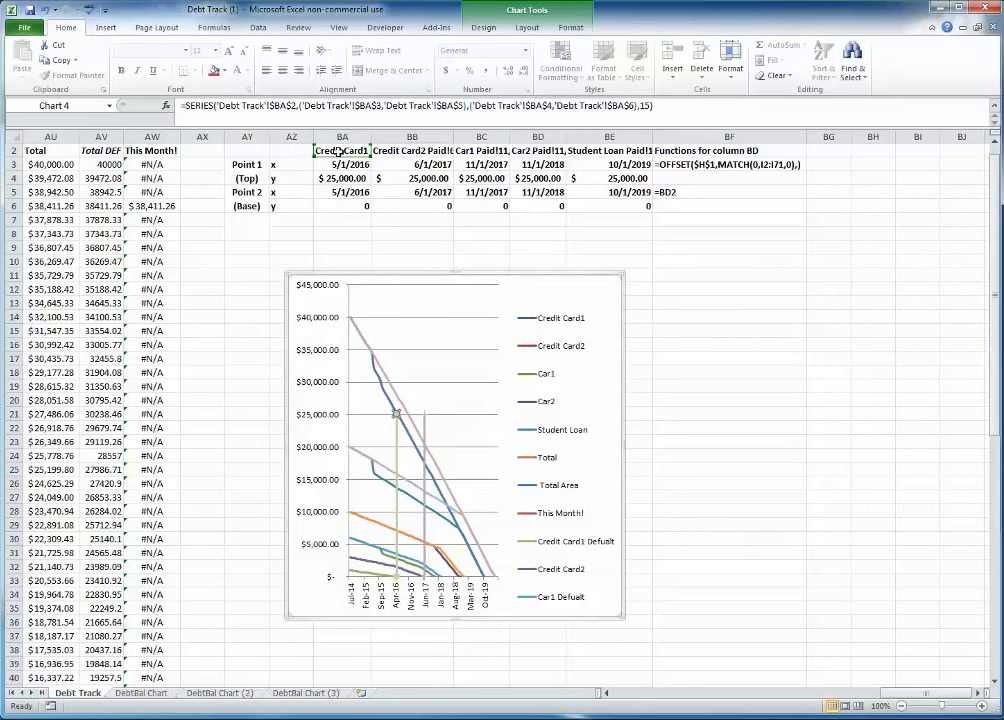
Examine how the formula in BA2 builds the payoff label from the name in BA1 and the date in BA3.
left_click(340, 150)
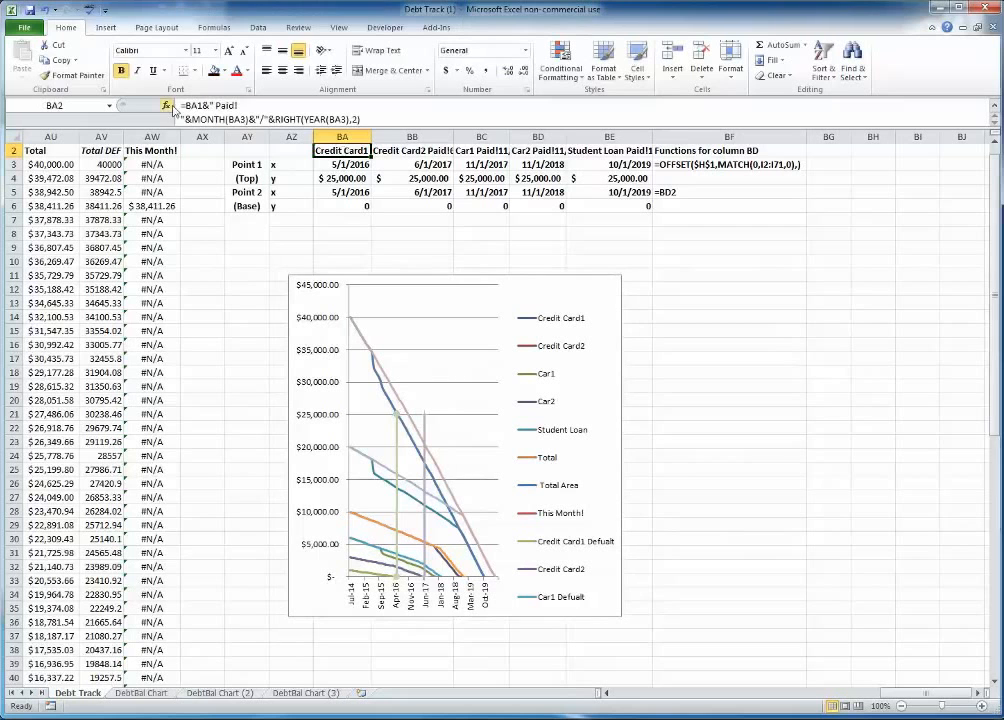
left_click(240, 118)
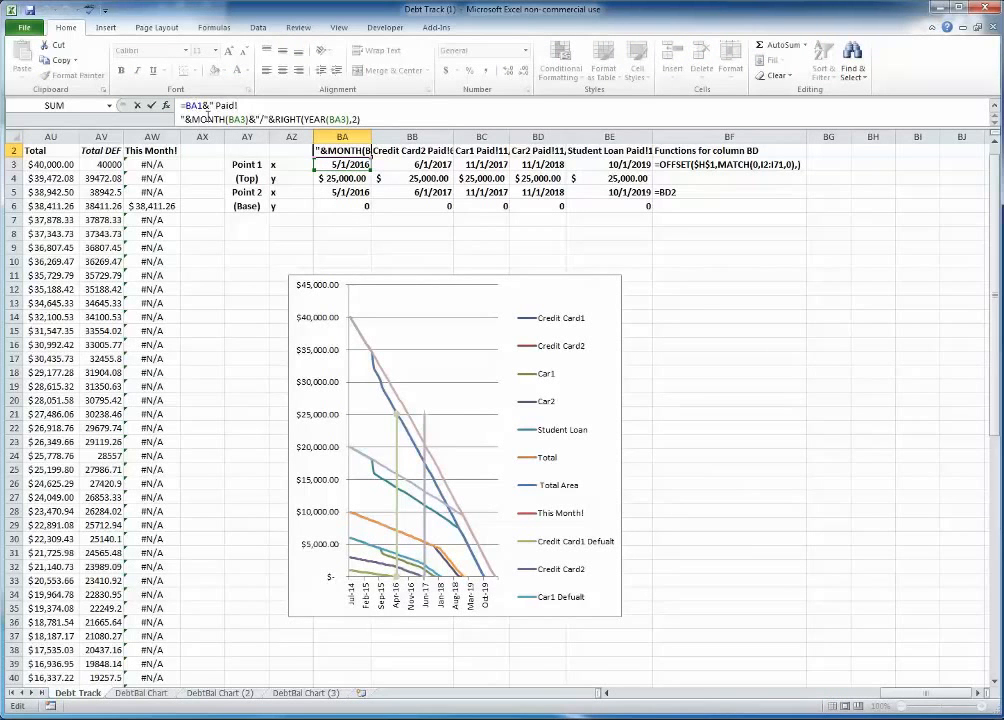
left_click_drag(996, 242, 997, 228)
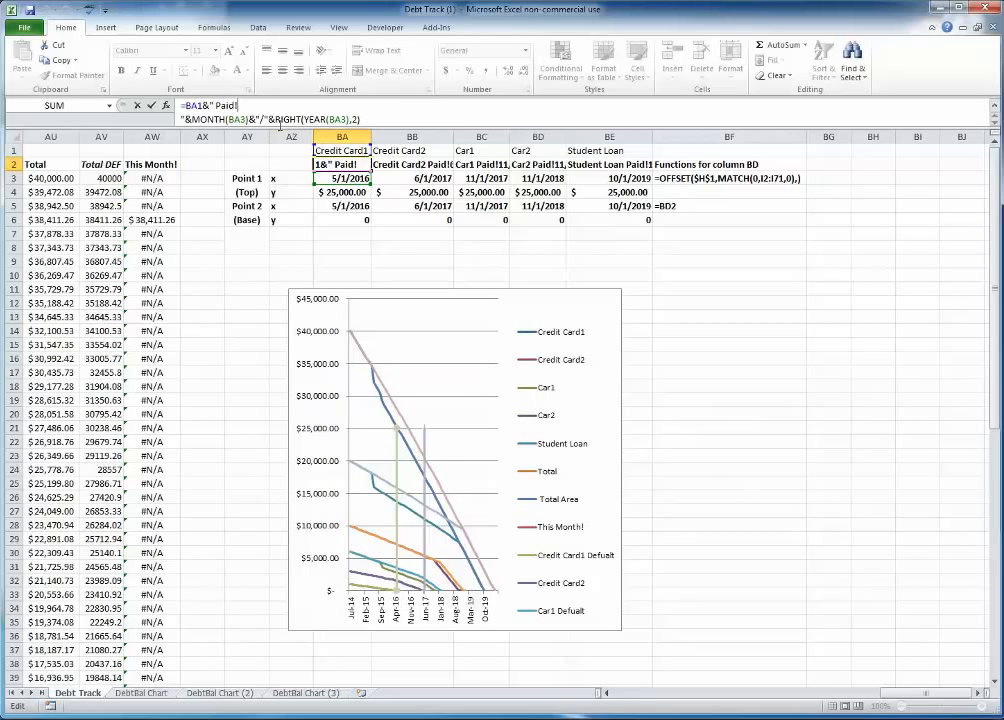
left_click(350, 119)
type(",")
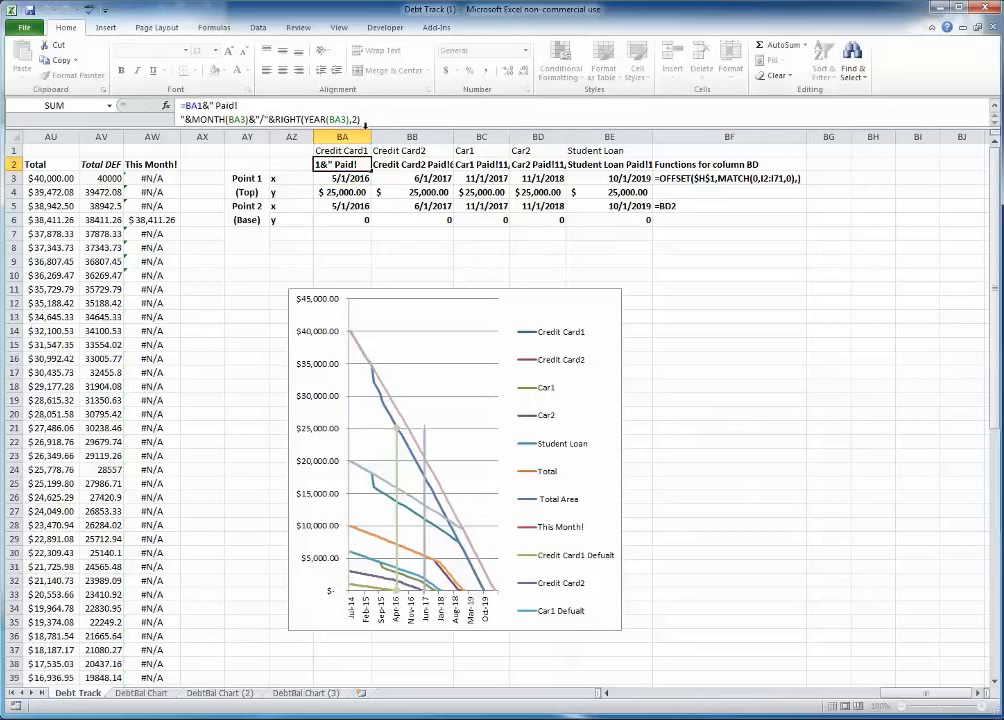
key("Return")
Add a data label to the top point of the Credit Card1 payoff line on the Debt Track chart.
left_click(397, 428)
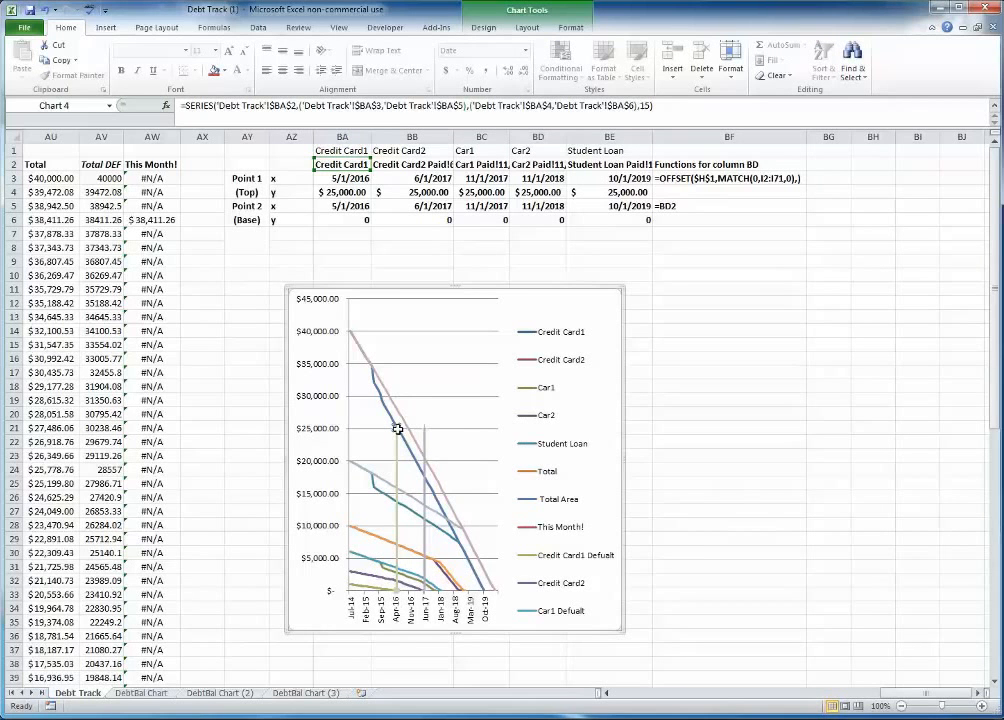
right_click(397, 428)
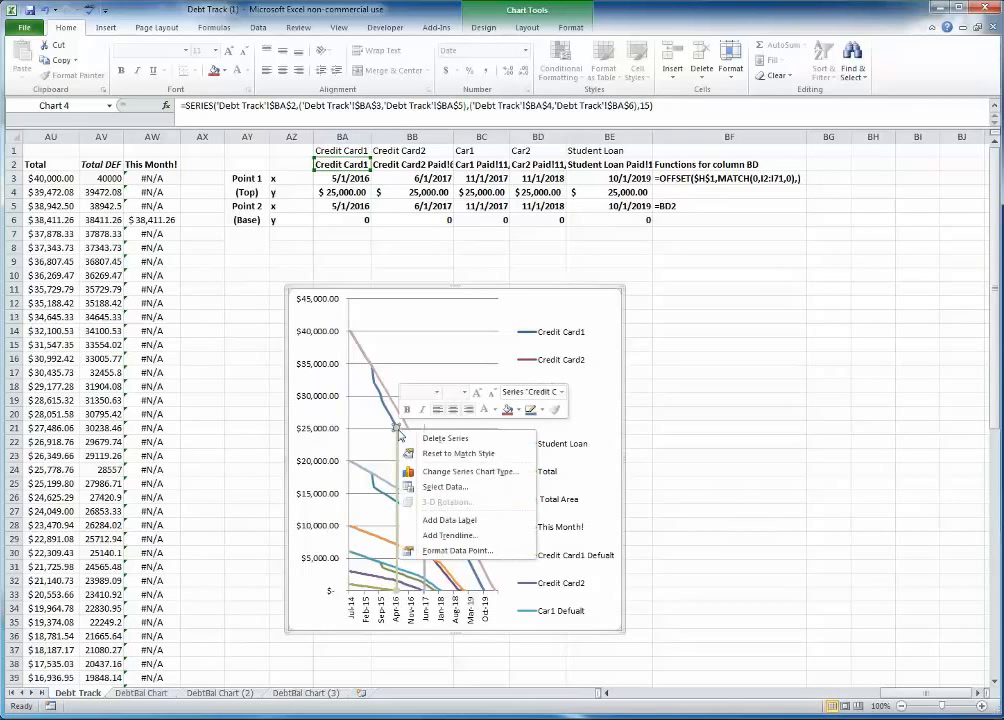
left_click(491, 526)
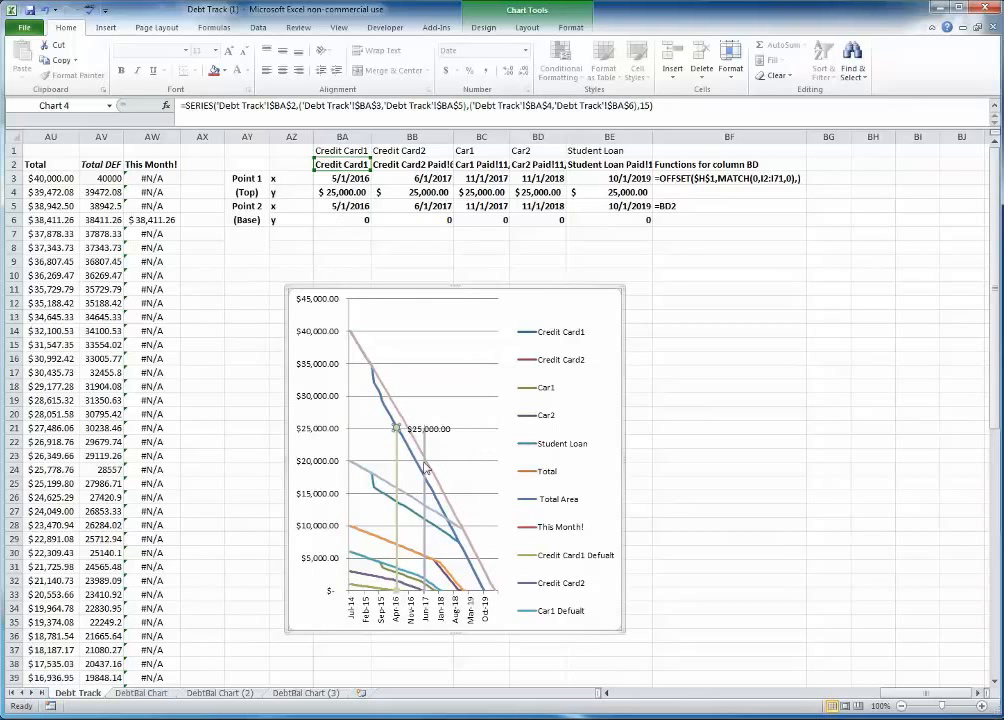
Position the Credit Card1 payoff label above its point and make it show the series name instead of the Y value.
left_click(430, 428)
right_click(428, 424)
key("Escape")
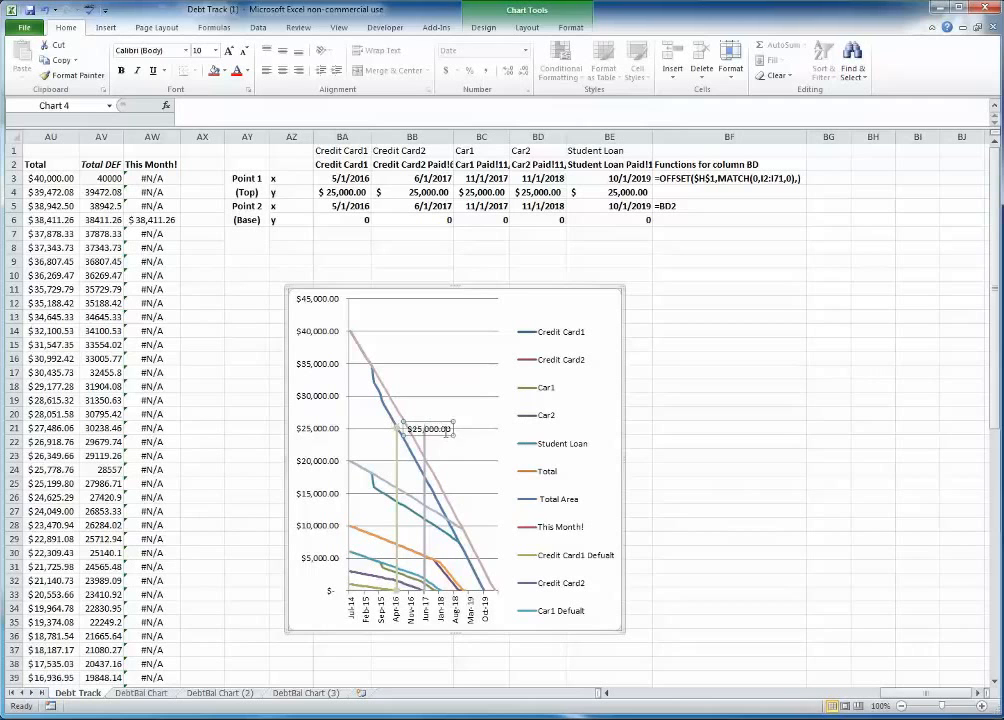
right_click(447, 429)
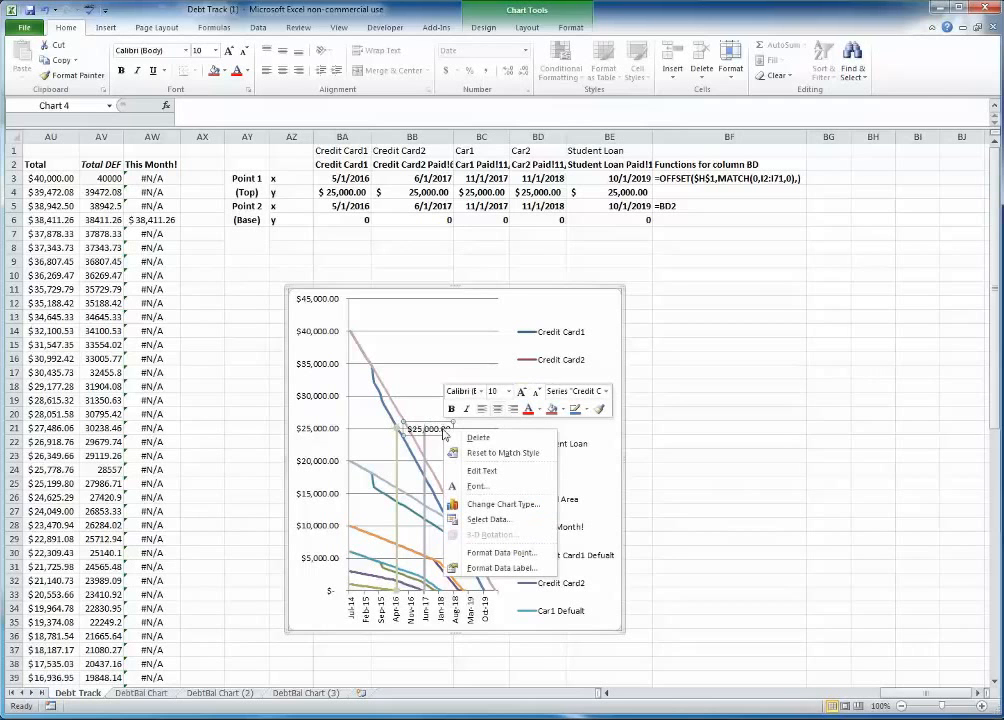
left_click(497, 568)
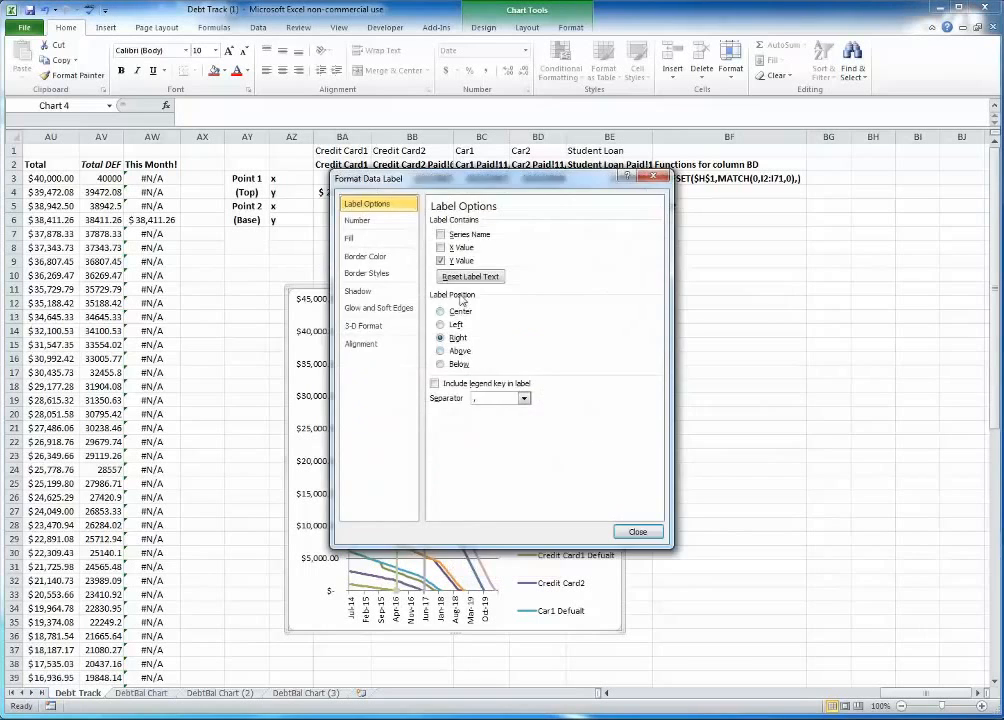
left_click_drag(464, 204, 676, 211)
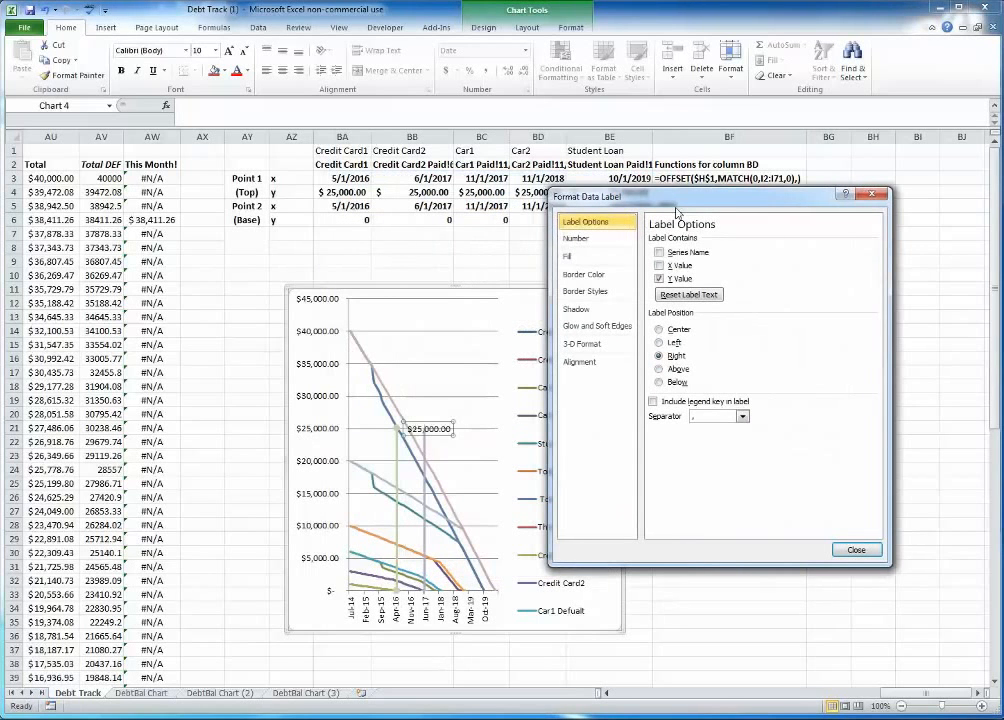
left_click(659, 369)
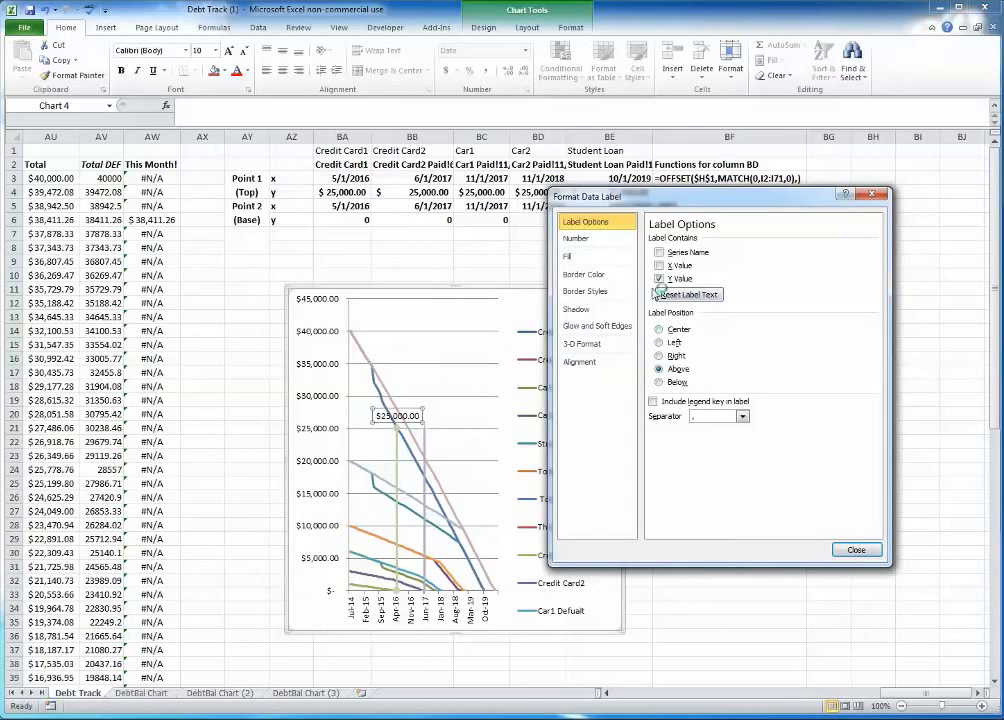
left_click(659, 252)
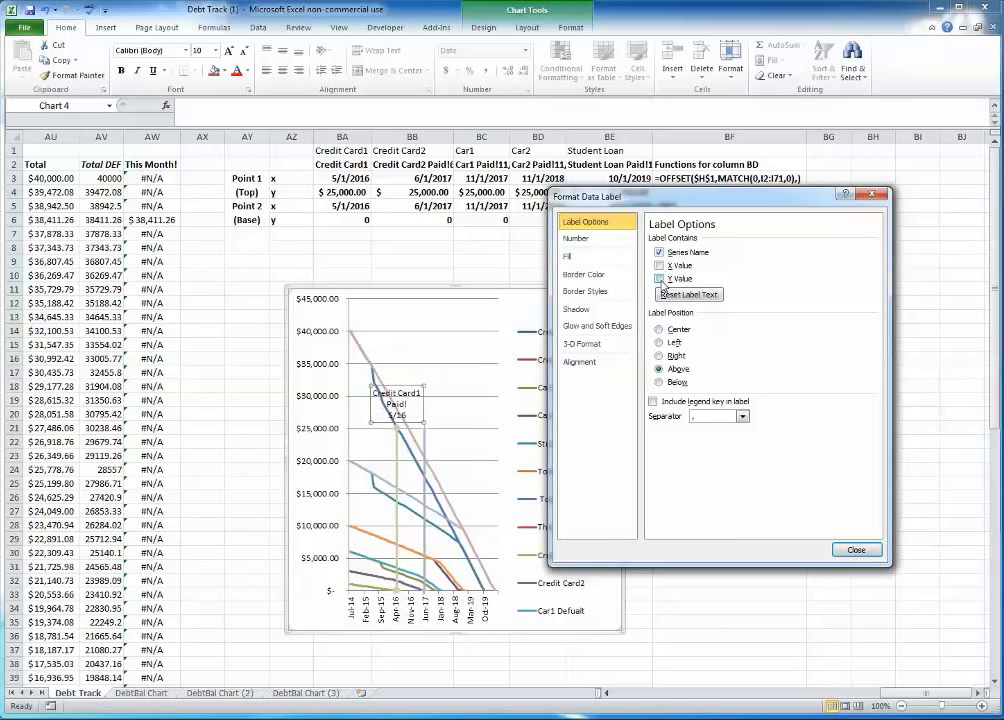
left_click(659, 278)
Widen the Debt Track chart and reposition it just below the payoff points table.
left_click_drag(282, 464, 60, 466)
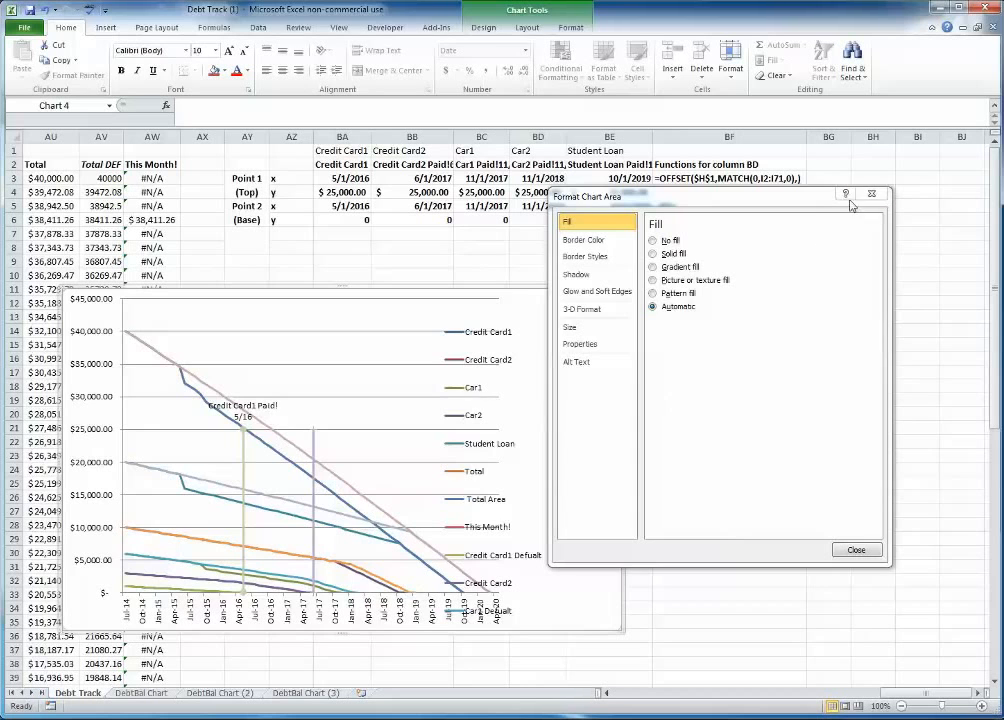
key("Escape")
left_click_drag(547, 304, 721, 264)
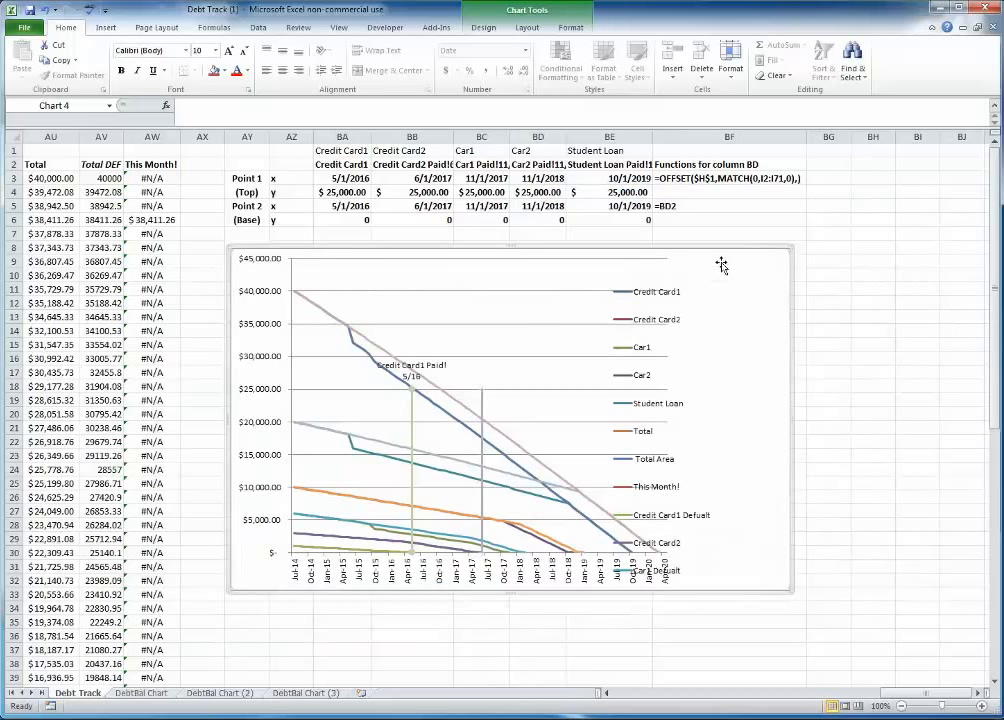
Switch to the DebtBal Chart (3) sheet to view its labeled payoff markers.
left_click(309, 694)
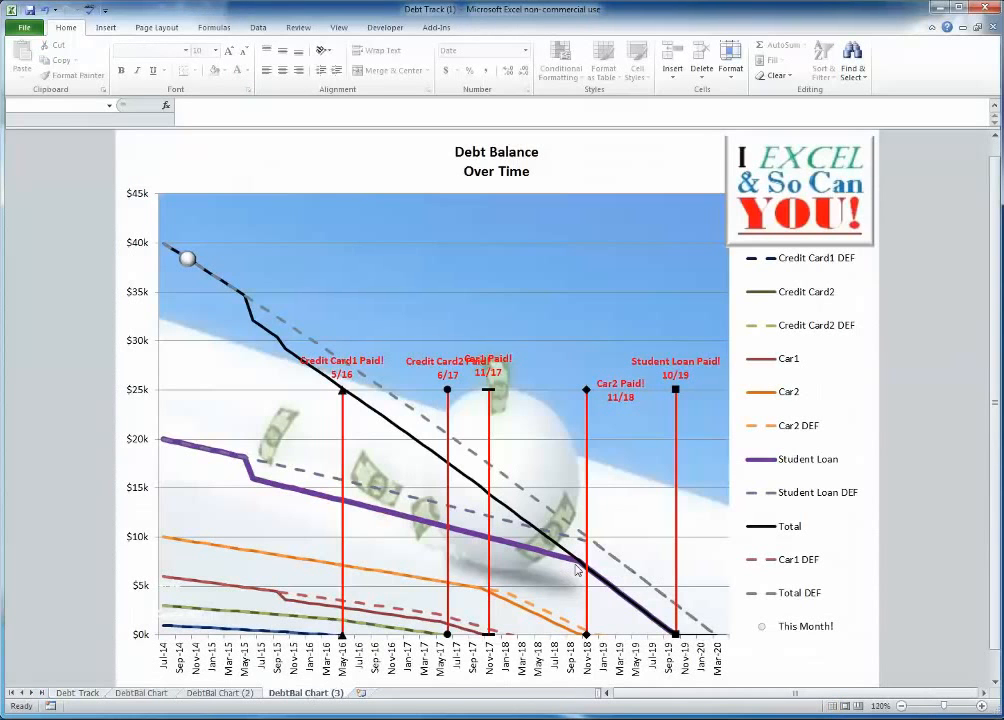